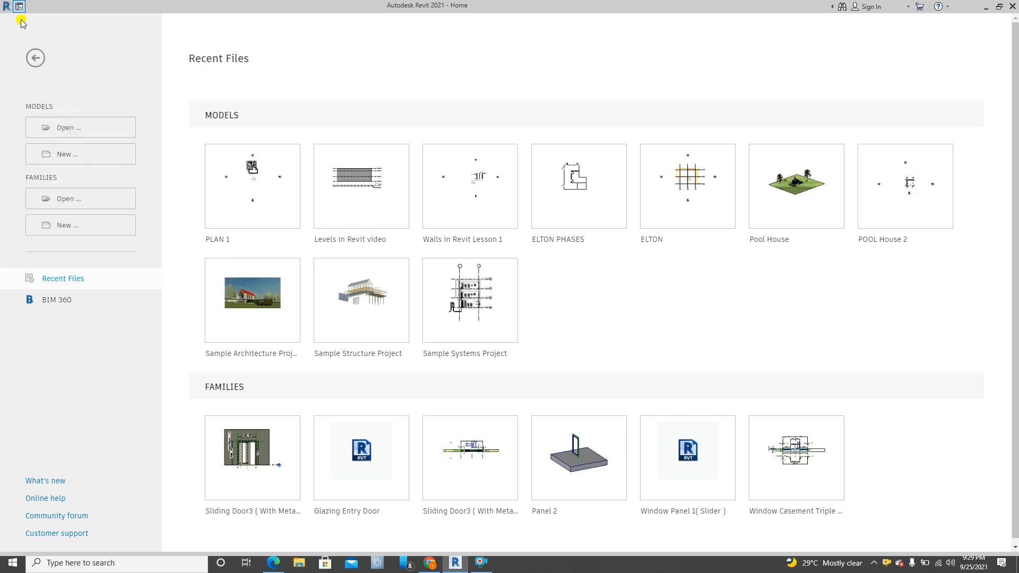
Step: Create a new project based on the Imperial-Architectural Template
{"action": "left_click", "coordinate": [68, 154]}
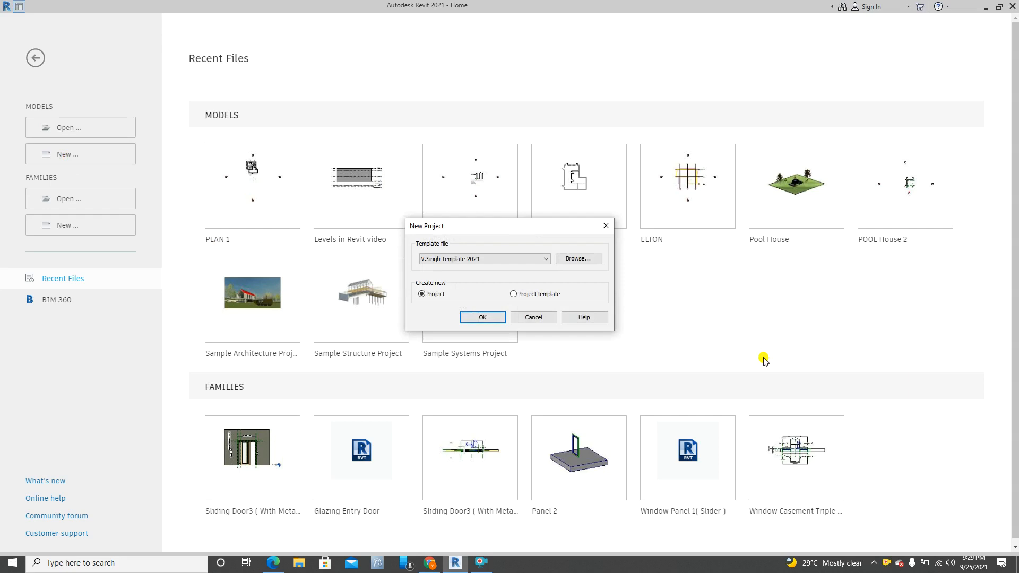
{"action": "left_click", "coordinate": [547, 260]}
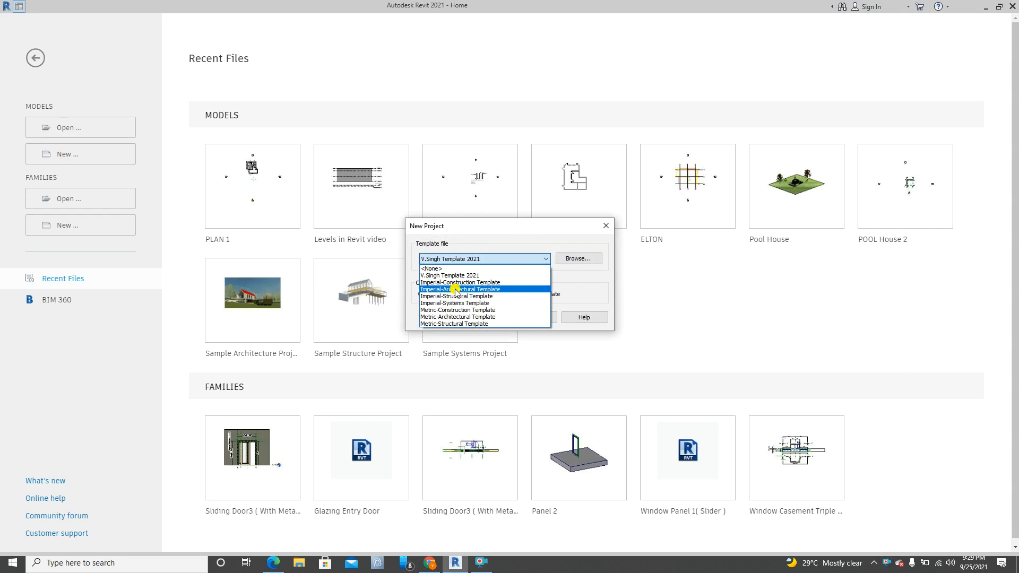
{"action": "left_click", "coordinate": [455, 290]}
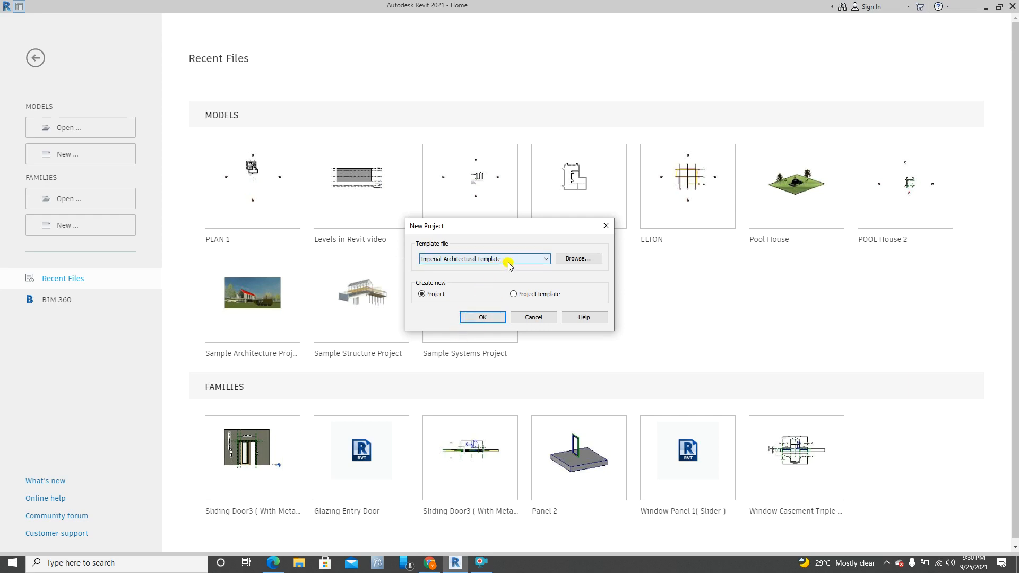
{"action": "left_click", "coordinate": [489, 317]}
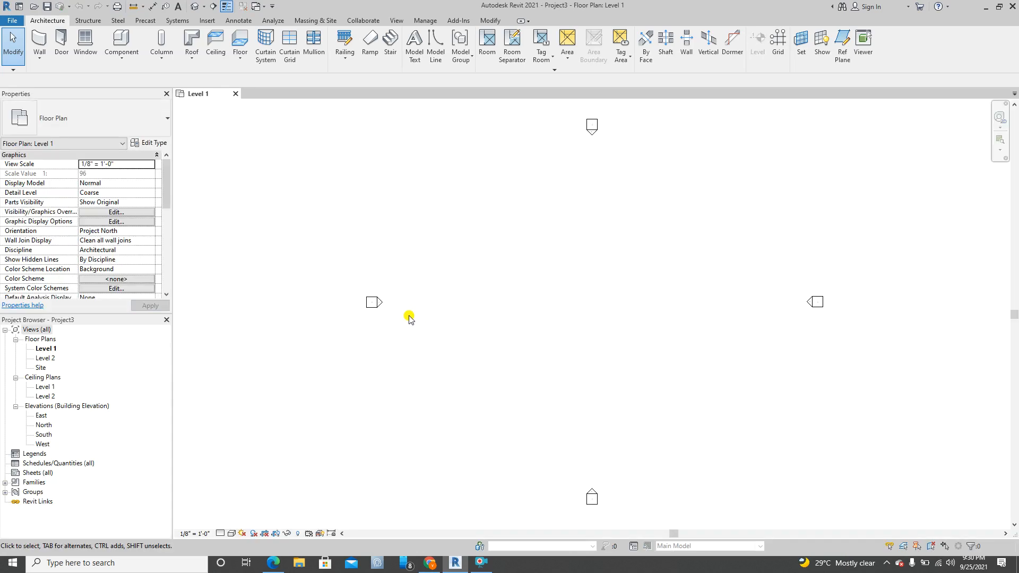
Step: Open the North building elevation view
{"action": "scroll", "coordinate": [416, 256], "scroll_direction": "down", "scroll_amount": 2}
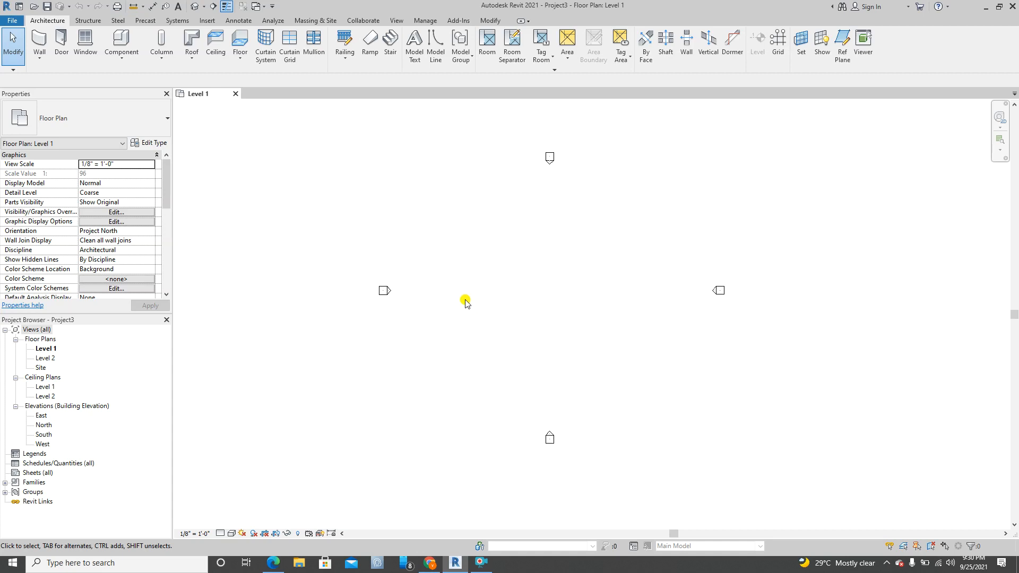
{"action": "double_click", "coordinate": [42, 425]}
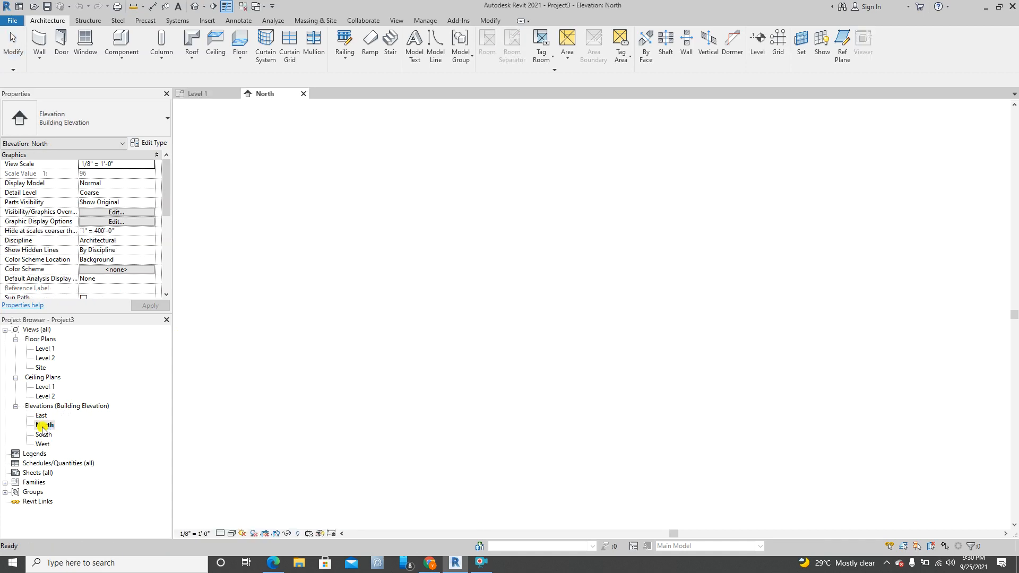
{"action": "middle_click_drag", "start_coordinate": [551, 329], "coordinate": [627, 324]}
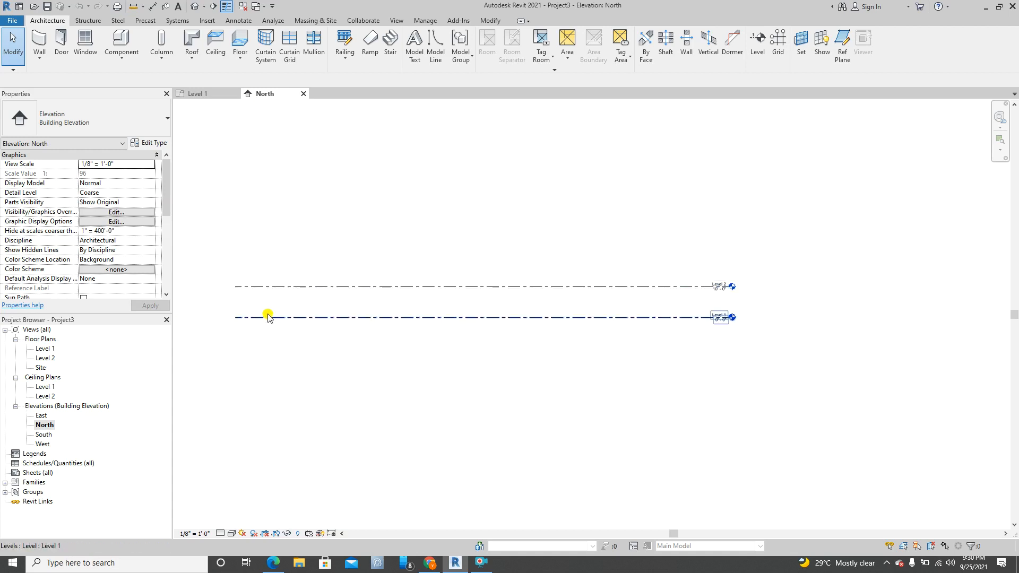
Step: Examine the Level 1 and Level 2 lines, including their names and elevation values, in the North elevation
{"action": "scroll", "coordinate": [266, 289], "scroll_direction": "up", "scroll_amount": 1}
{"action": "scroll", "coordinate": [267, 289], "scroll_direction": "up", "scroll_amount": 1}
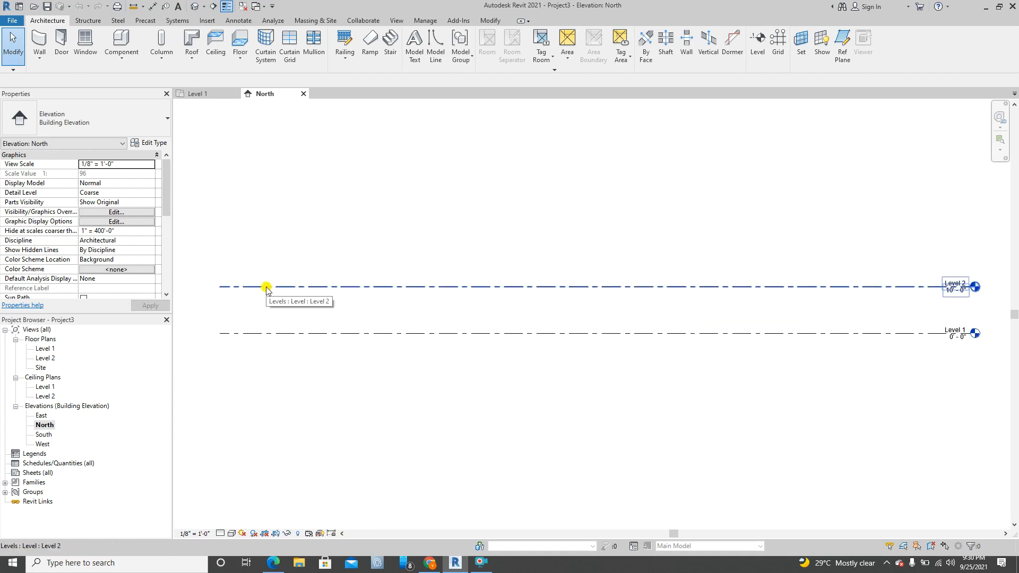
{"action": "scroll", "coordinate": [310, 326], "scroll_direction": "down", "scroll_amount": 2}
{"action": "middle_click_drag", "start_coordinate": [493, 368], "coordinate": [546, 371]}
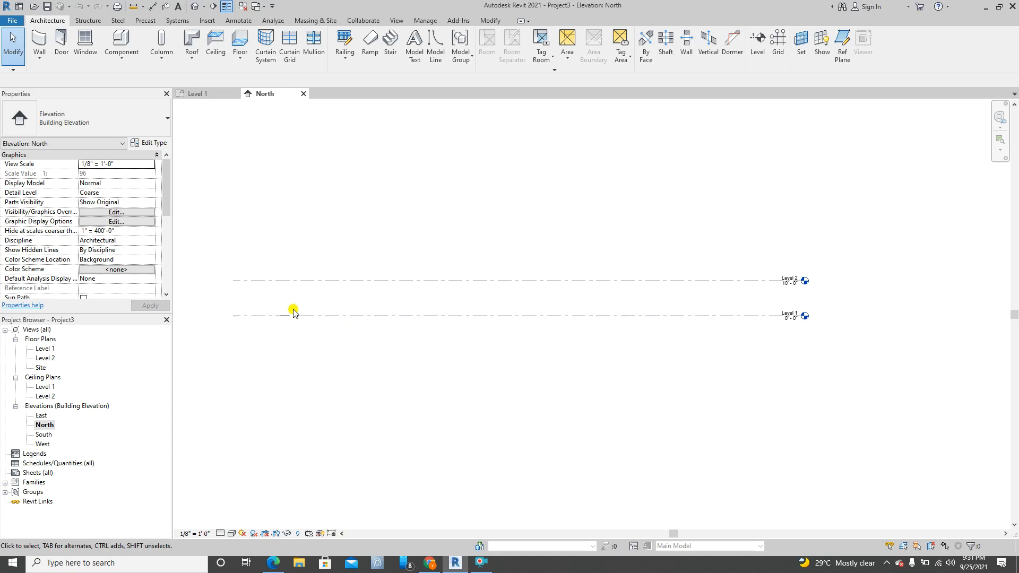
{"action": "scroll", "coordinate": [827, 346], "scroll_direction": "up", "scroll_amount": 2}
{"action": "middle_click_drag", "start_coordinate": [827, 344], "coordinate": [778, 394]}
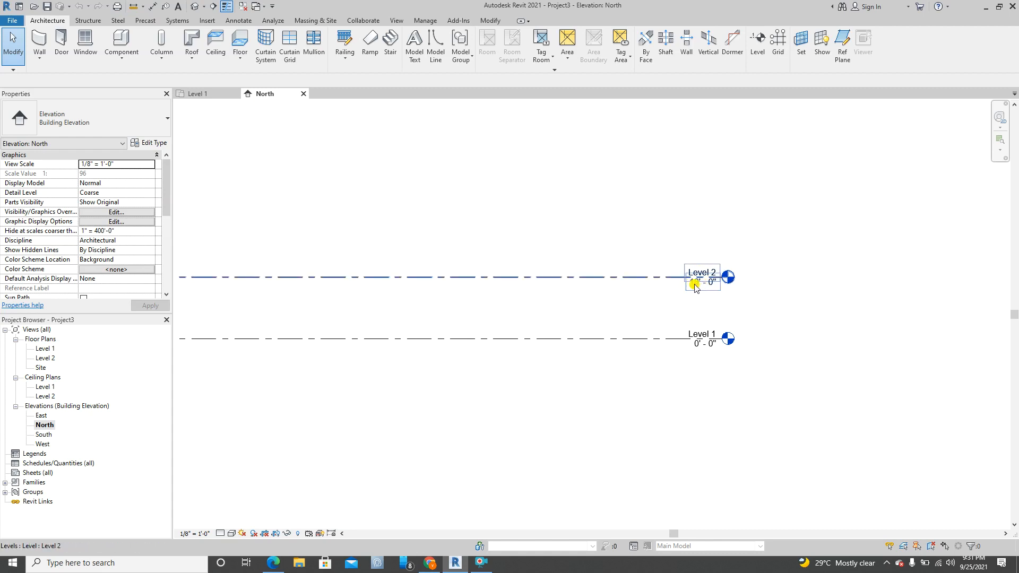
{"action": "scroll", "coordinate": [684, 291], "scroll_direction": "down", "scroll_amount": 2}
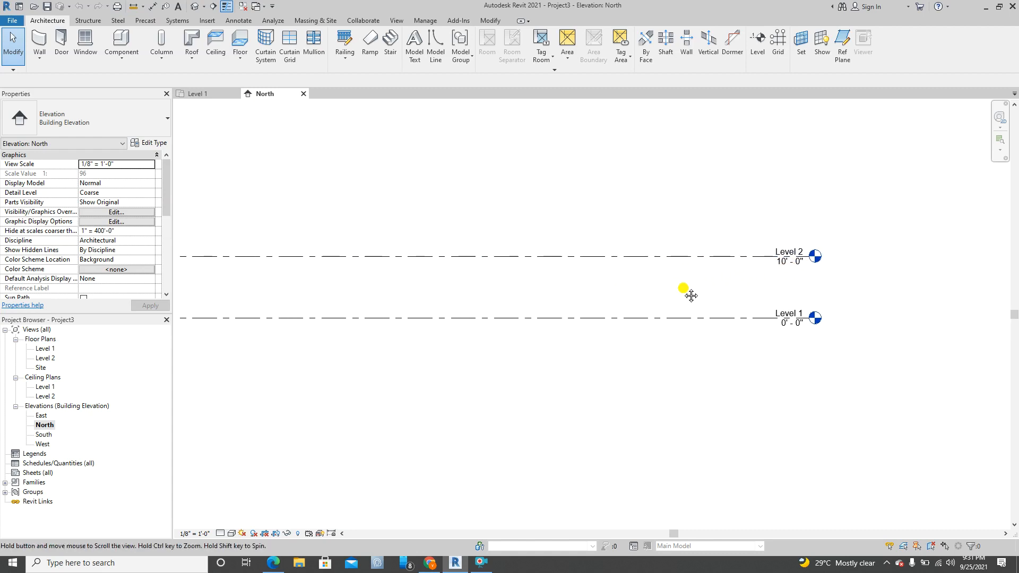
{"action": "middle_click_drag", "start_coordinate": [586, 311], "coordinate": [668, 303]}
{"action": "middle_click_drag", "start_coordinate": [524, 313], "coordinate": [598, 343]}
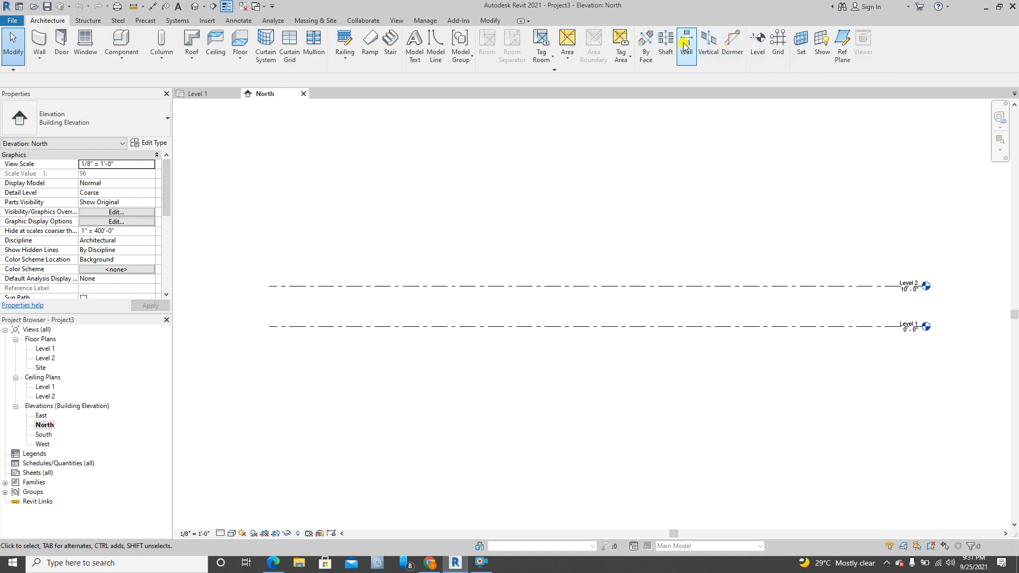
Step: Start placing a level with Ceiling Plan, Floor Plan and Structural Plan as the view types to create
{"action": "left_click", "coordinate": [757, 42]}
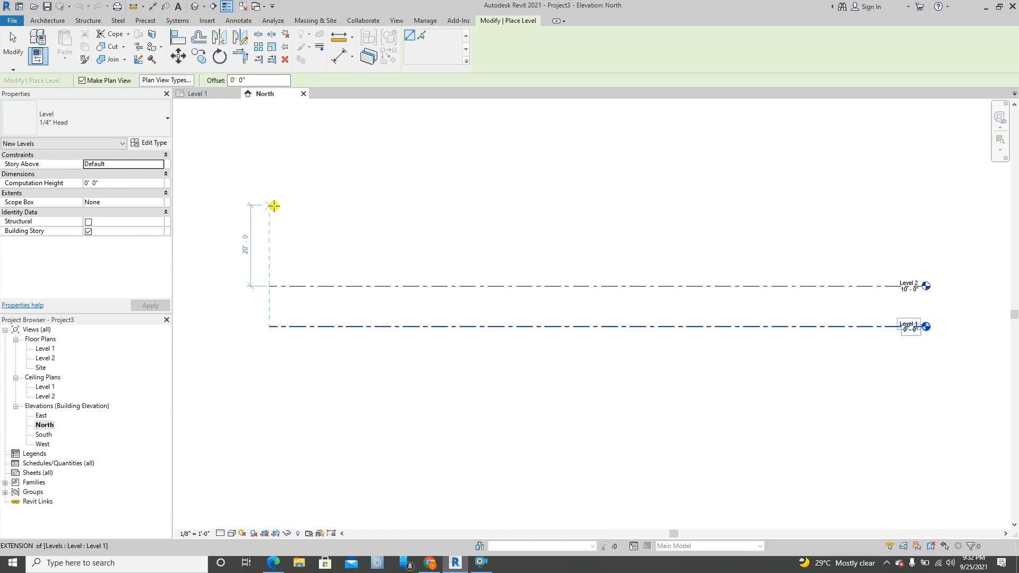
{"action": "left_click", "coordinate": [162, 80]}
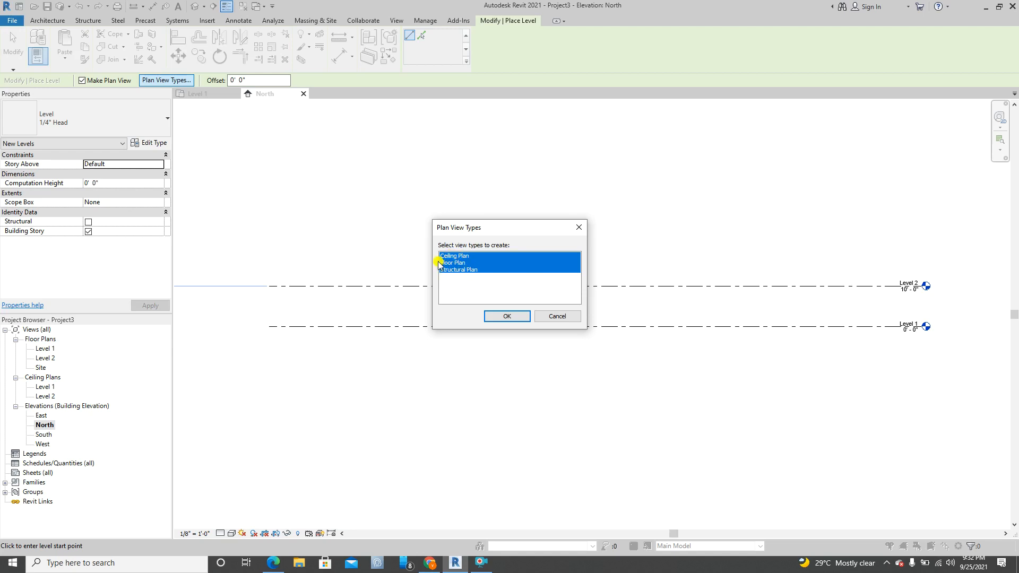
{"action": "left_click", "coordinate": [506, 316]}
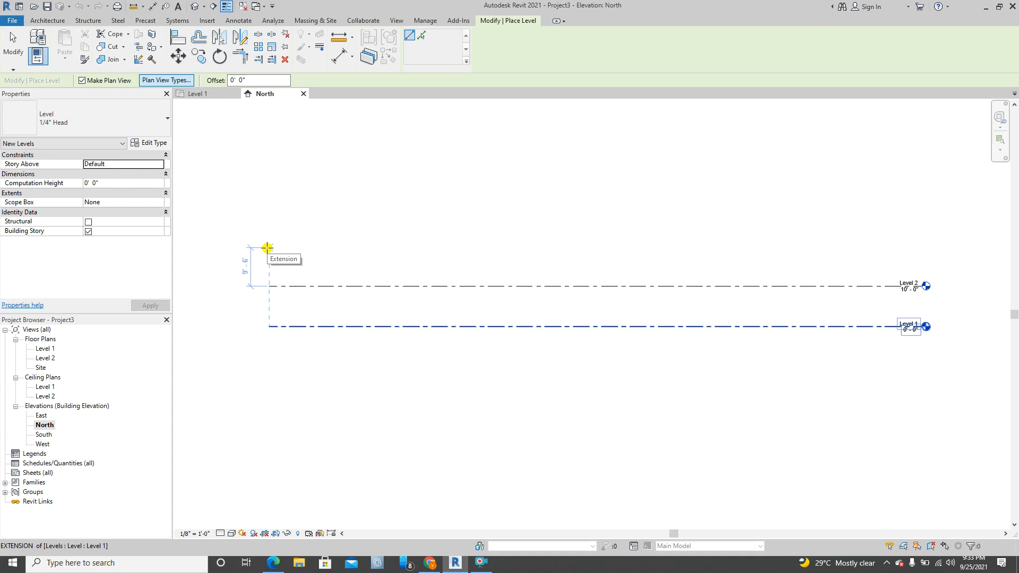
Step: Draw a level line 12' above Level 2, with both ends aligned to the existing level lines
{"action": "type", "text": "12"}
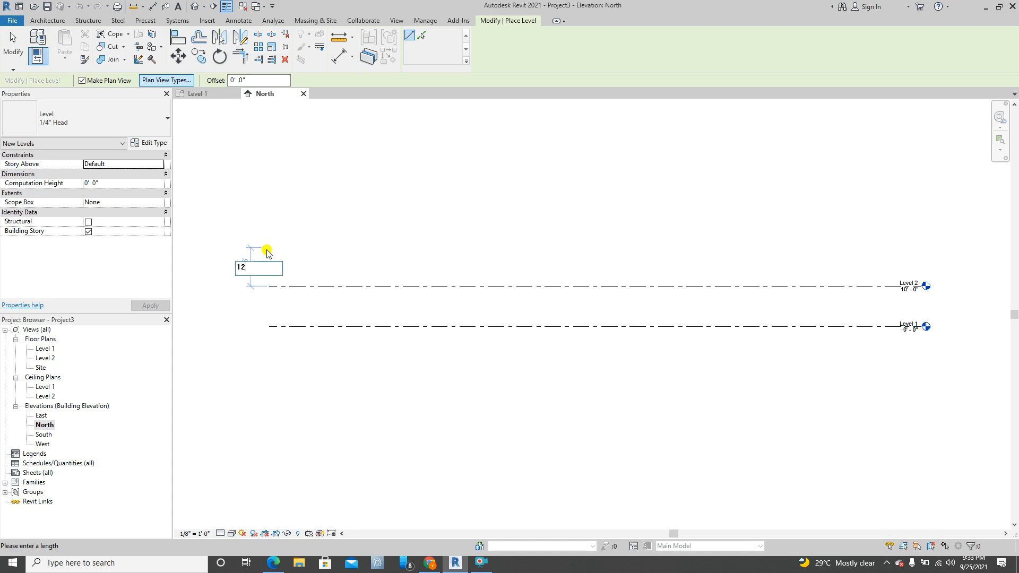
{"action": "key", "text": "Return"}
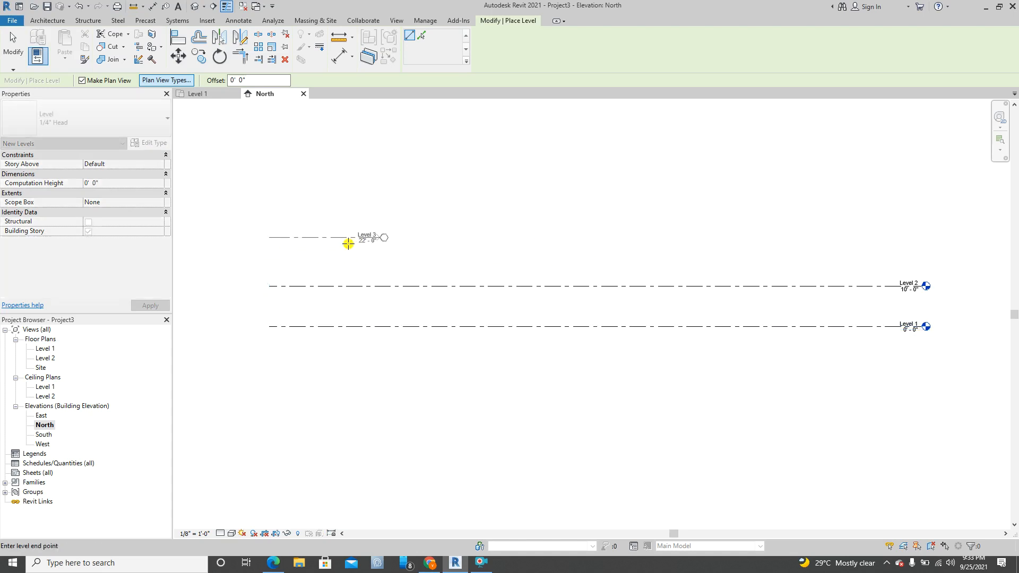
{"action": "scroll", "coordinate": [319, 244], "scroll_direction": "down", "scroll_amount": 2}
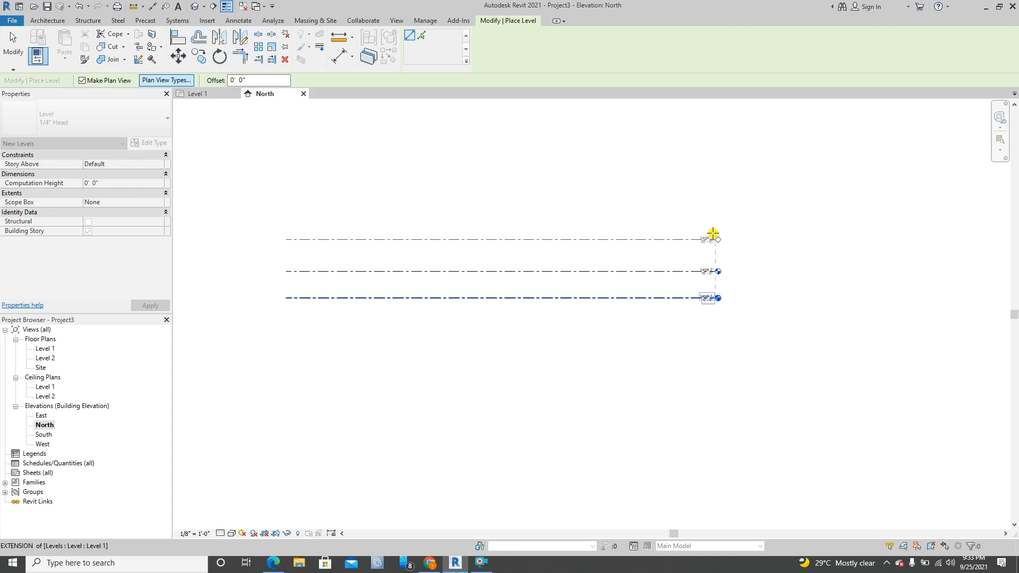
{"action": "scroll", "coordinate": [711, 233], "scroll_direction": "up", "scroll_amount": 4}
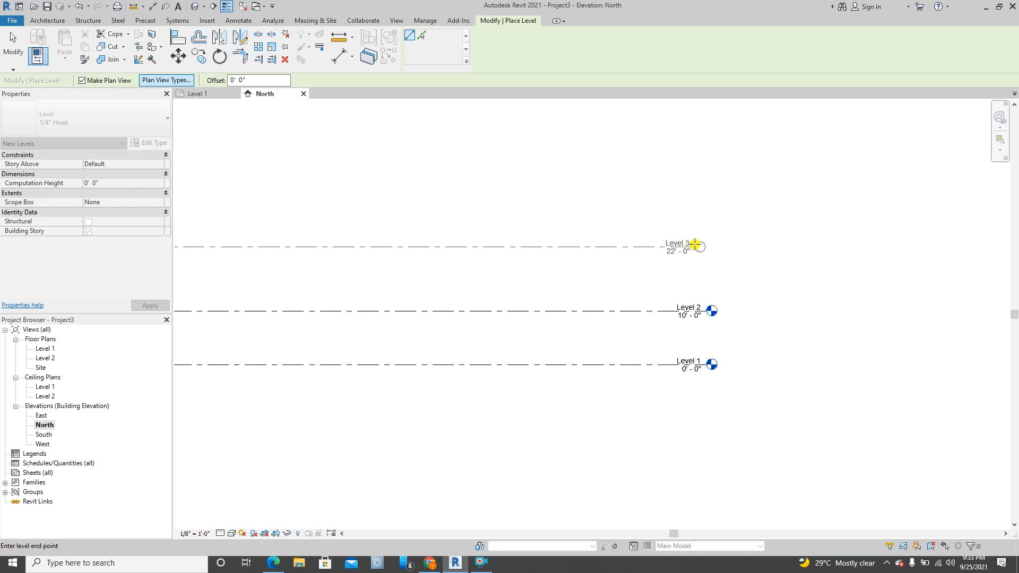
{"action": "left_click", "coordinate": [704, 244]}
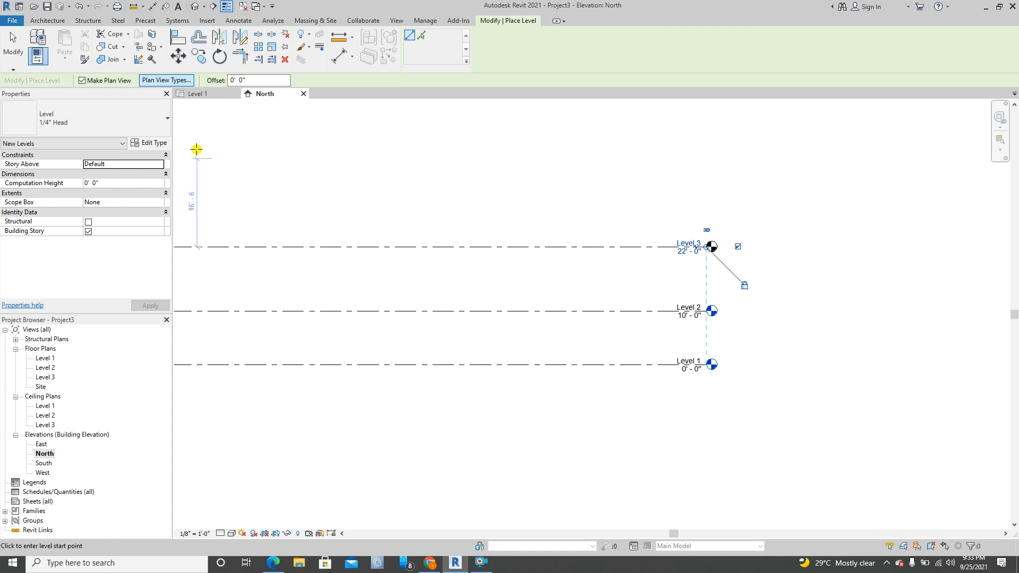
{"action": "scroll", "coordinate": [729, 241], "scroll_direction": "down", "scroll_amount": 1}
{"action": "middle_click_drag", "start_coordinate": [495, 188], "coordinate": [533, 180]}
{"action": "left_click", "coordinate": [12, 48]}
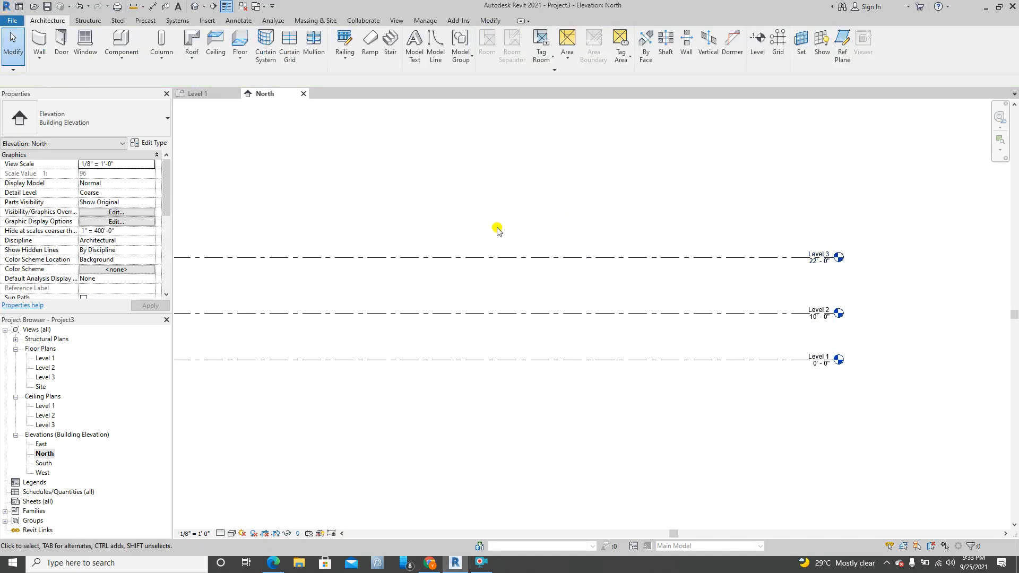
Step: Examine the three level lines and their heads across the North elevation
{"action": "scroll", "coordinate": [420, 230], "scroll_direction": "down", "scroll_amount": 1}
{"action": "middle_click_drag", "start_coordinate": [421, 229], "coordinate": [505, 228]}
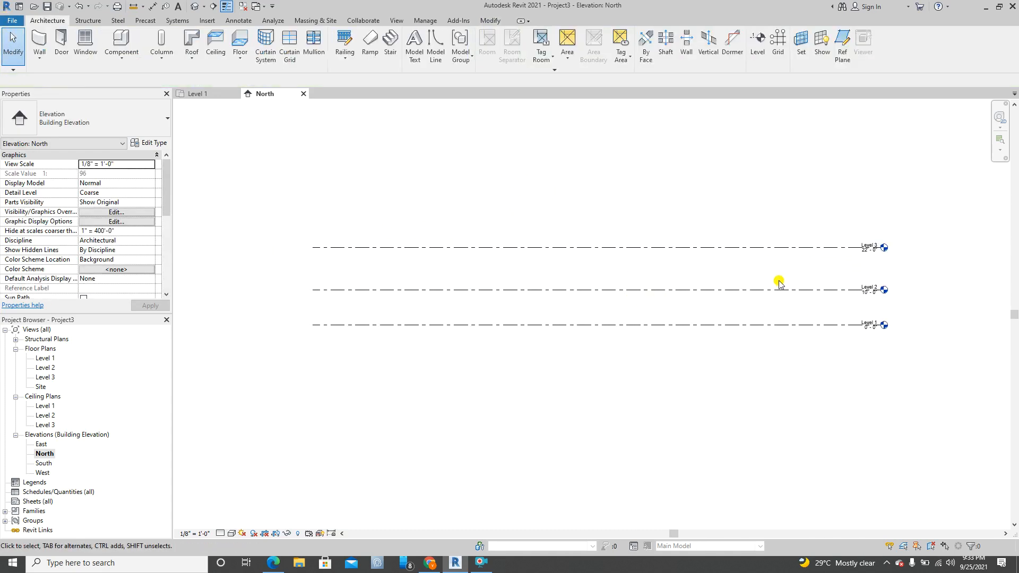
{"action": "scroll", "coordinate": [785, 276], "scroll_direction": "up", "scroll_amount": 3}
{"action": "scroll", "coordinate": [777, 267], "scroll_direction": "down", "scroll_amount": 2}
{"action": "middle_click_drag", "start_coordinate": [484, 205], "coordinate": [550, 229]}
{"action": "scroll", "coordinate": [272, 206], "scroll_direction": "down", "scroll_amount": 1}
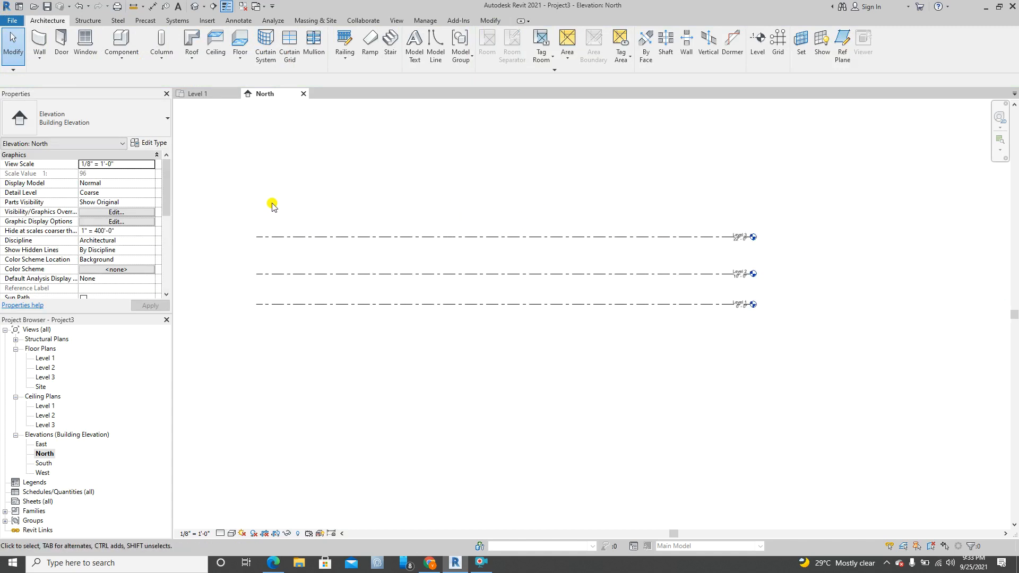
{"action": "scroll", "coordinate": [272, 206], "scroll_direction": "up", "scroll_amount": 1}
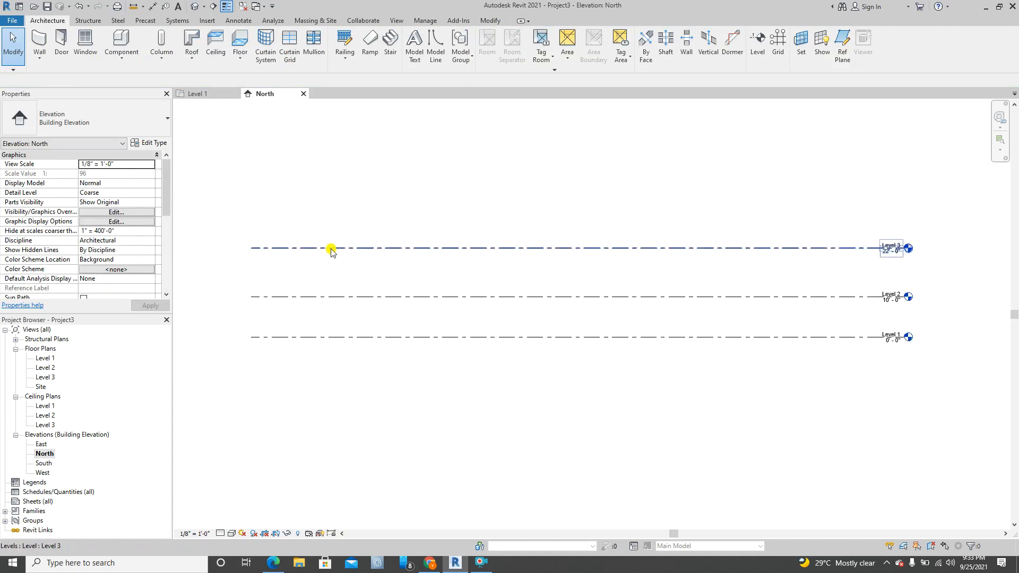
{"action": "middle_click_drag", "start_coordinate": [280, 268], "coordinate": [295, 292]}
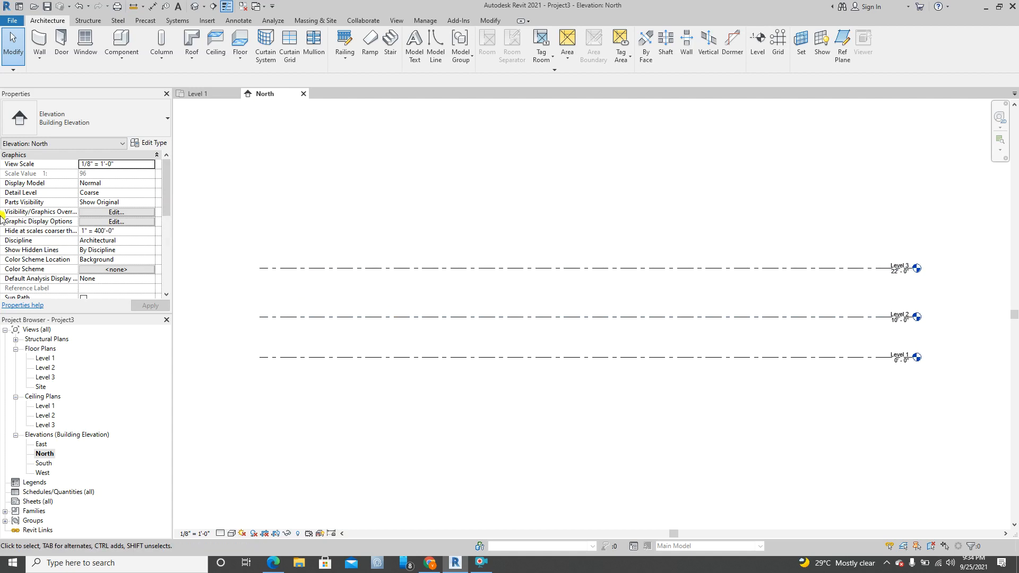
Step: Add two more levels by picking lines at a 12' offset, one above Level 3 and one above Level 4
{"action": "left_click", "coordinate": [757, 41]}
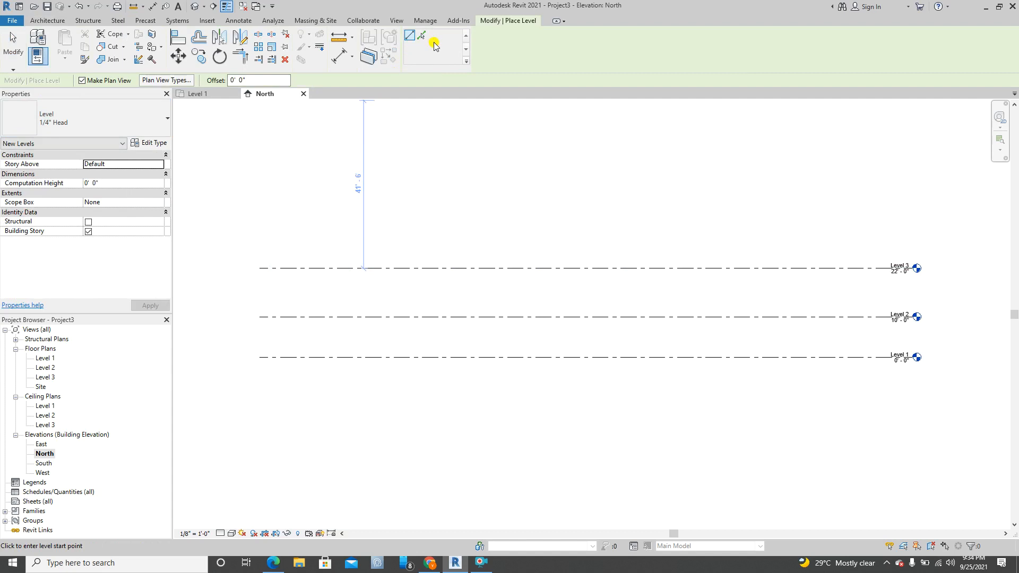
{"action": "left_click", "coordinate": [421, 35]}
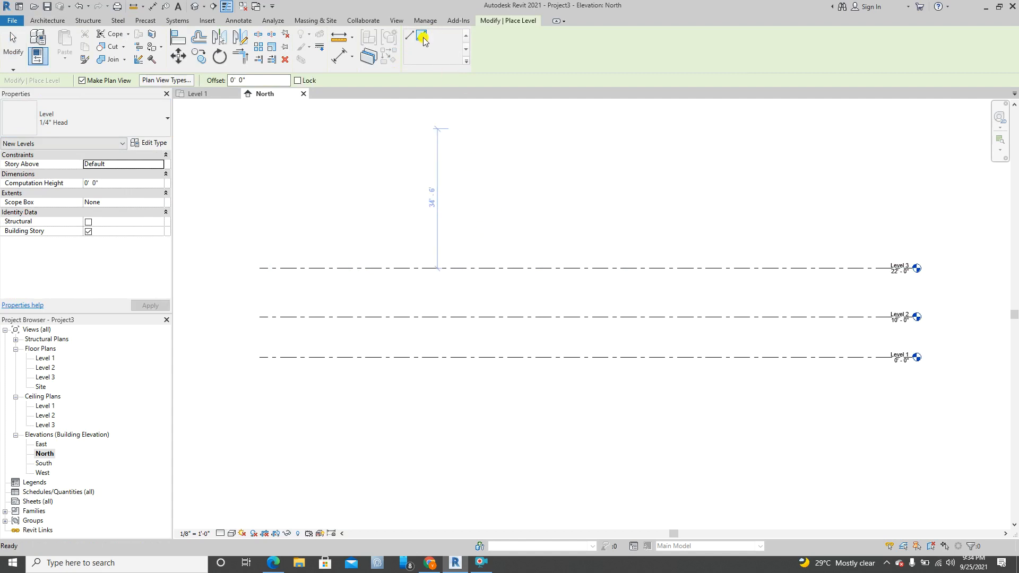
{"action": "left_click", "coordinate": [249, 81]}
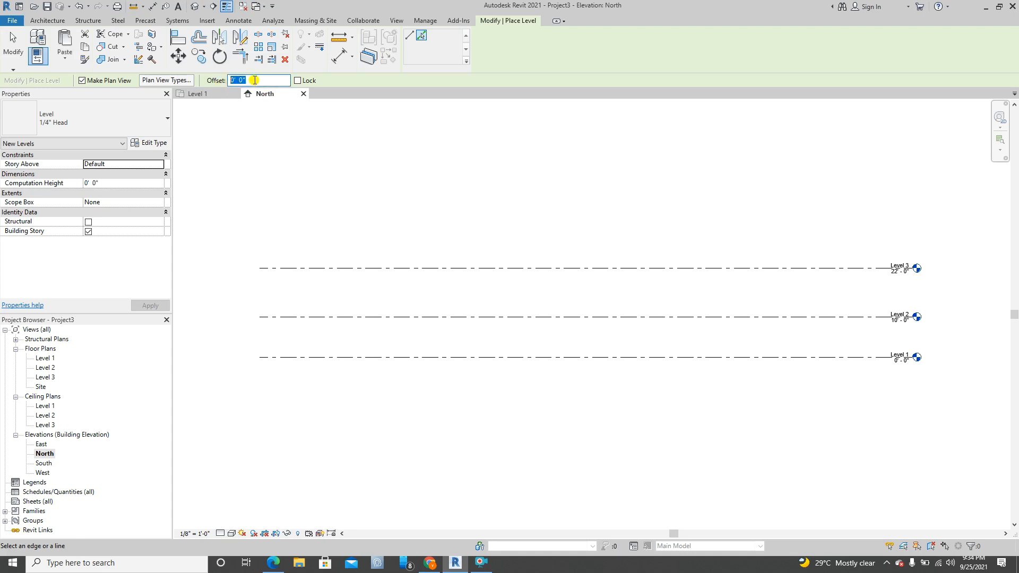
{"action": "type", "text": "12"}
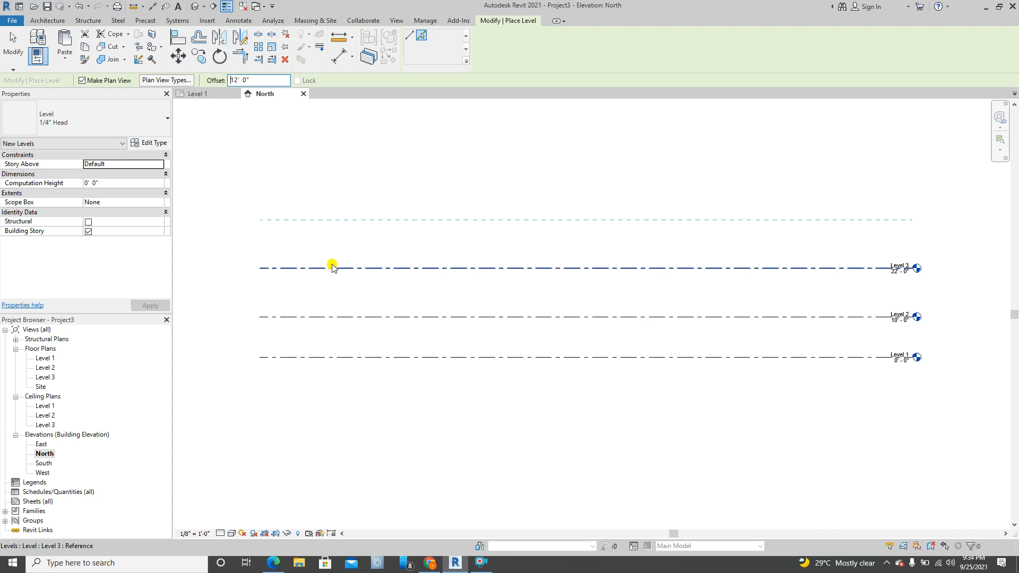
{"action": "left_click", "coordinate": [332, 267]}
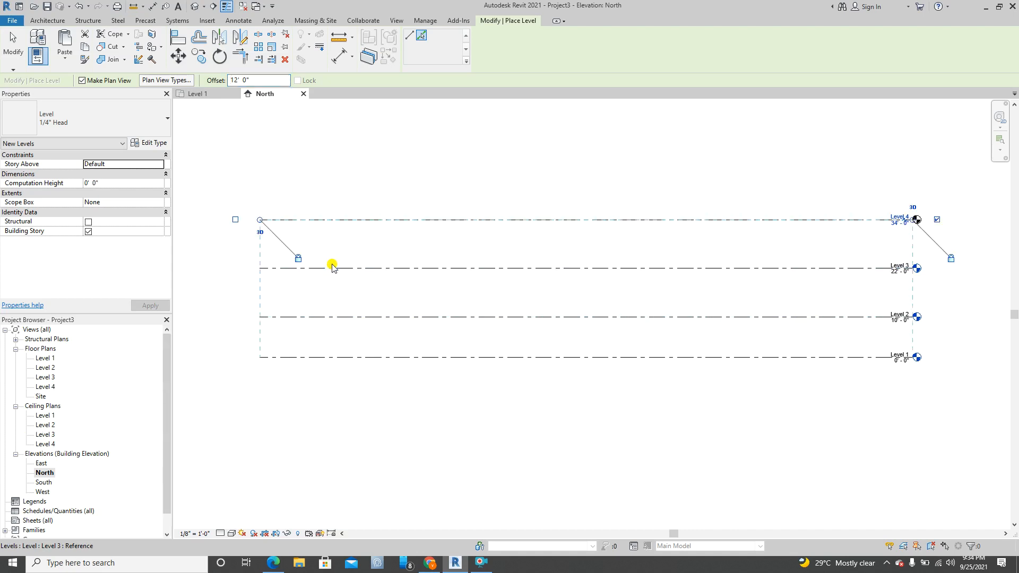
{"action": "left_click", "coordinate": [322, 220]}
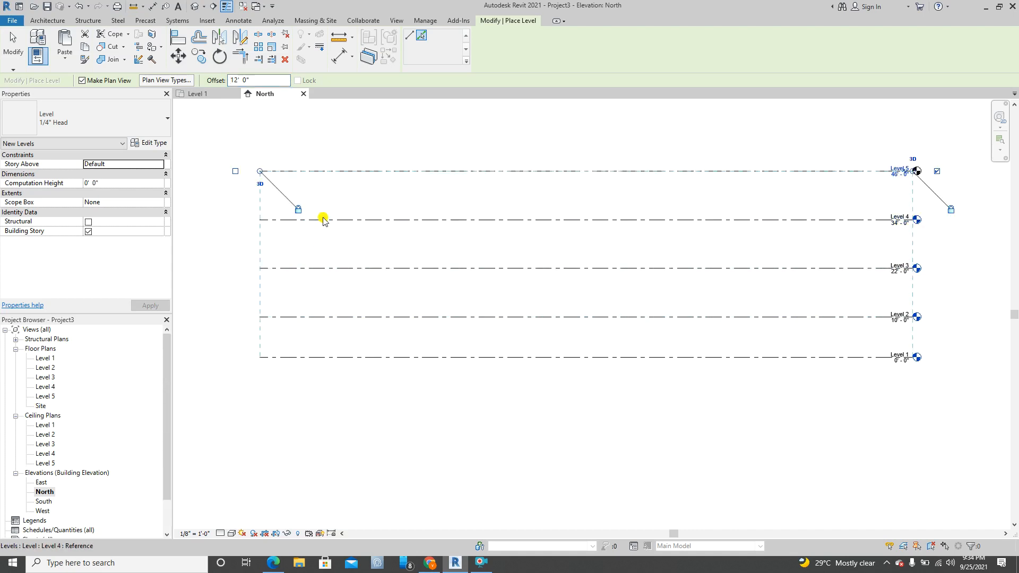
{"action": "key", "text": "Escape"}
{"action": "key", "text": "Escape"}
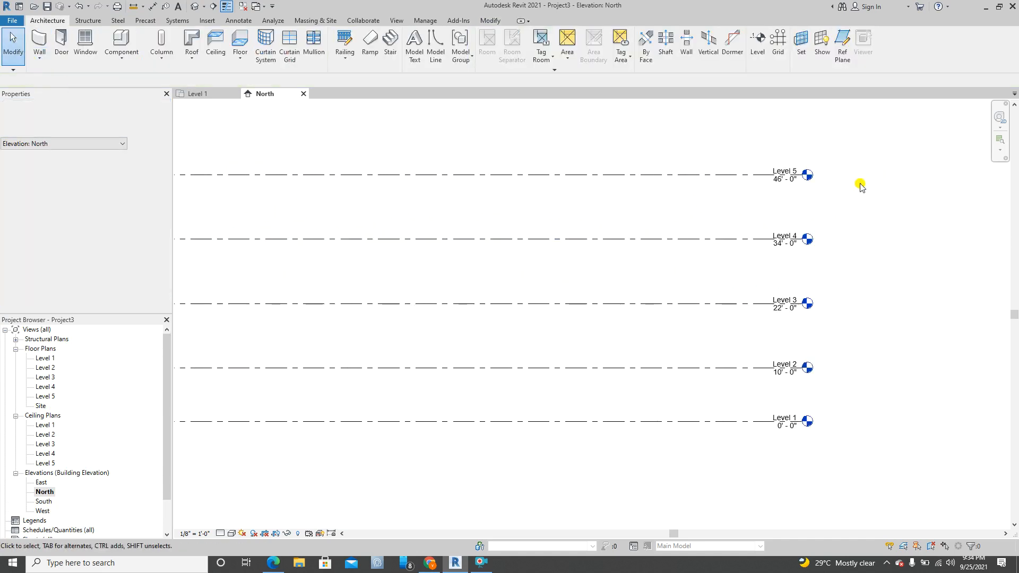
Step: Examine the names and elevations of all the levels and the plan views listed for them in the project
{"action": "scroll", "coordinate": [823, 189], "scroll_direction": "up", "scroll_amount": 4}
{"action": "scroll", "coordinate": [576, 258], "scroll_direction": "down", "scroll_amount": 2}
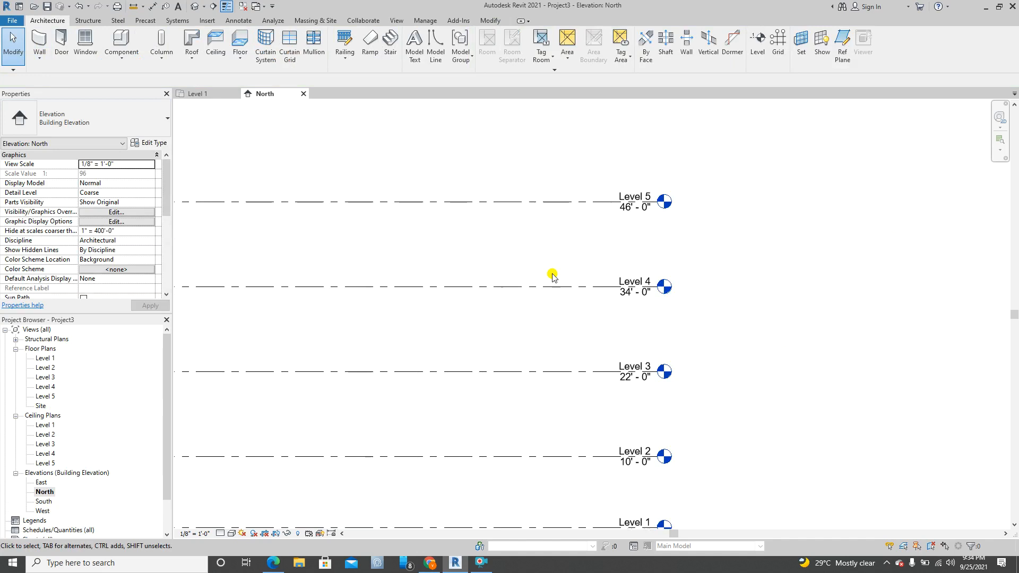
{"action": "scroll", "coordinate": [690, 250], "scroll_direction": "down", "scroll_amount": 1}
{"action": "middle_click_drag", "start_coordinate": [518, 264], "coordinate": [695, 246]}
{"action": "scroll", "coordinate": [695, 245], "scroll_direction": "down", "scroll_amount": 1}
{"action": "middle_click_drag", "start_coordinate": [502, 281], "coordinate": [602, 247]}
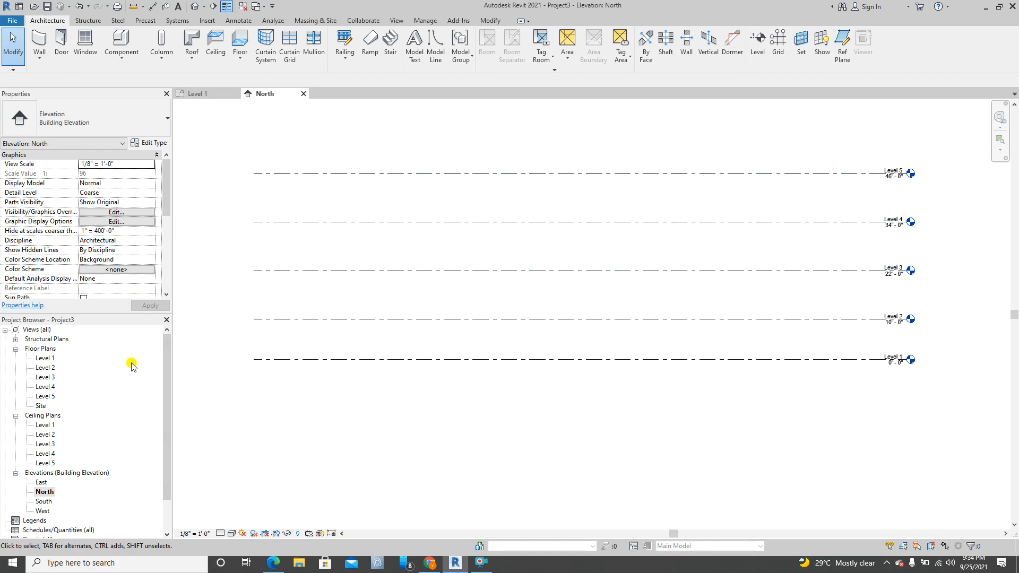
{"action": "left_click_drag", "start_coordinate": [165, 353], "coordinate": [165, 369]}
{"action": "scroll", "coordinate": [37, 375], "scroll_direction": "up", "scroll_amount": 1}
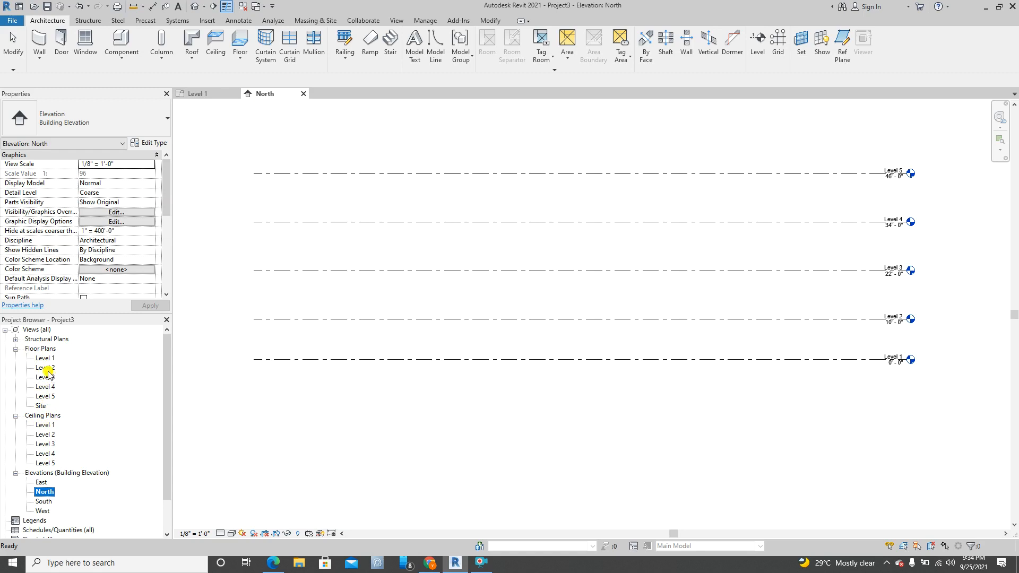
Step: Examine the levels listed under Structural Plans and the plan view types that the Level tool creates
{"action": "left_click", "coordinate": [16, 340]}
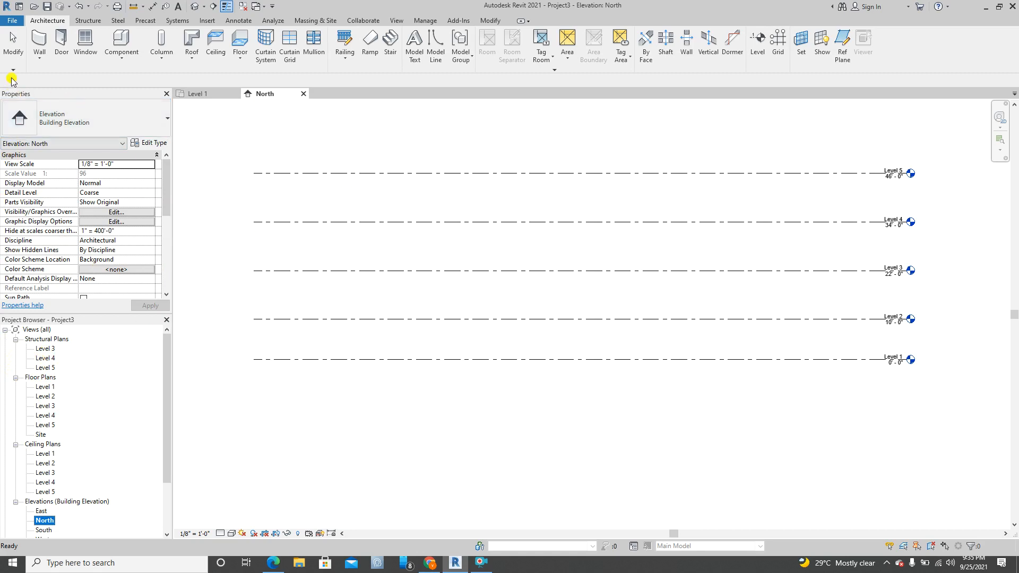
{"action": "left_click", "coordinate": [14, 56]}
{"action": "scroll", "coordinate": [256, 253], "scroll_direction": "down", "scroll_amount": 2}
{"action": "middle_click_drag", "start_coordinate": [257, 253], "coordinate": [255, 283]}
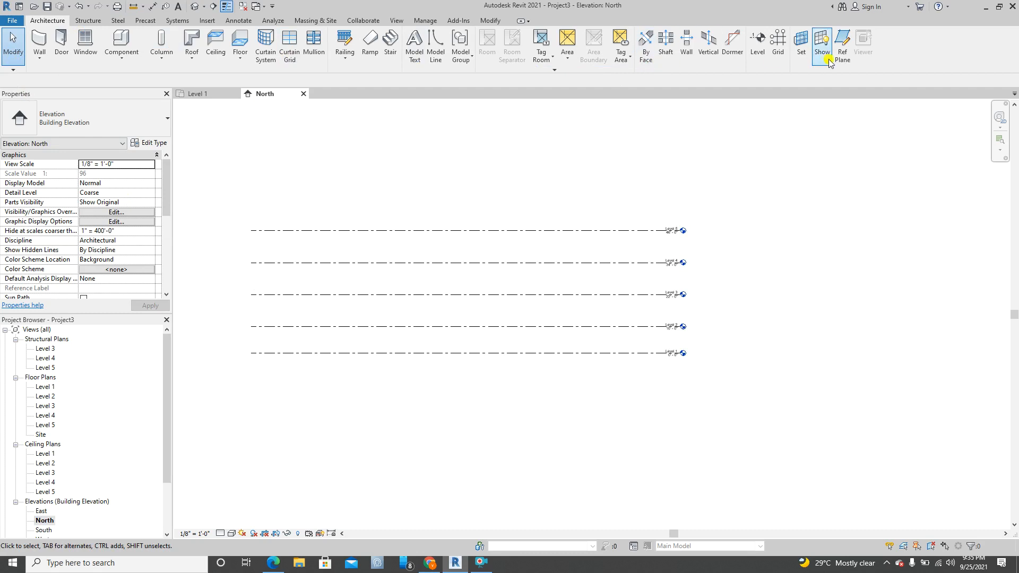
{"action": "left_click", "coordinate": [757, 43]}
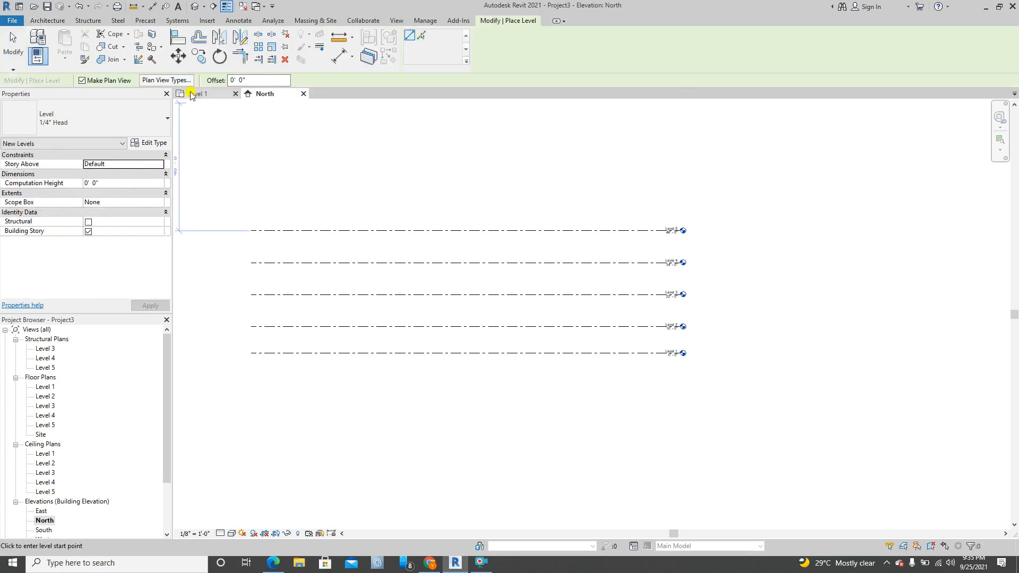
{"action": "left_click", "coordinate": [168, 80]}
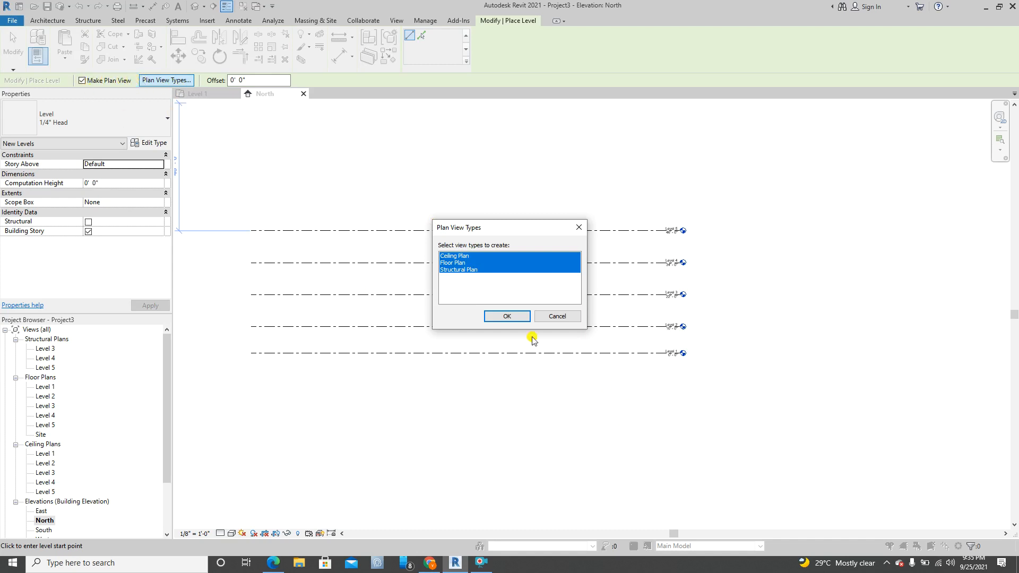
{"action": "left_click", "coordinate": [549, 317]}
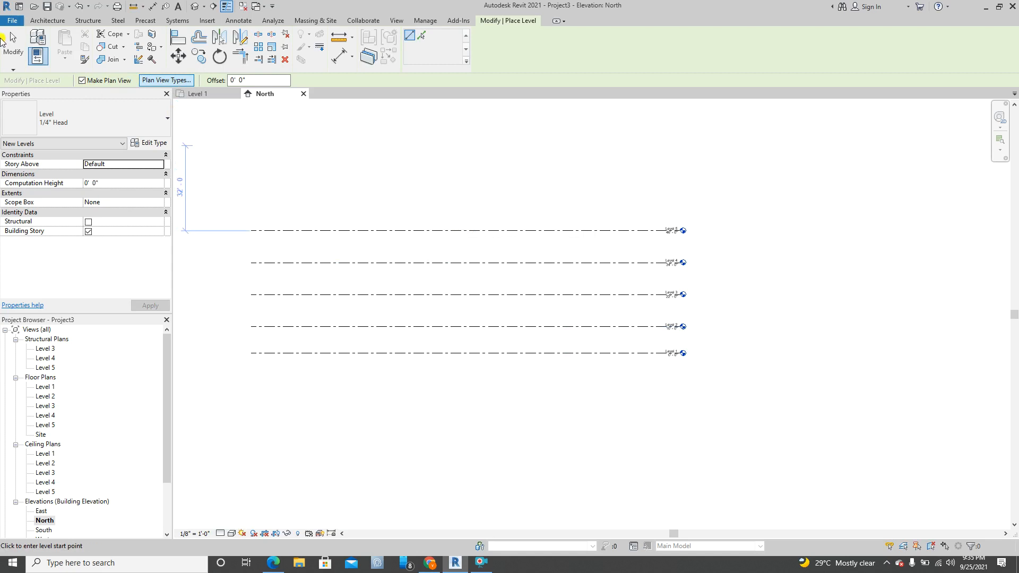
{"action": "left_click", "coordinate": [7, 42]}
Step: Examine the default names and elevations of the level lines in the North elevation, from Level 1 up to Level 5
{"action": "scroll", "coordinate": [498, 254], "scroll_direction": "up", "scroll_amount": 3}
{"action": "scroll", "coordinate": [413, 221], "scroll_direction": "down", "scroll_amount": 2}
{"action": "middle_click_drag", "start_coordinate": [448, 258], "coordinate": [476, 235]}
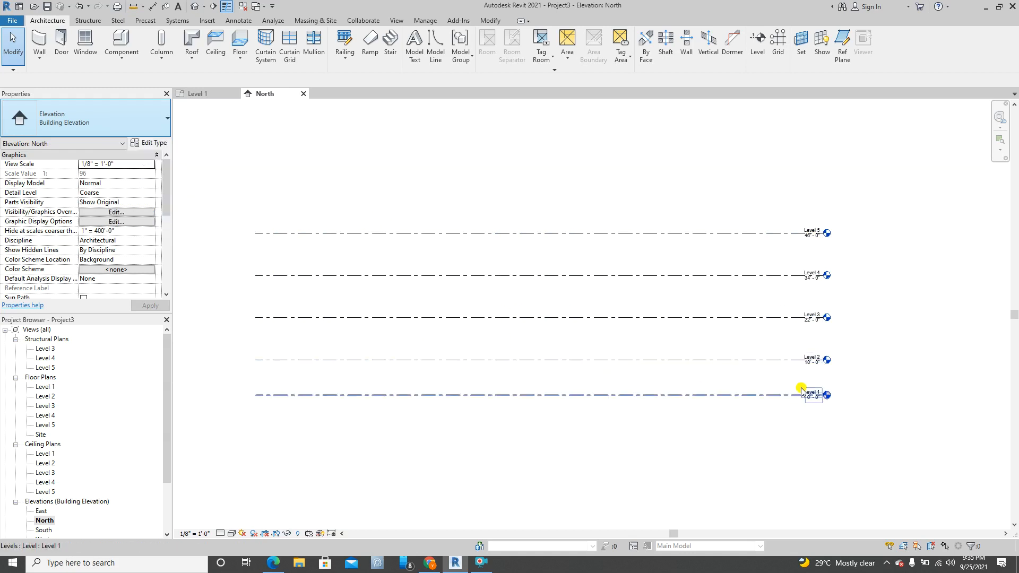
{"action": "scroll", "coordinate": [848, 402], "scroll_direction": "up", "scroll_amount": 3}
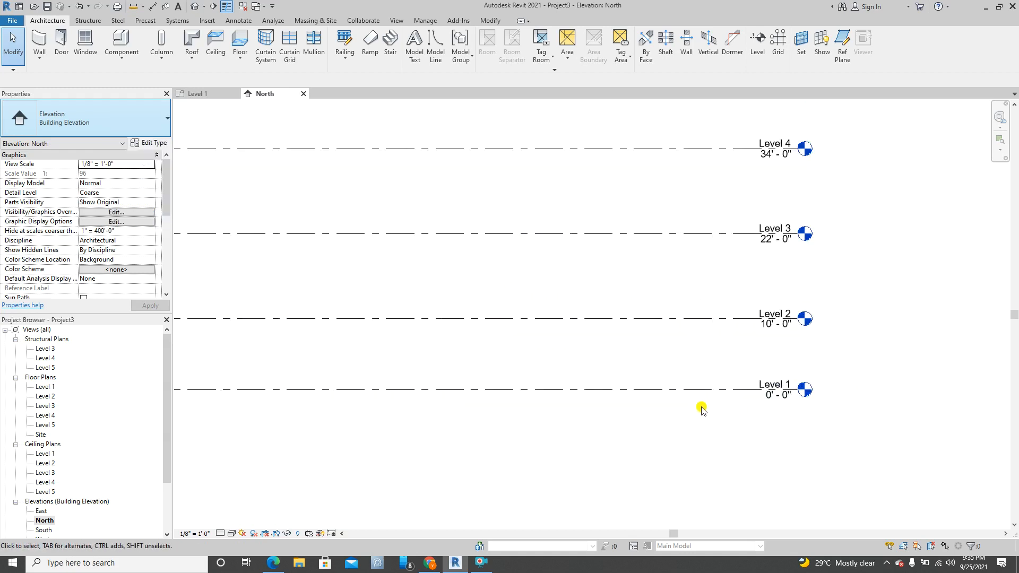
{"action": "middle_click_drag", "start_coordinate": [701, 410], "coordinate": [704, 390]}
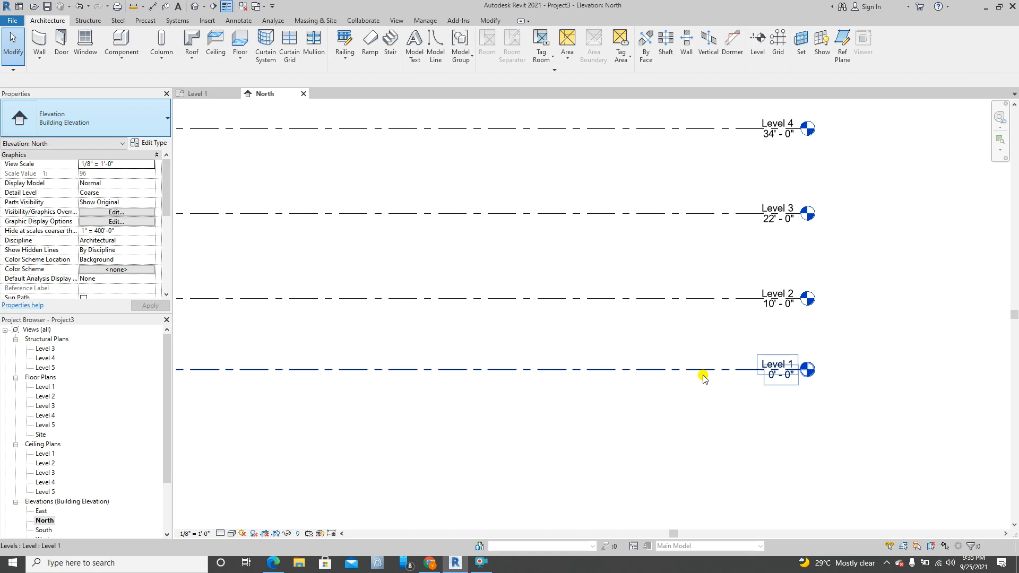
{"action": "scroll", "coordinate": [687, 320], "scroll_direction": "down", "scroll_amount": 2}
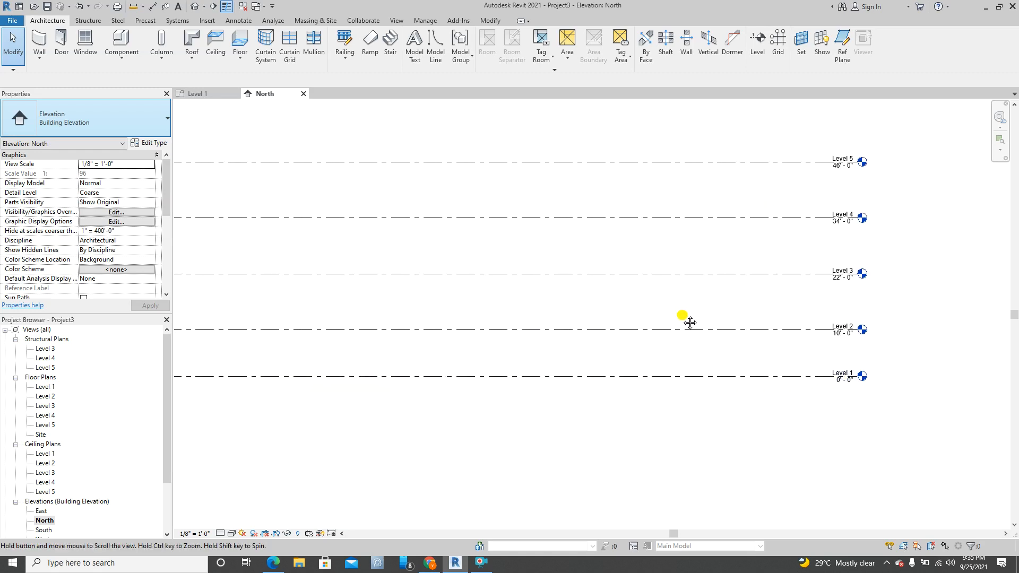
{"action": "middle_click_drag", "start_coordinate": [854, 422], "coordinate": [808, 409]}
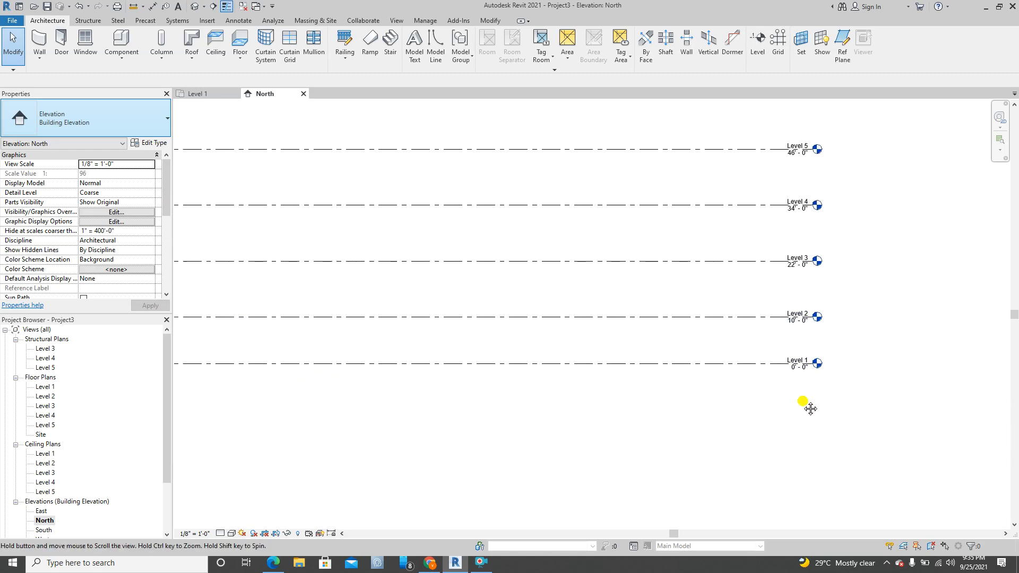
{"action": "scroll", "coordinate": [794, 368], "scroll_direction": "up", "scroll_amount": 3}
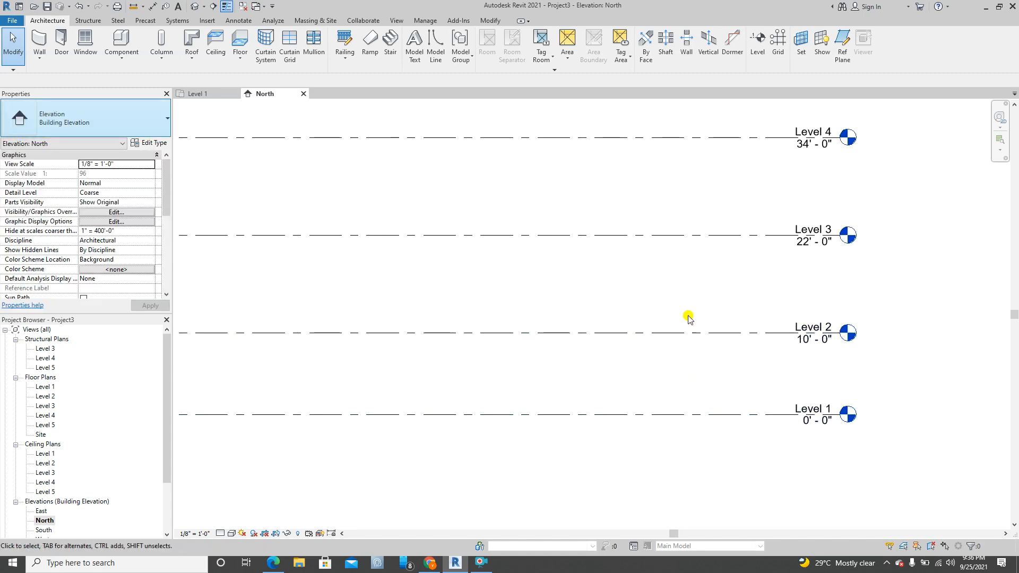
{"action": "middle_click_drag", "start_coordinate": [677, 317], "coordinate": [684, 398]}
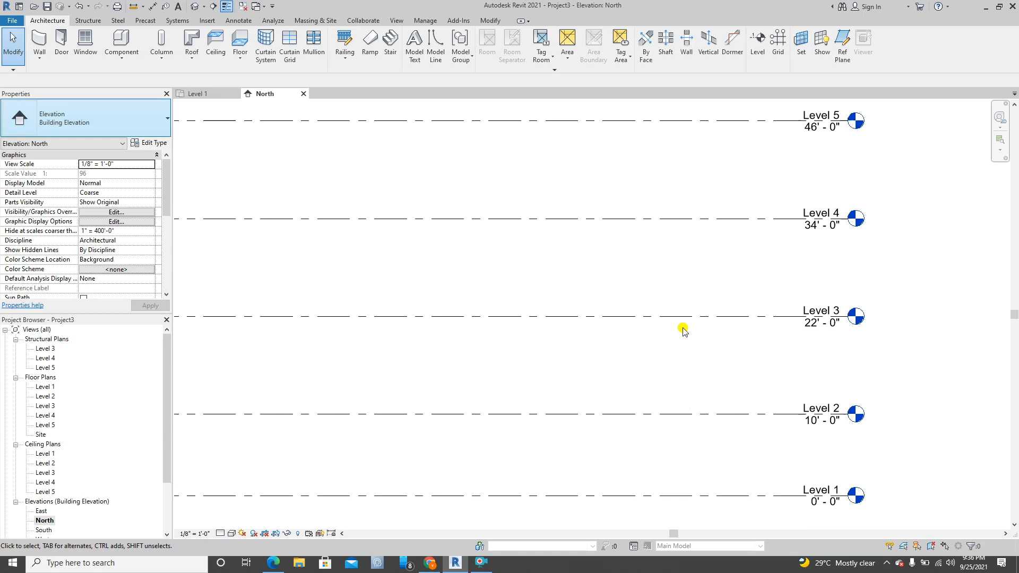
{"action": "middle_click_drag", "start_coordinate": [713, 241], "coordinate": [718, 288]}
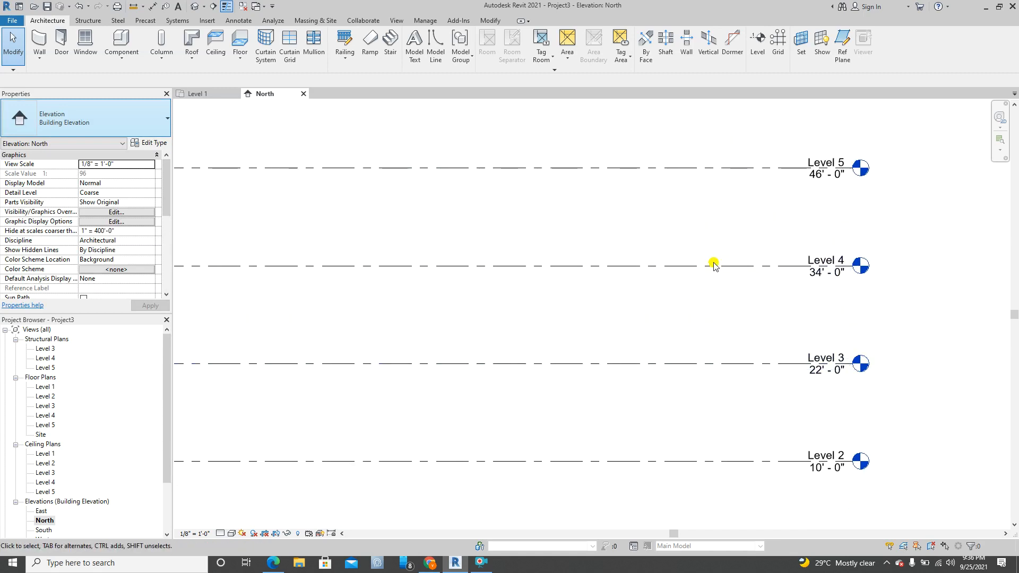
{"action": "scroll", "coordinate": [709, 232], "scroll_direction": "down", "scroll_amount": 1}
{"action": "middle_click_drag", "start_coordinate": [760, 387], "coordinate": [739, 269]}
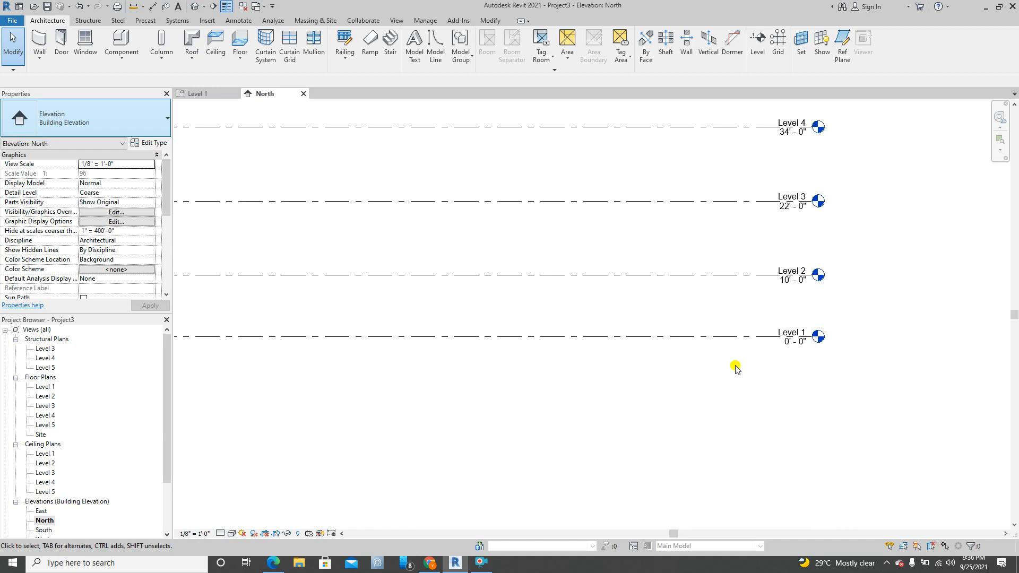
{"action": "scroll", "coordinate": [816, 335], "scroll_direction": "up", "scroll_amount": 2}
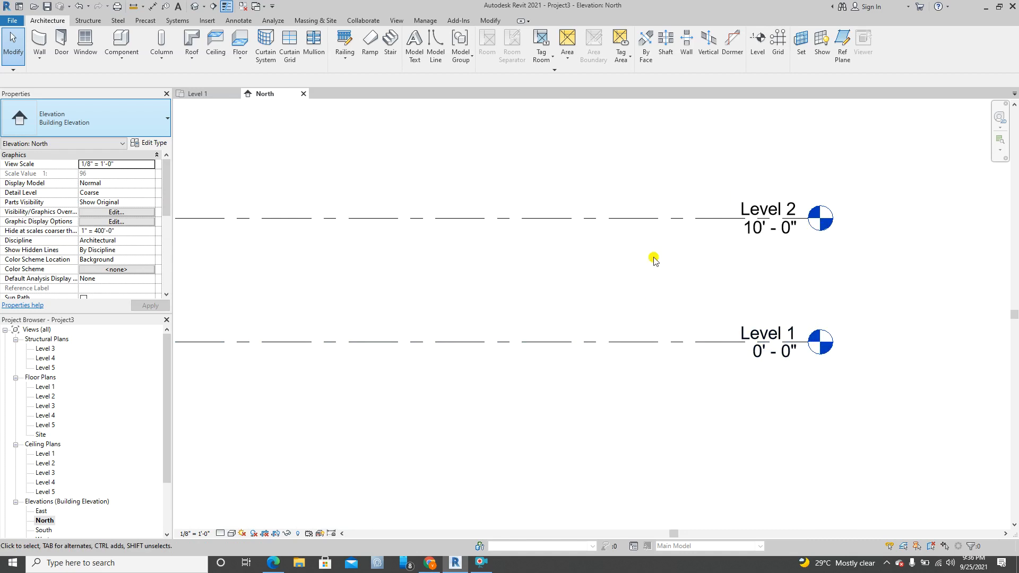
{"action": "left_click", "coordinate": [792, 351]}
{"action": "scroll", "coordinate": [792, 352], "scroll_direction": "up", "scroll_amount": 2}
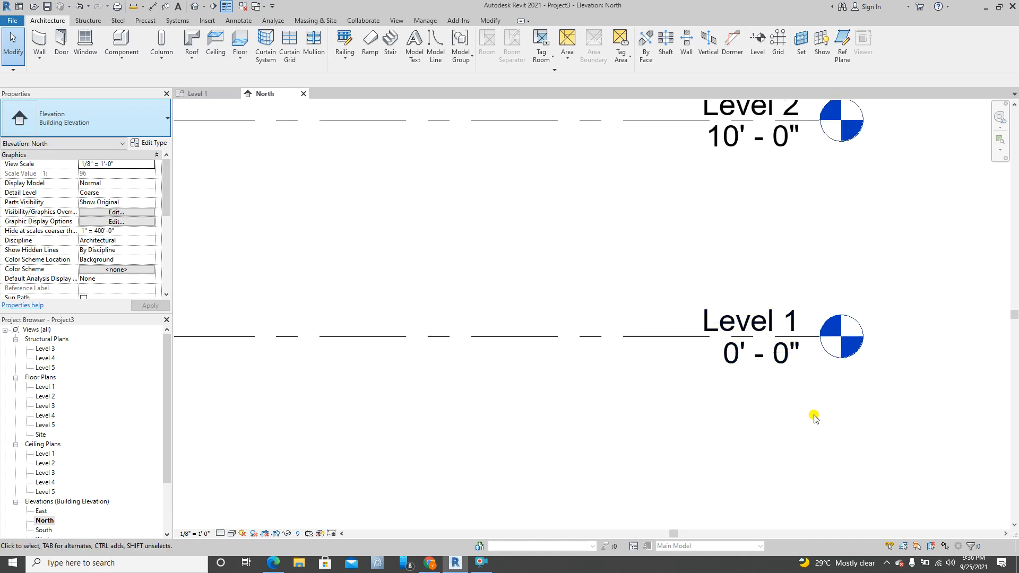
{"action": "scroll", "coordinate": [712, 302], "scroll_direction": "down", "scroll_amount": 2}
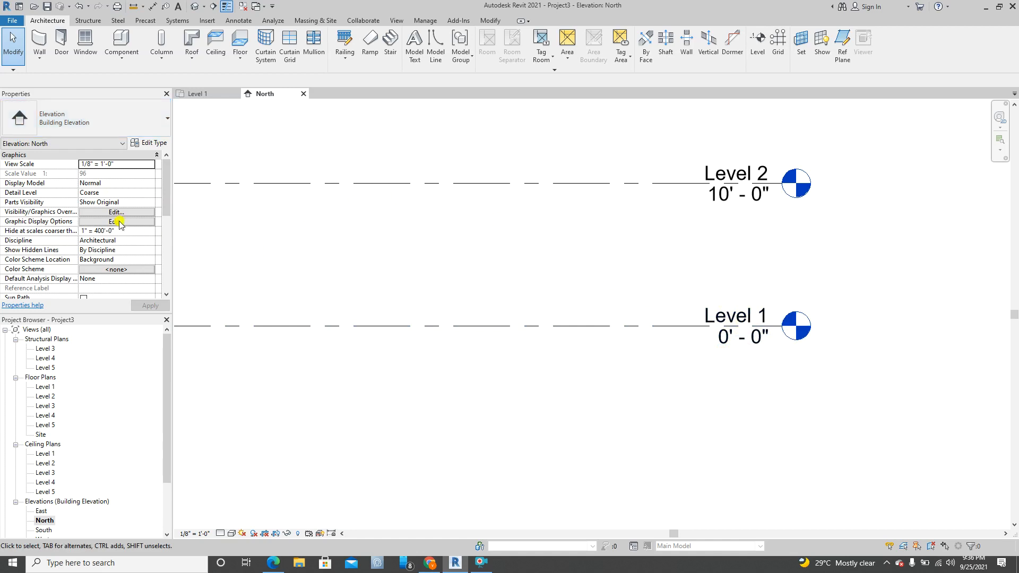
Step: Rename Level 1 as Ground Floor and rename its corresponding views as well
{"action": "left_click", "coordinate": [587, 327]}
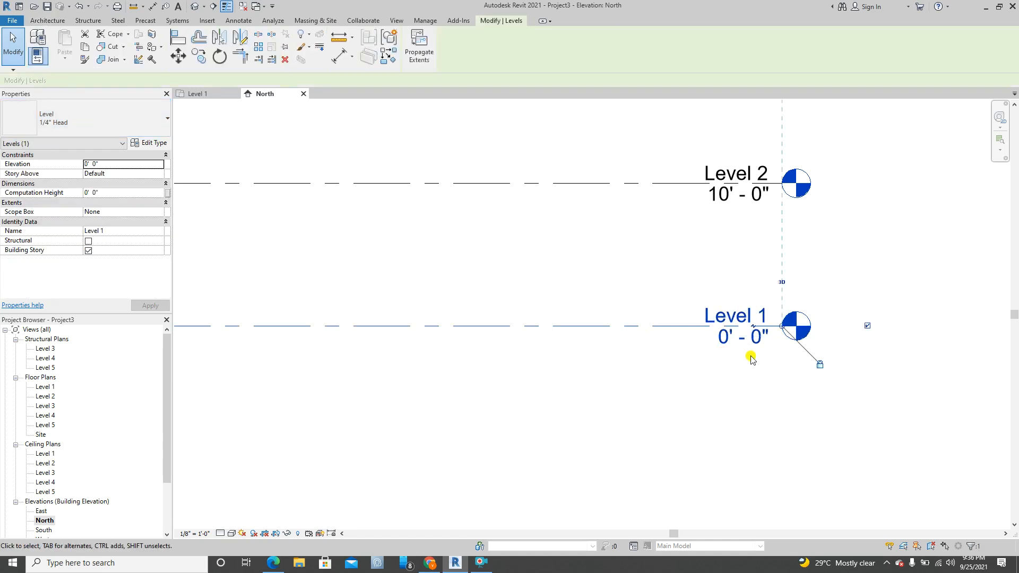
{"action": "left_click", "coordinate": [509, 295]}
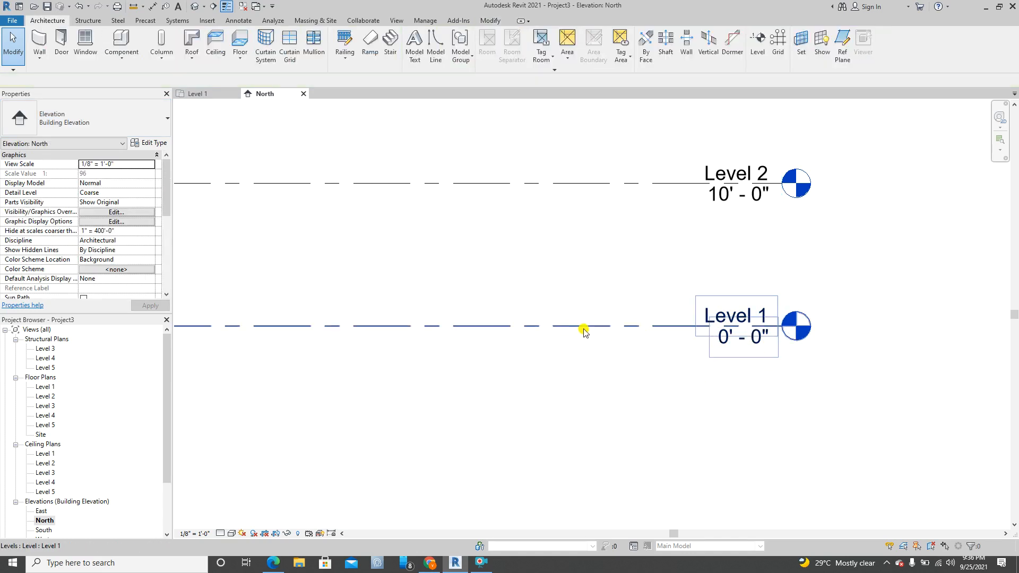
{"action": "left_click", "coordinate": [597, 326]}
{"action": "left_click", "coordinate": [755, 318]}
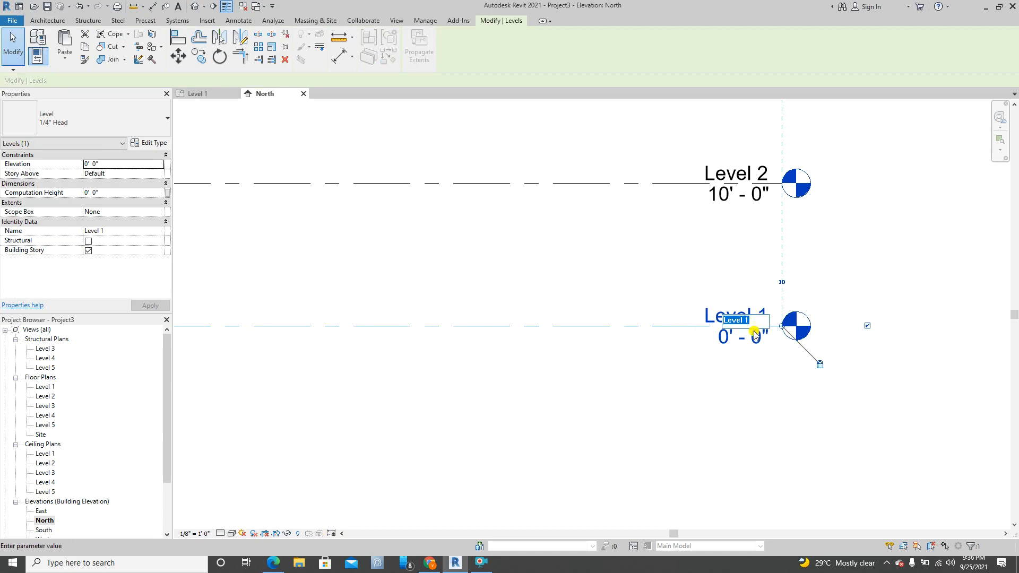
{"action": "left_click", "coordinate": [756, 320]}
{"action": "type", "text": "round Floor"}
{"action": "left_click", "coordinate": [663, 280]}
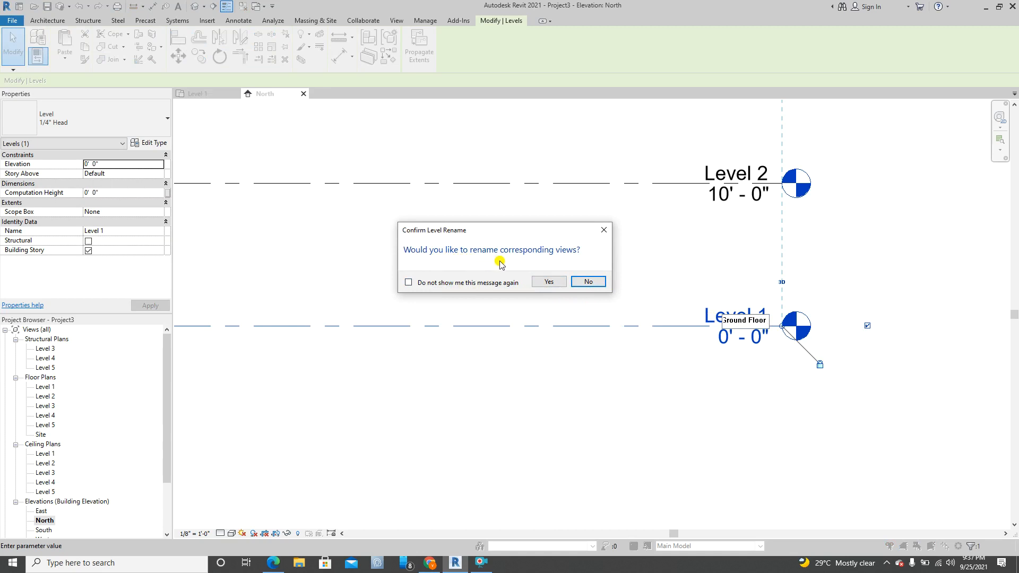
{"action": "left_click", "coordinate": [548, 282]}
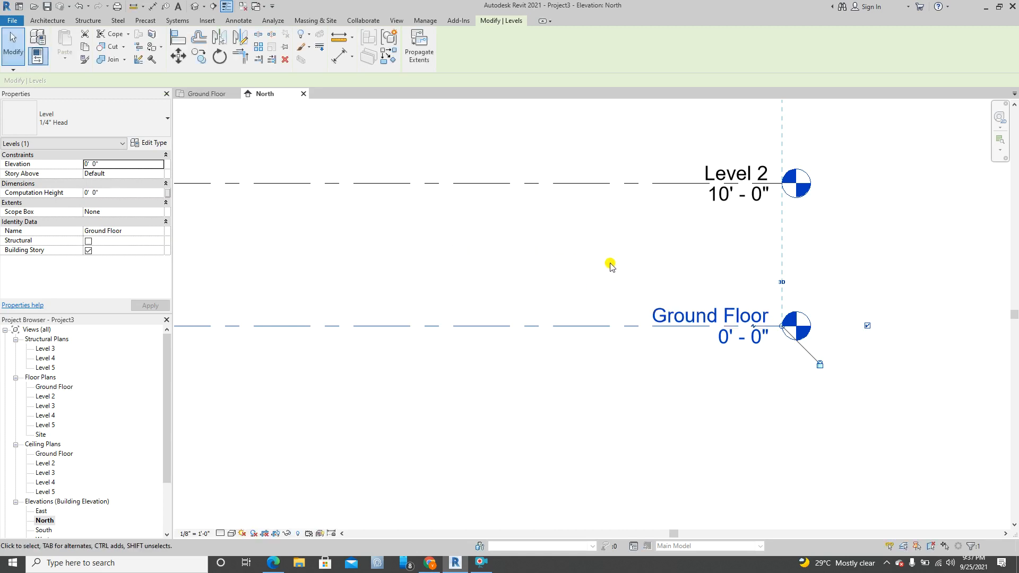
Step: Rename Level 2 as "Frist Floor" together with its corresponding views
{"action": "scroll", "coordinate": [584, 265], "scroll_direction": "down", "scroll_amount": 2}
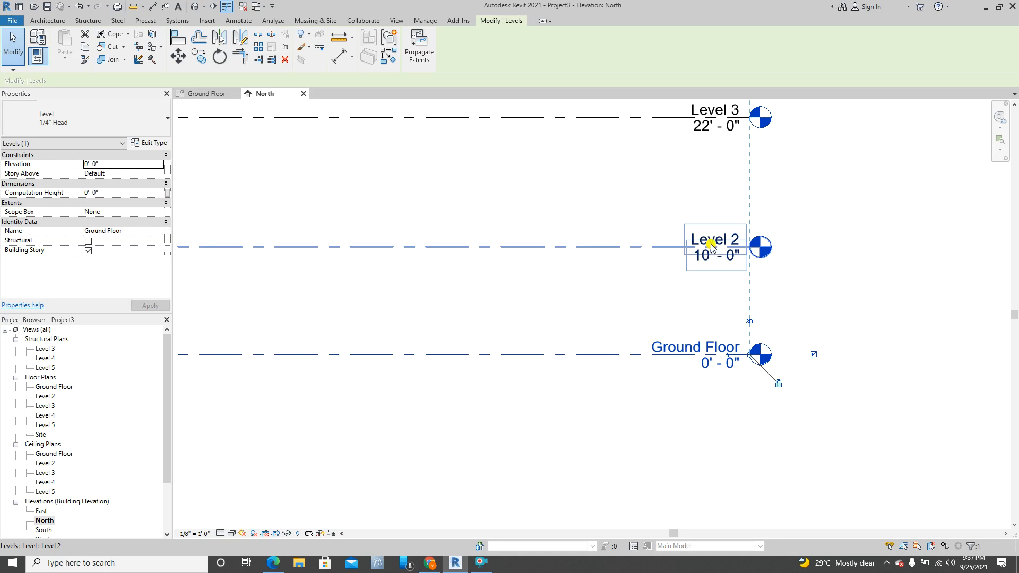
{"action": "left_click", "coordinate": [712, 244]}
{"action": "left_click", "coordinate": [717, 239]}
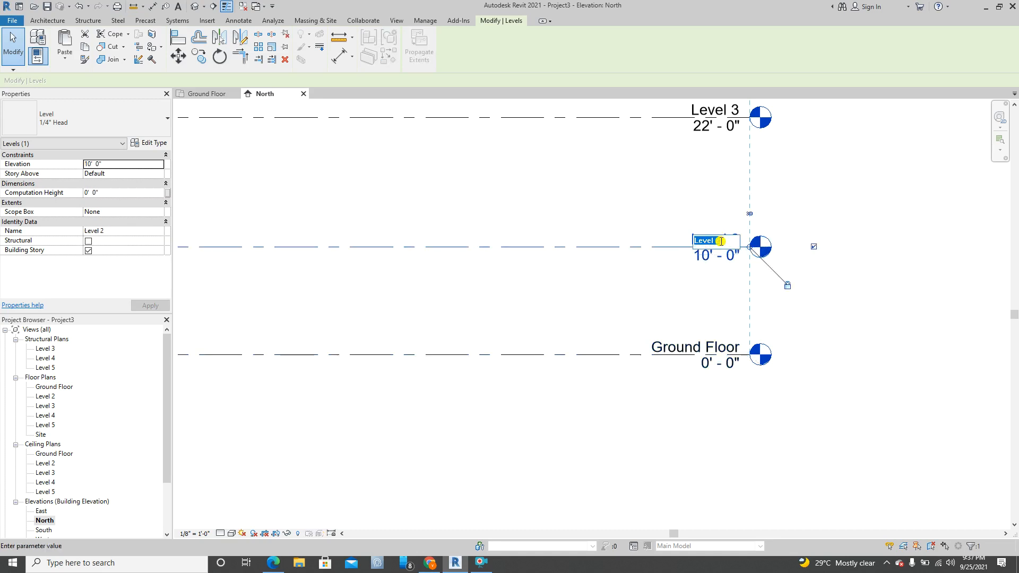
{"action": "type", "text": "Frist Floor"}
{"action": "key", "text": "Return"}
{"action": "left_click", "coordinate": [553, 280]}
{"action": "scroll", "coordinate": [655, 246], "scroll_direction": "down", "scroll_amount": 5}
{"action": "left_click", "coordinate": [645, 234]}
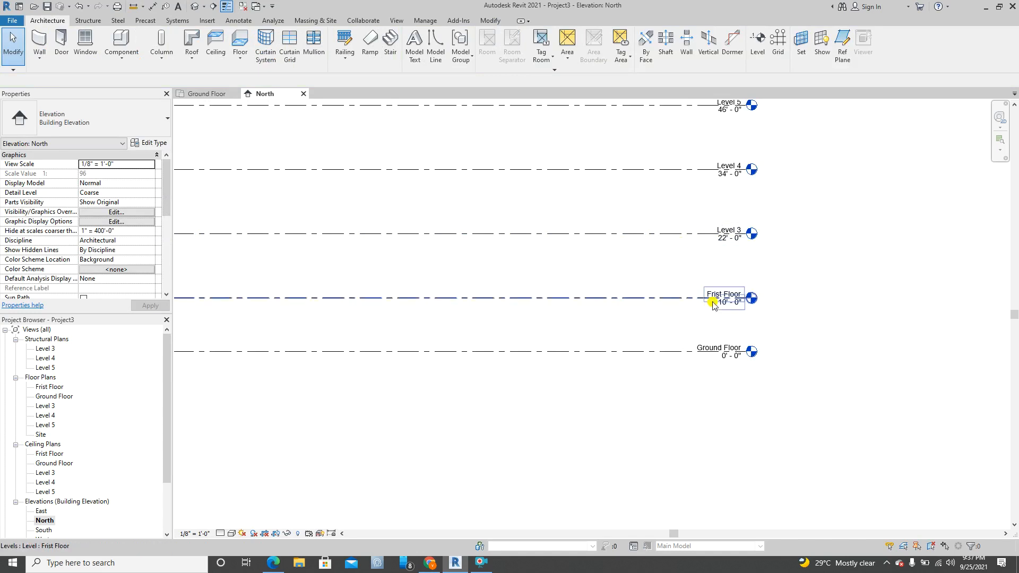
Step: Examine the names of the two renamed levels and of the levels above them in the North elevation
{"action": "scroll", "coordinate": [706, 313], "scroll_direction": "up", "scroll_amount": 2}
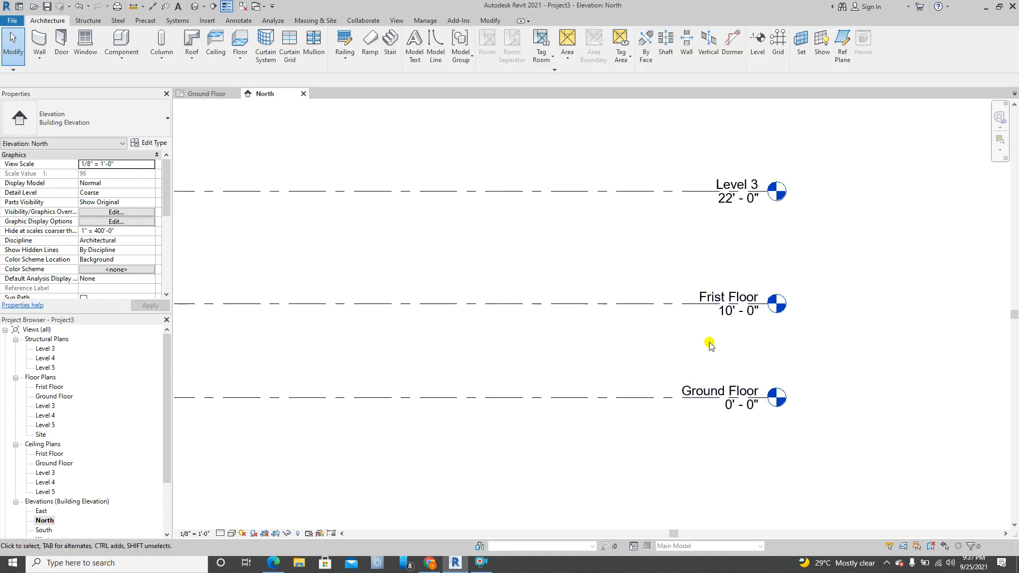
{"action": "mouse_move", "coordinate": [719, 272]}
{"action": "middle_mouse_down"}
{"action": "mouse_move", "coordinate": [724, 346]}
{"action": "mouse_move", "coordinate": [717, 285]}
{"action": "middle_mouse_up"}
{"action": "scroll", "coordinate": [724, 345], "scroll_direction": "down", "scroll_amount": 1}
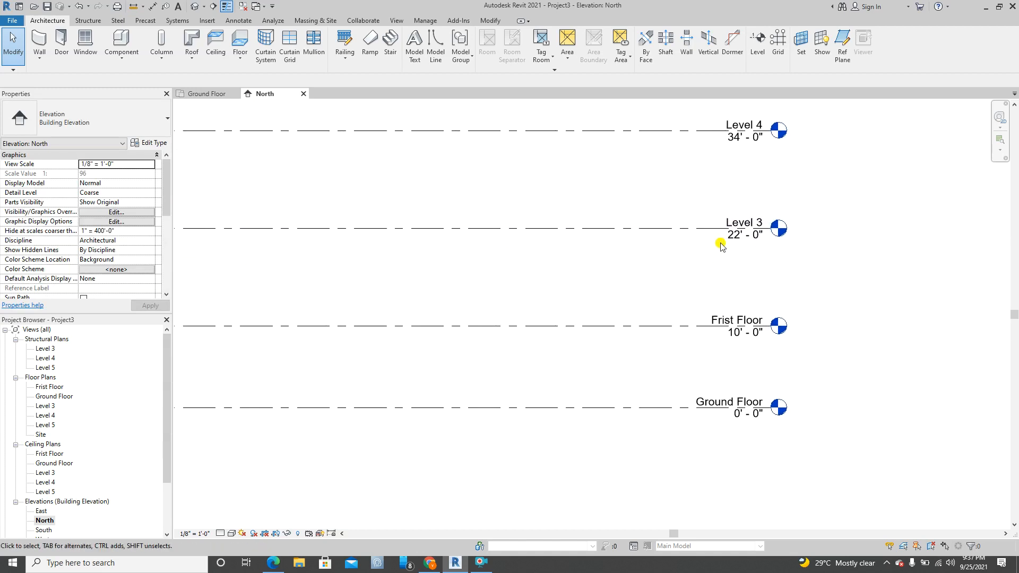
{"action": "scroll", "coordinate": [647, 315], "scroll_direction": "down", "scroll_amount": 1}
{"action": "scroll", "coordinate": [647, 315], "scroll_direction": "down", "scroll_amount": 1}
{"action": "middle_click_drag", "start_coordinate": [512, 305], "coordinate": [624, 286]}
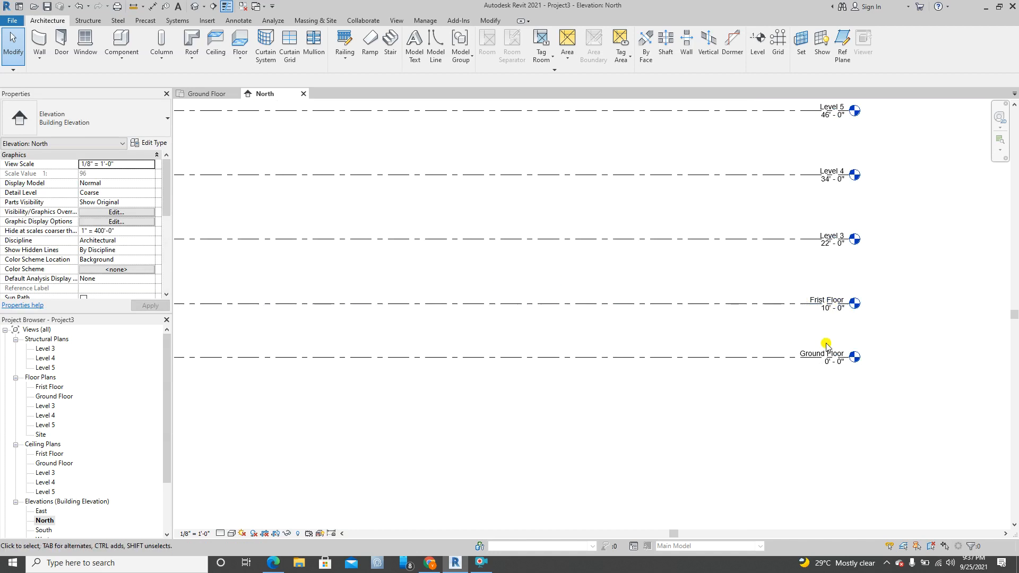
{"action": "middle_click_drag", "start_coordinate": [804, 309], "coordinate": [740, 337]}
{"action": "scroll", "coordinate": [757, 316], "scroll_direction": "up", "scroll_amount": 1}
{"action": "scroll", "coordinate": [723, 255], "scroll_direction": "up", "scroll_amount": 2}
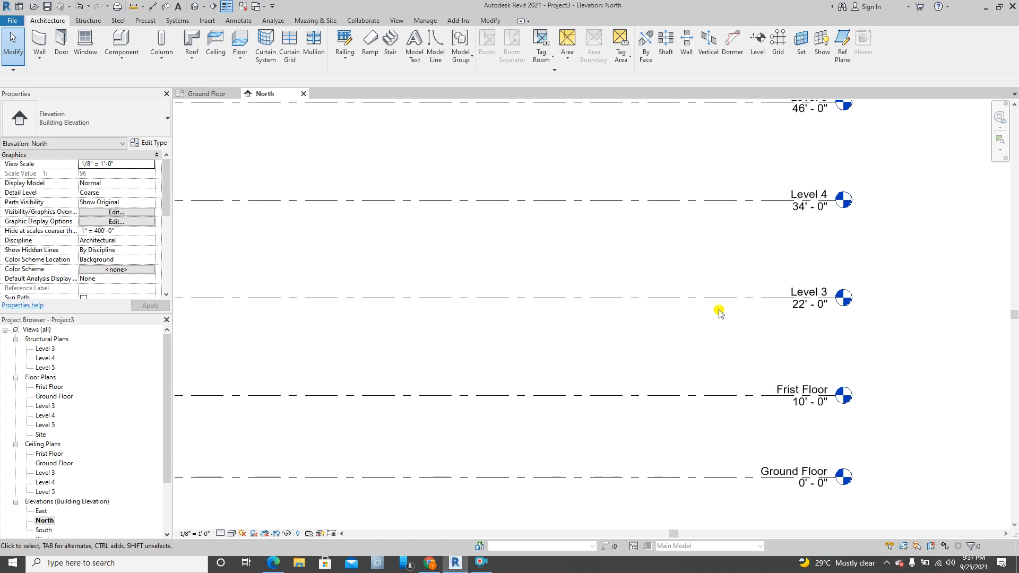
Step: Change the Name property of Level 3 to Third Floor and rename its corresponding views
{"action": "left_click", "coordinate": [720, 299]}
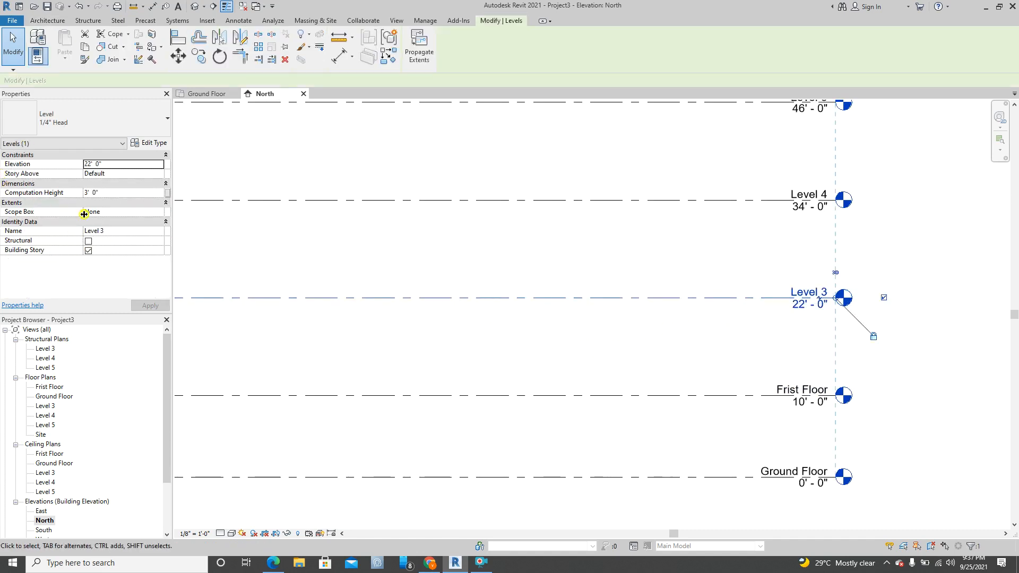
{"action": "left_click", "coordinate": [453, 346]}
{"action": "left_click", "coordinate": [630, 298]}
{"action": "left_click", "coordinate": [113, 230]}
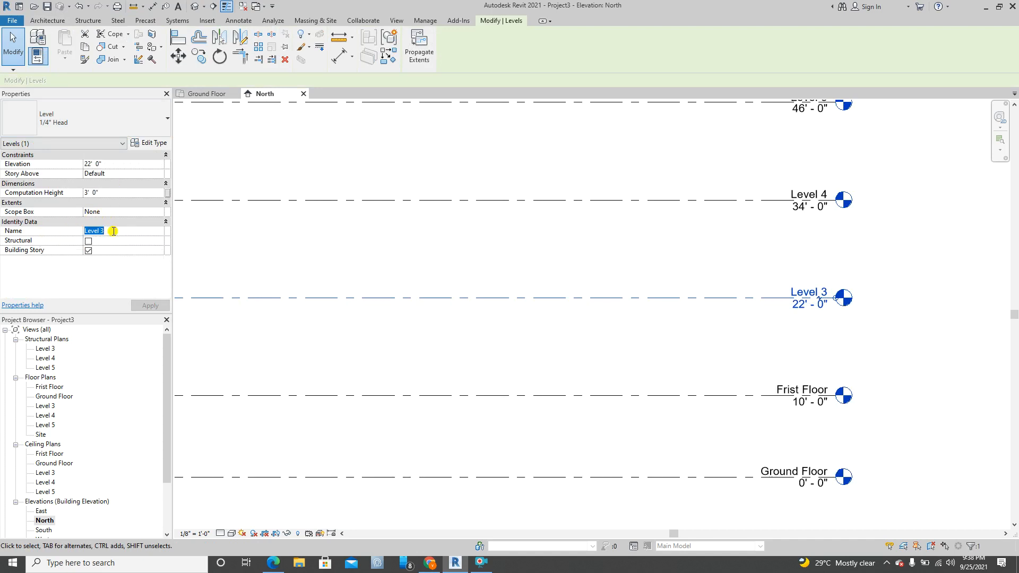
{"action": "type", "text": "Third Floor"}
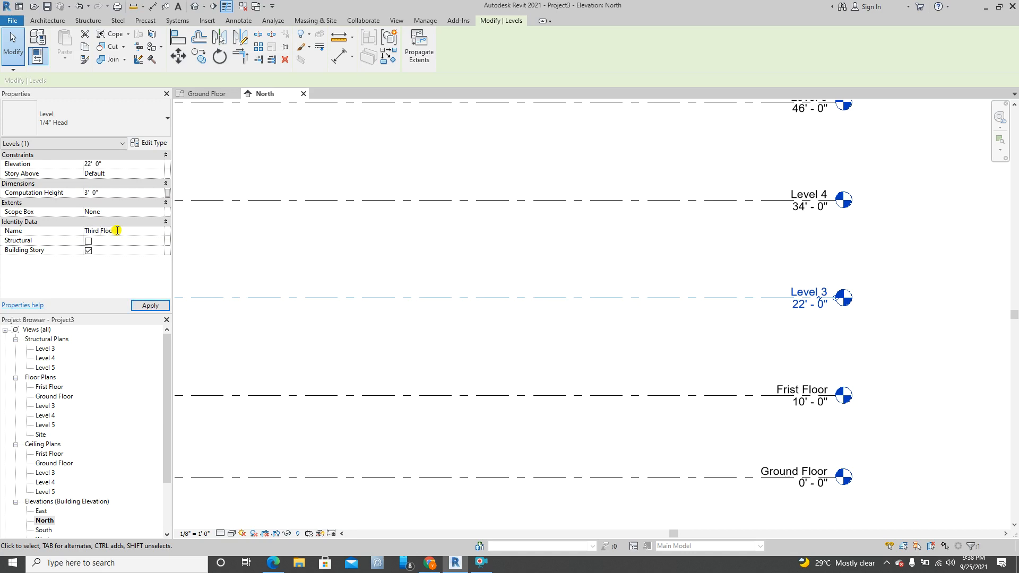
{"action": "mouse_move", "coordinate": [349, 264]}
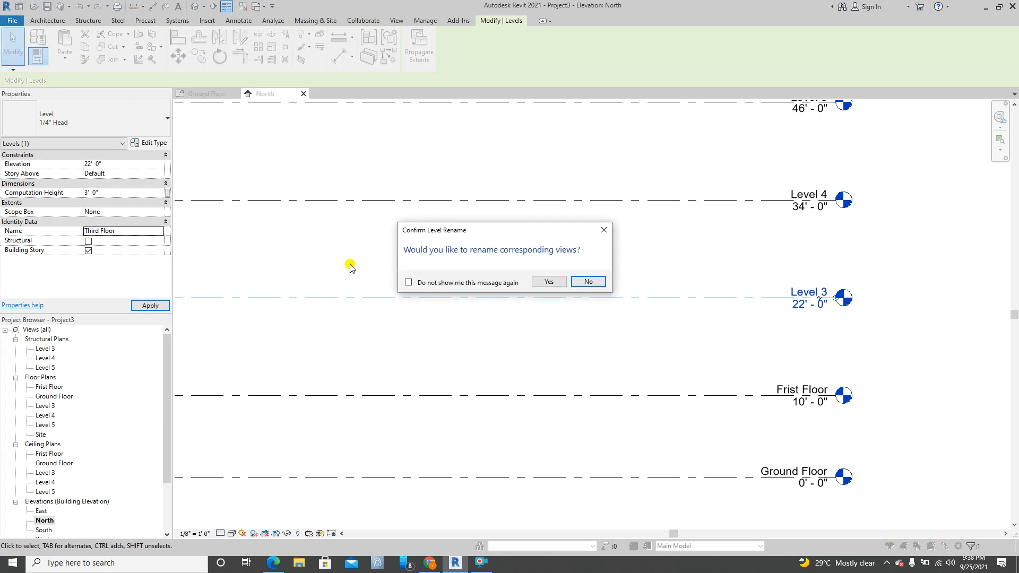
{"action": "left_click", "coordinate": [564, 286]}
{"action": "left_click", "coordinate": [484, 246]}
{"action": "scroll", "coordinate": [588, 271], "scroll_direction": "down", "scroll_amount": 2}
{"action": "middle_click_drag", "start_coordinate": [471, 268], "coordinate": [583, 250]}
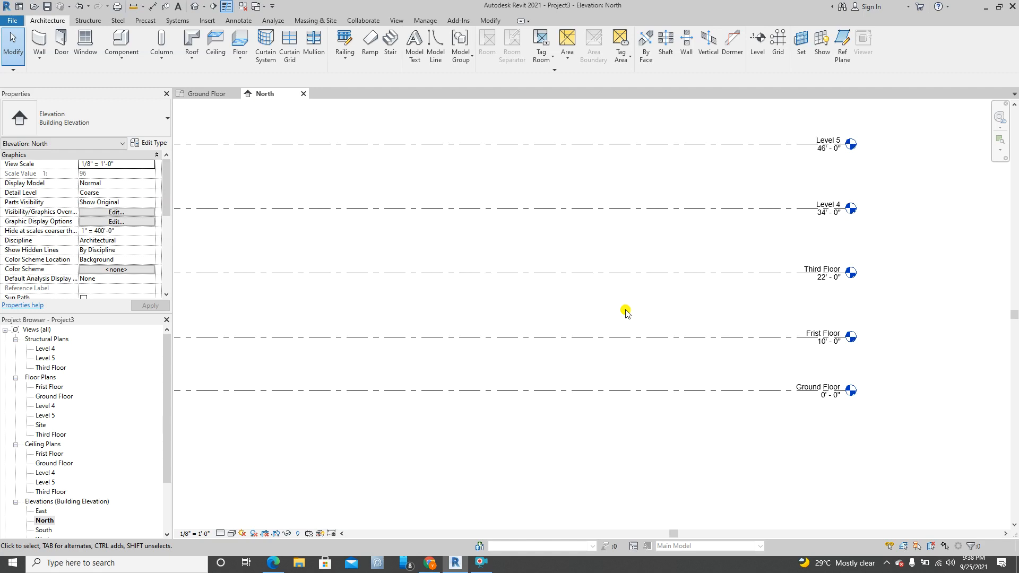
{"action": "scroll", "coordinate": [610, 325], "scroll_direction": "down", "scroll_amount": 3}
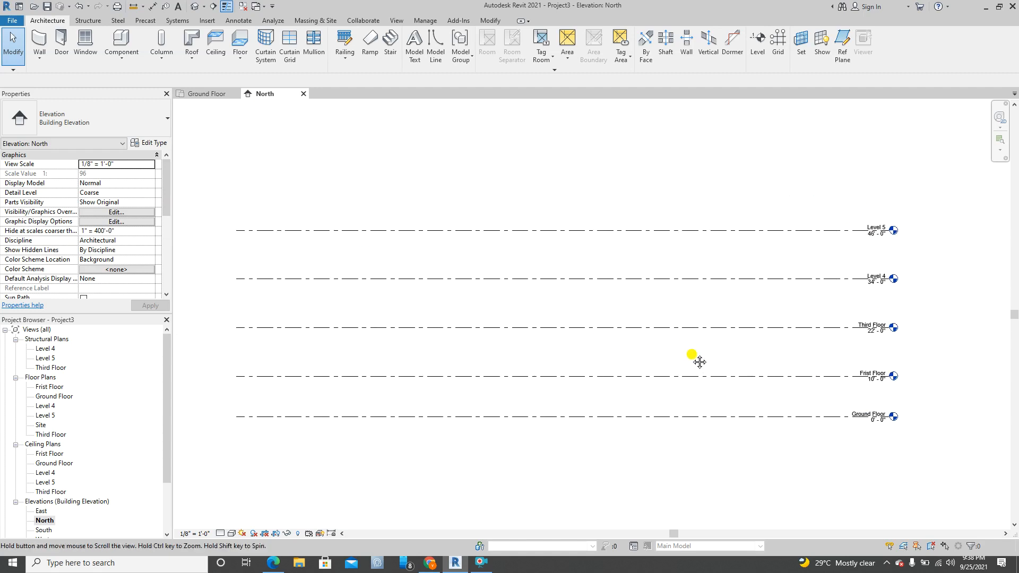
Step: Draw a new level 10' above Level 5 in the North elevation, aligning both ends with the existing levels
{"action": "middle_click_drag", "start_coordinate": [256, 208], "coordinate": [302, 234]}
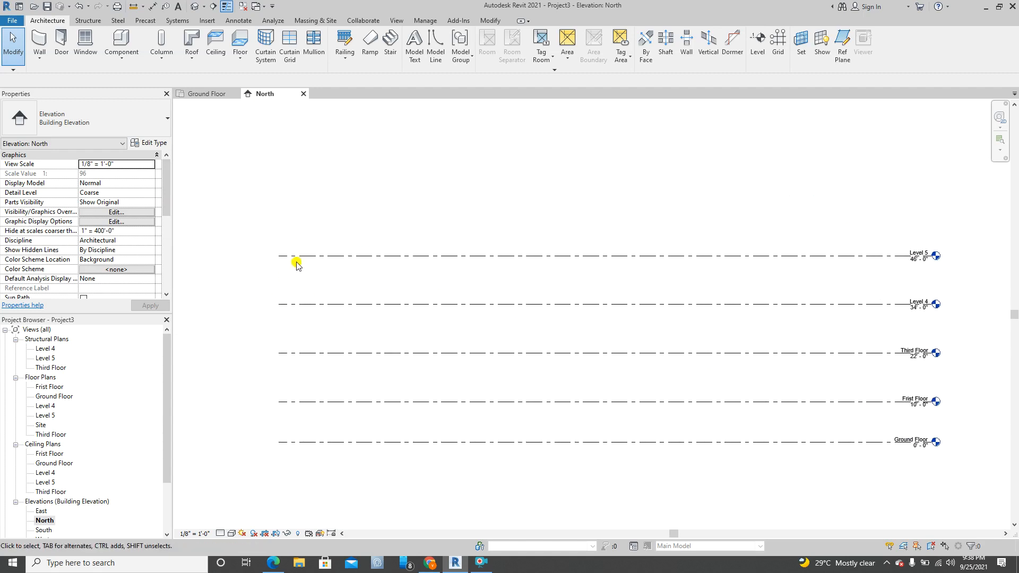
{"action": "left_click", "coordinate": [298, 260]}
{"action": "left_click", "coordinate": [298, 212]}
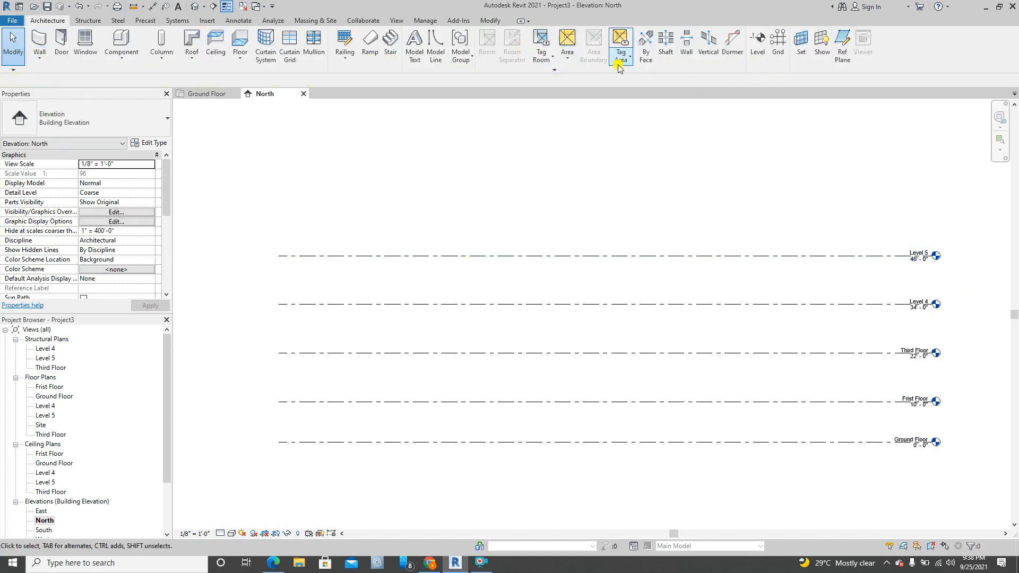
{"action": "left_click", "coordinate": [757, 43]}
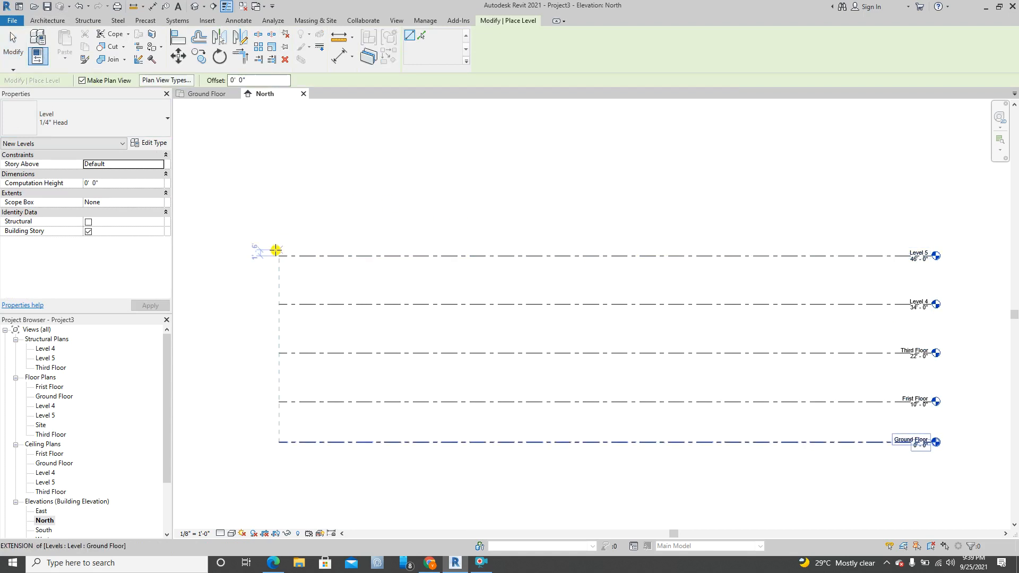
{"action": "left_click", "coordinate": [277, 215]}
{"action": "scroll", "coordinate": [277, 215], "scroll_direction": "down", "scroll_amount": 2}
{"action": "left_click", "coordinate": [651, 220]}
{"action": "scroll", "coordinate": [653, 221], "scroll_direction": "up", "scroll_amount": 4}
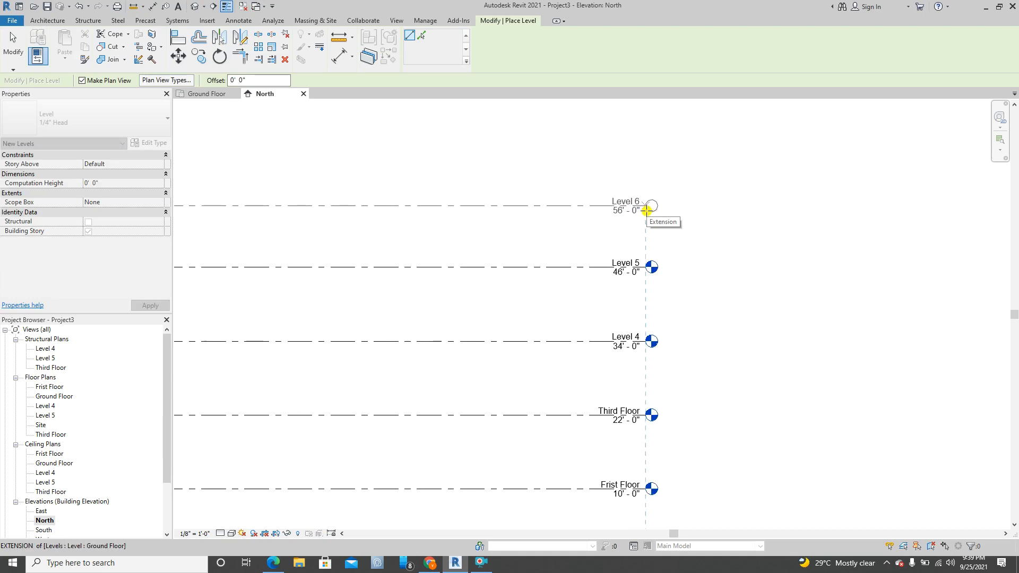
{"action": "left_click", "coordinate": [646, 210]}
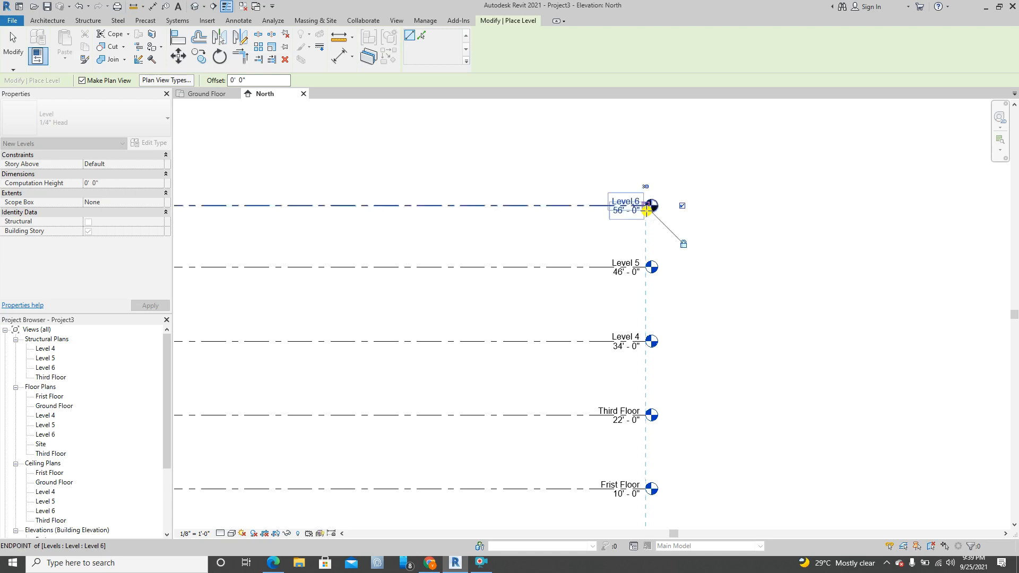
{"action": "left_click", "coordinate": [21, 50]}
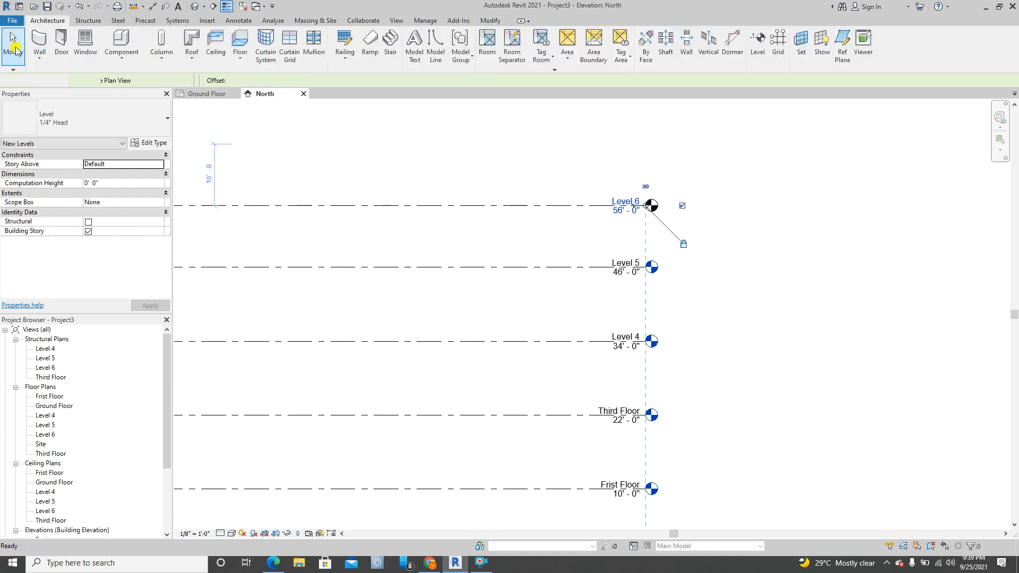
Step: Shorten the aligned level lines by moving the left end of Level 6 inward
{"action": "scroll", "coordinate": [542, 214], "scroll_direction": "up", "scroll_amount": 2}
{"action": "scroll", "coordinate": [545, 214], "scroll_direction": "down", "scroll_amount": 5}
{"action": "middle_click_drag", "start_coordinate": [494, 251], "coordinate": [684, 236]}
{"action": "scroll", "coordinate": [683, 236], "scroll_direction": "down", "scroll_amount": 1}
{"action": "middle_click_drag", "start_coordinate": [473, 235], "coordinate": [719, 236]}
{"action": "left_click", "coordinate": [466, 202]}
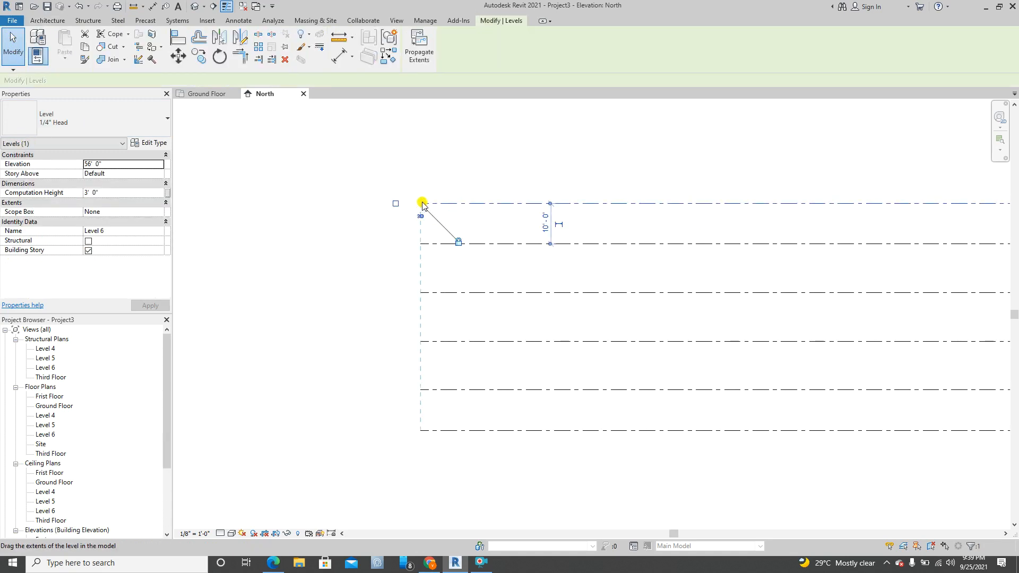
{"action": "left_click_drag", "start_coordinate": [422, 205], "coordinate": [454, 205]}
{"action": "left_click_drag", "start_coordinate": [396, 196], "coordinate": [455, 200]}
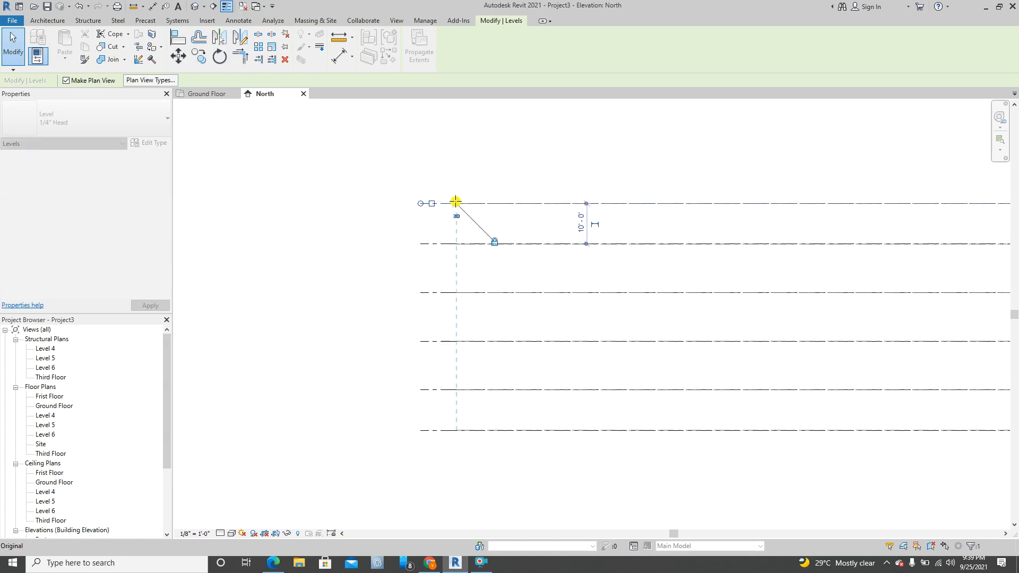
{"action": "left_click", "coordinate": [24, 64]}
Step: Examine the level lines and the names and elevations at their heads in the North elevation
{"action": "scroll", "coordinate": [484, 250], "scroll_direction": "down", "scroll_amount": 5}
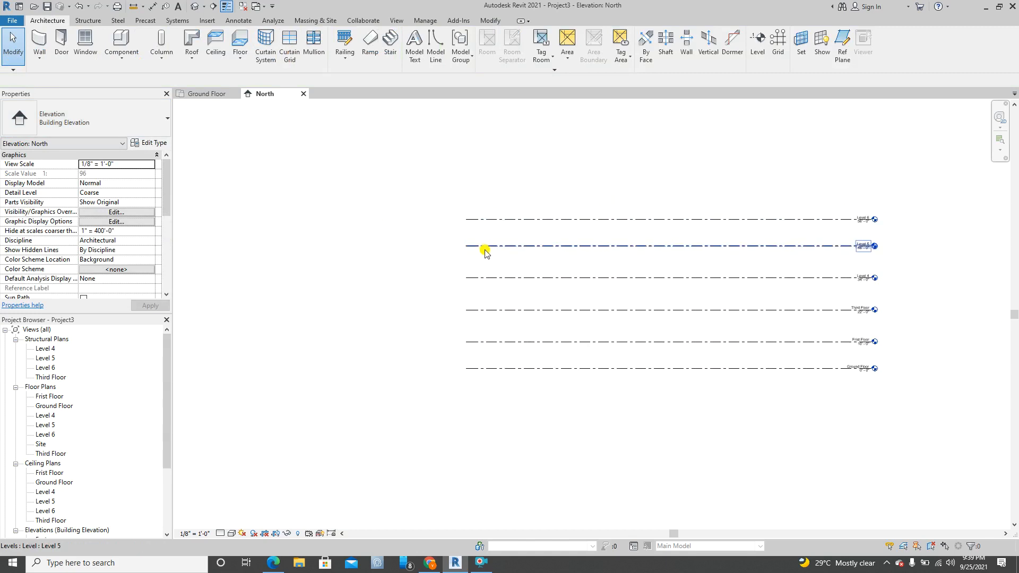
{"action": "scroll", "coordinate": [540, 266], "scroll_direction": "up", "scroll_amount": 5}
{"action": "scroll", "coordinate": [633, 199], "scroll_direction": "up", "scroll_amount": 2}
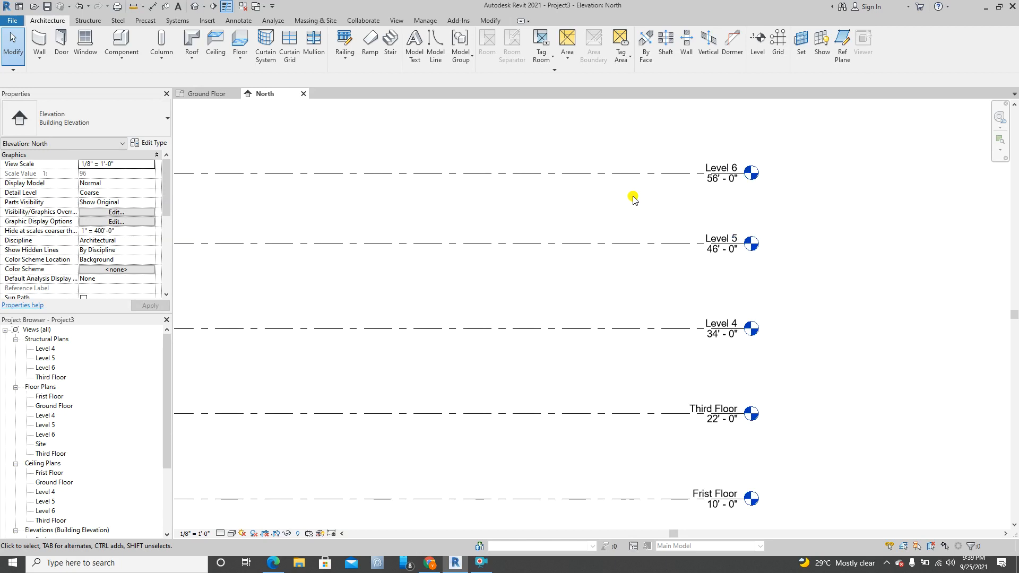
{"action": "scroll", "coordinate": [686, 195], "scroll_direction": "down", "scroll_amount": 5}
{"action": "middle_click_drag", "start_coordinate": [662, 223], "coordinate": [752, 277]}
{"action": "scroll", "coordinate": [726, 233], "scroll_direction": "up", "scroll_amount": 4}
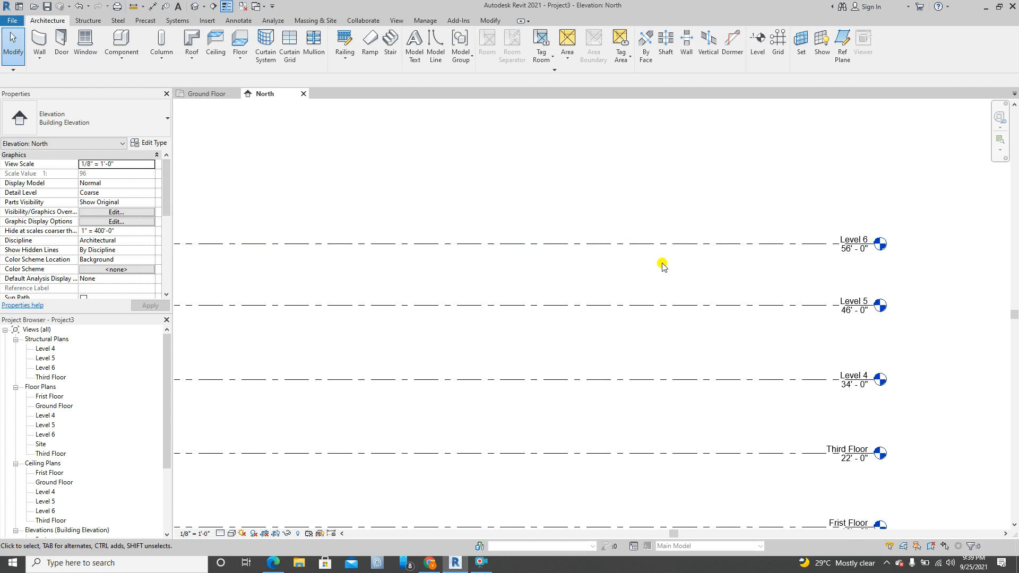
{"action": "scroll", "coordinate": [621, 249], "scroll_direction": "down", "scroll_amount": 2}
{"action": "middle_click_drag", "start_coordinate": [605, 289], "coordinate": [720, 251]}
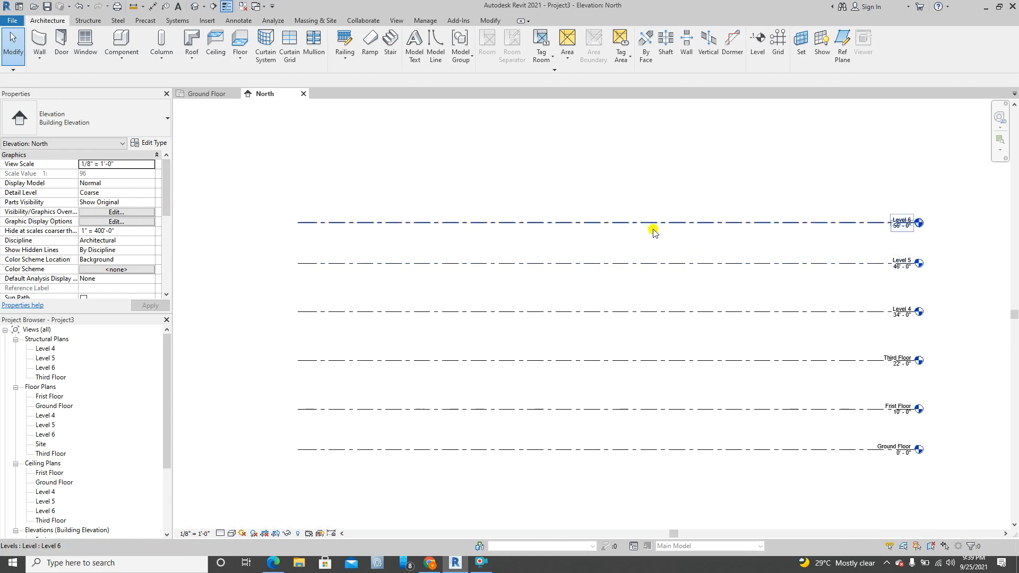
{"action": "middle_click_drag", "start_coordinate": [531, 236], "coordinate": [572, 239]}
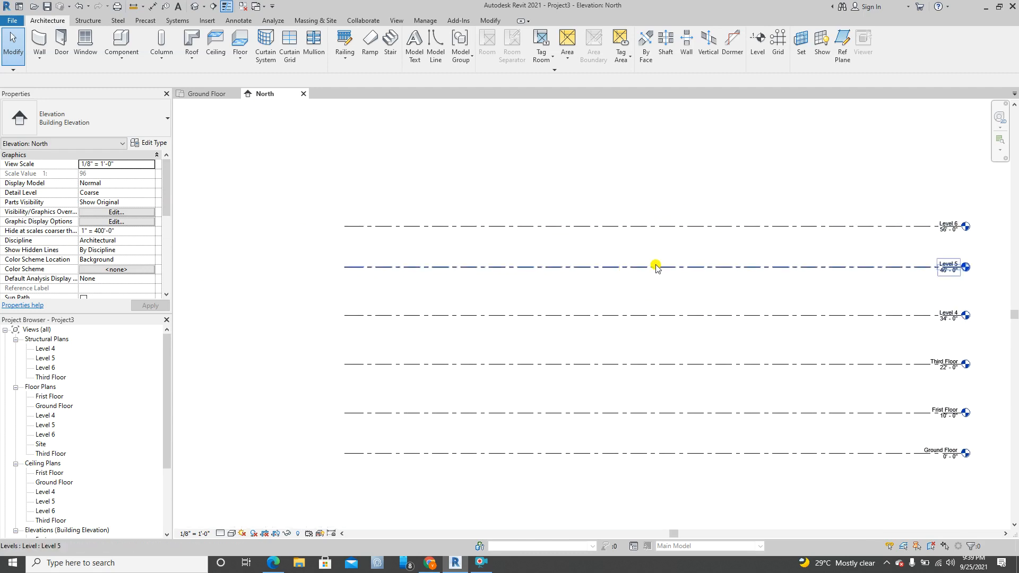
{"action": "middle_click_drag", "start_coordinate": [653, 235], "coordinate": [604, 239]}
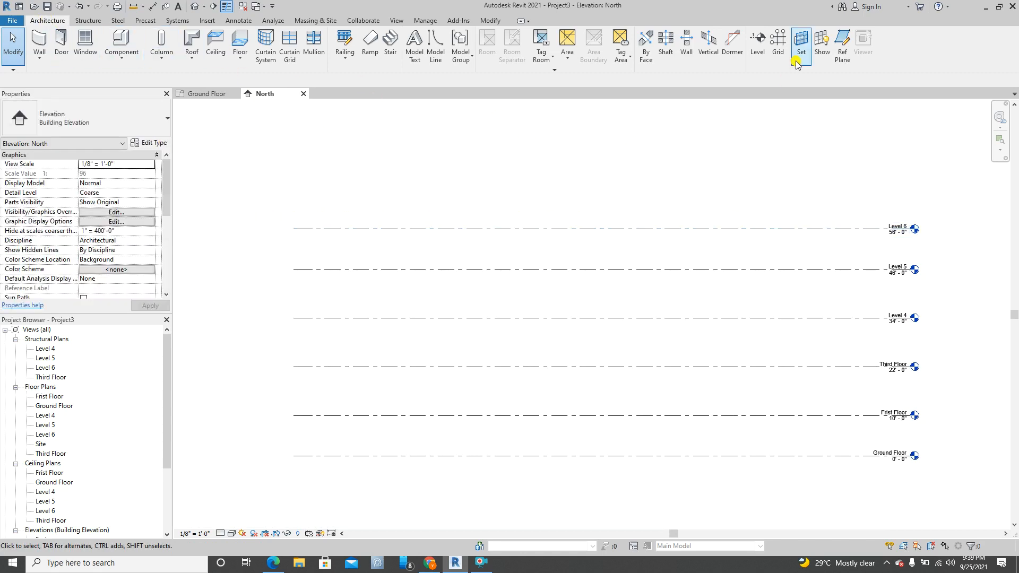
Step: Create a level with a plan view 12' above Level 6 by picking the Level 6 line with an offset
{"action": "left_click", "coordinate": [757, 43]}
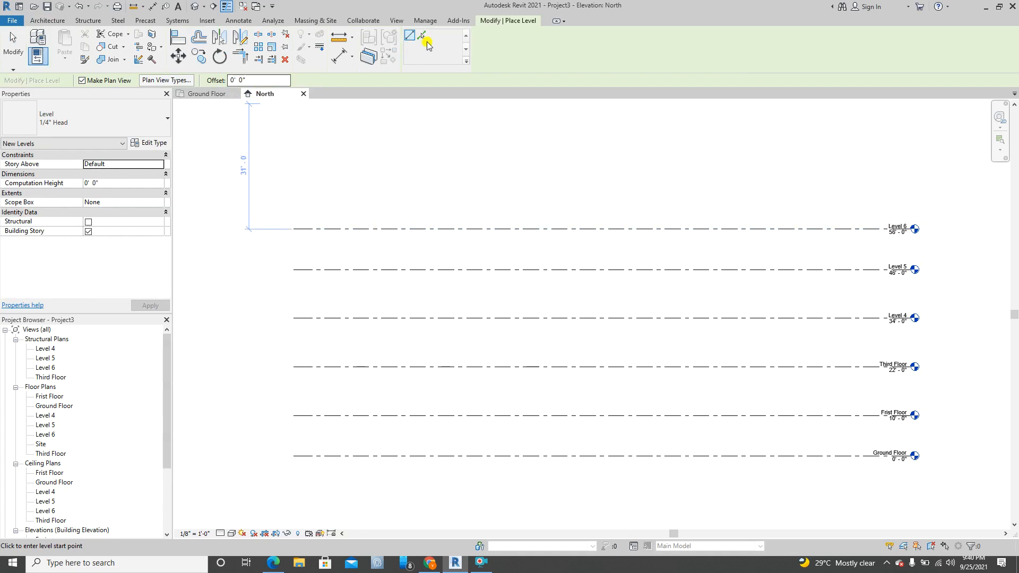
{"action": "left_click", "coordinate": [420, 37]}
{"action": "left_click", "coordinate": [255, 80]}
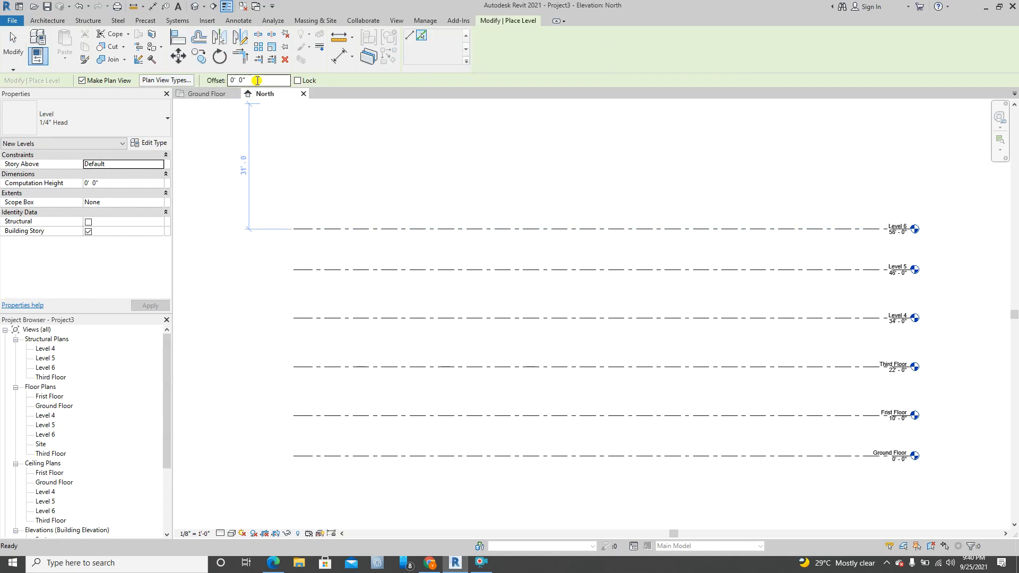
{"action": "type", "text": "12"}
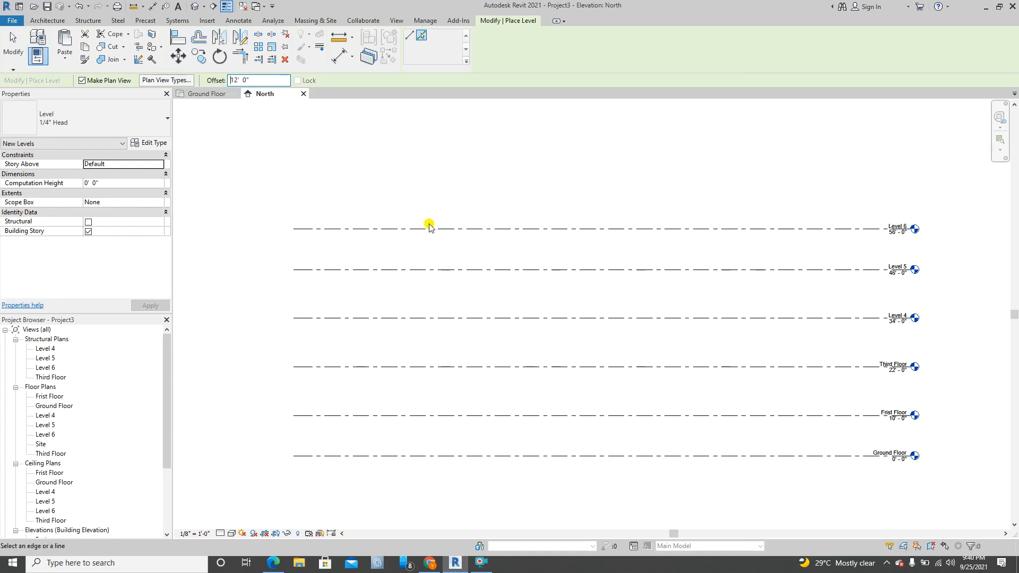
{"action": "left_click", "coordinate": [429, 228]}
{"action": "scroll", "coordinate": [374, 206], "scroll_direction": "down", "scroll_amount": 2}
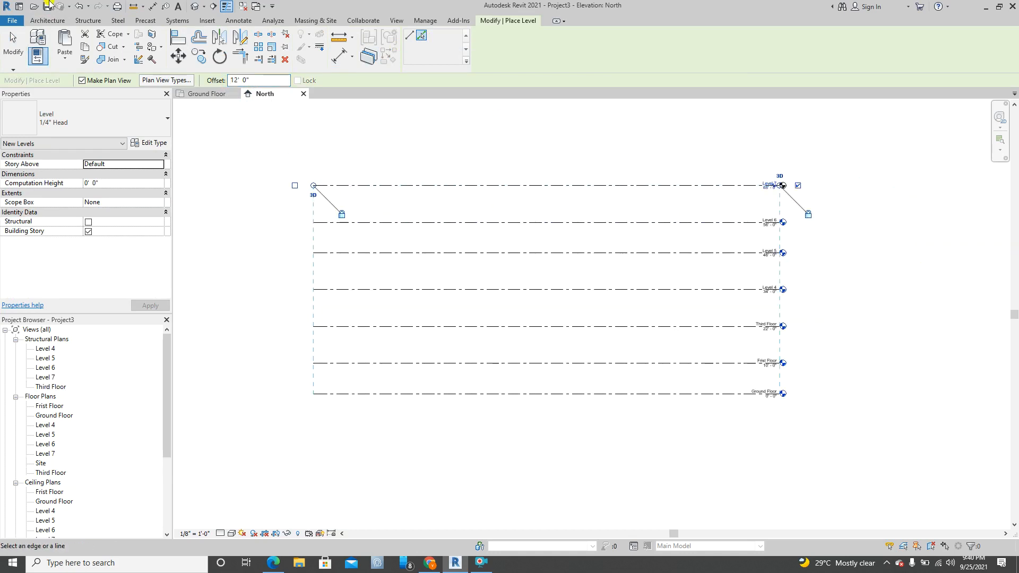
{"action": "left_click", "coordinate": [14, 45]}
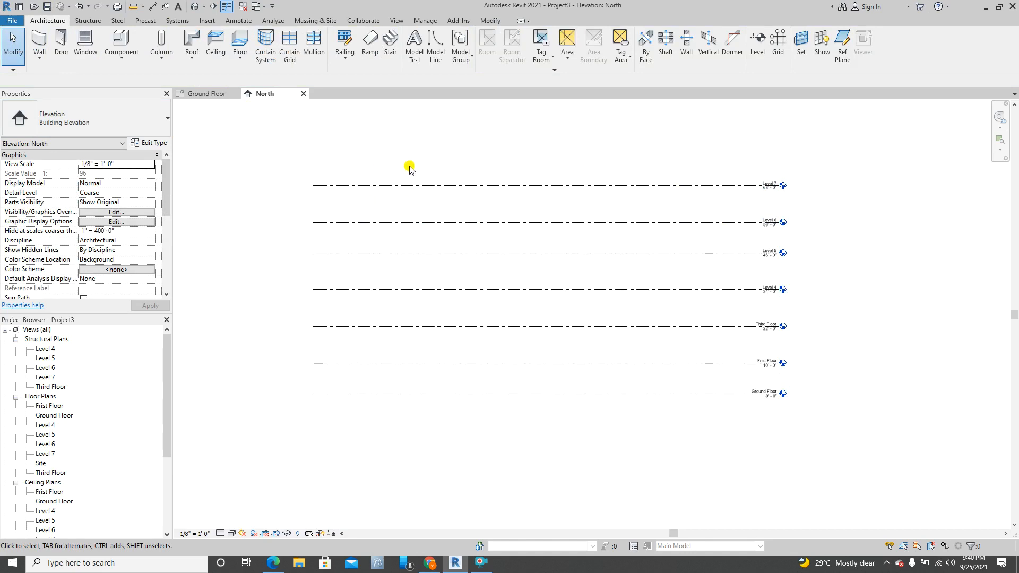
{"action": "scroll", "coordinate": [731, 154], "scroll_direction": "up", "scroll_amount": 4}
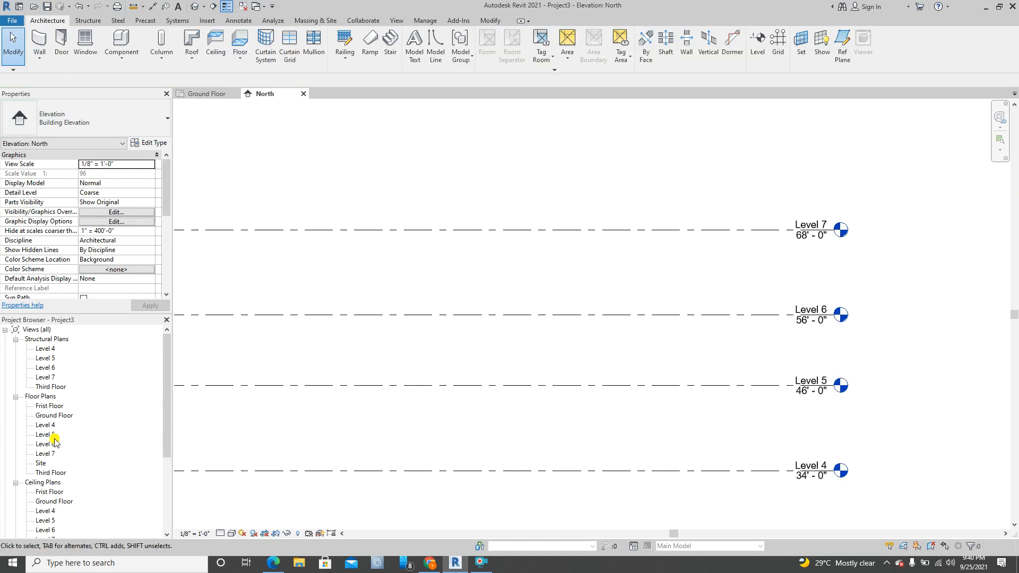
{"action": "scroll", "coordinate": [54, 440], "scroll_direction": "down", "scroll_amount": 1}
{"action": "scroll", "coordinate": [466, 329], "scroll_direction": "down", "scroll_amount": 4}
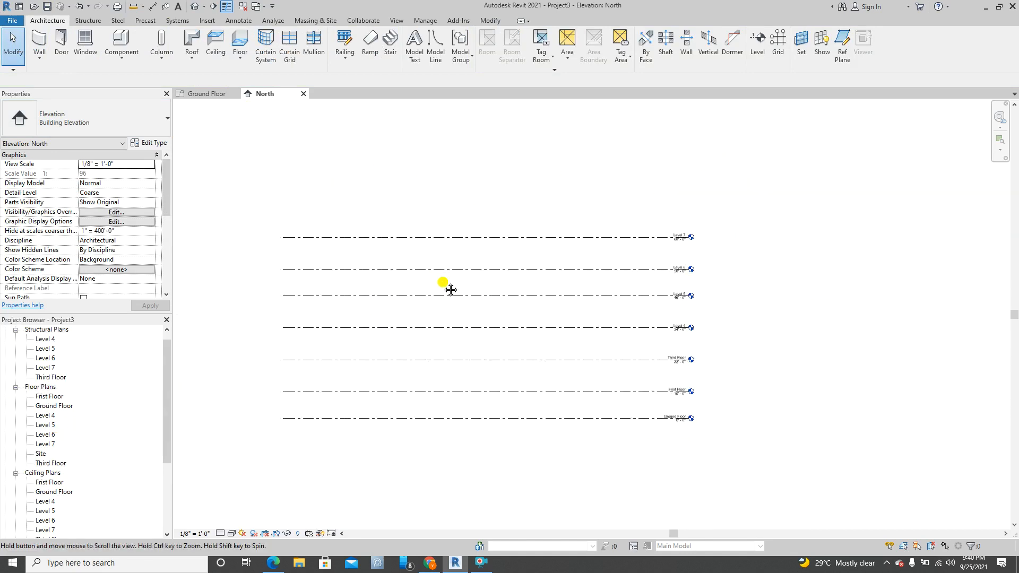
{"action": "scroll", "coordinate": [445, 284], "scroll_direction": "up", "scroll_amount": 1}
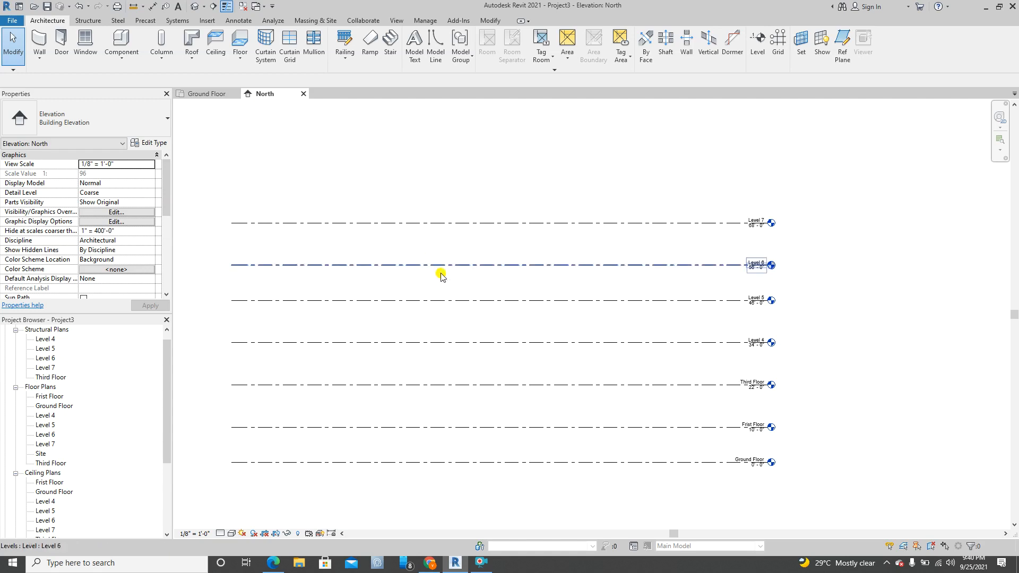
Step: Create a level without a plan view by picking the Level 7 line with a 5' offset above it
{"action": "scroll", "coordinate": [404, 238], "scroll_direction": "down", "scroll_amount": 2}
{"action": "middle_click_drag", "start_coordinate": [405, 239], "coordinate": [372, 265]}
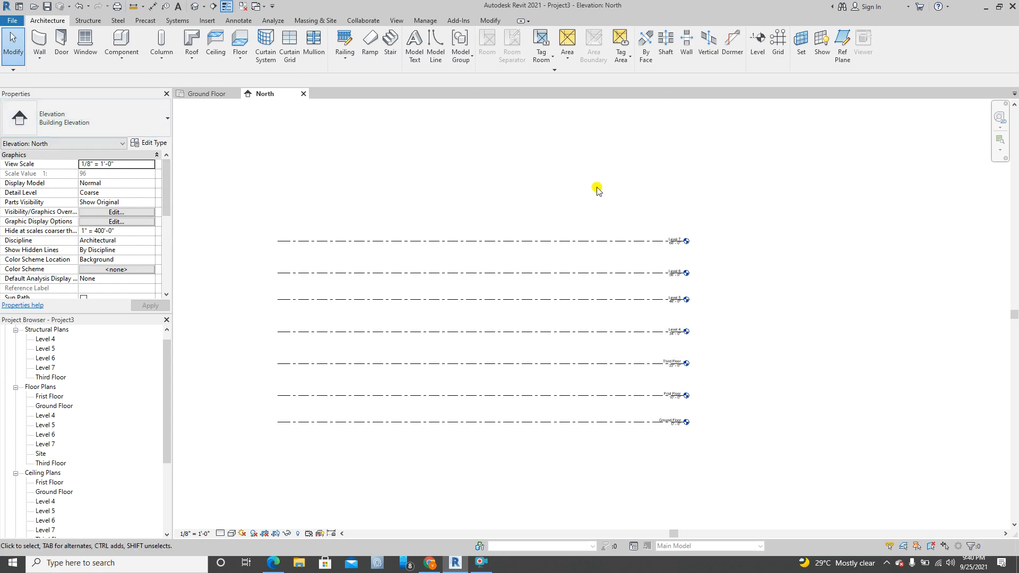
{"action": "left_click", "coordinate": [756, 46]}
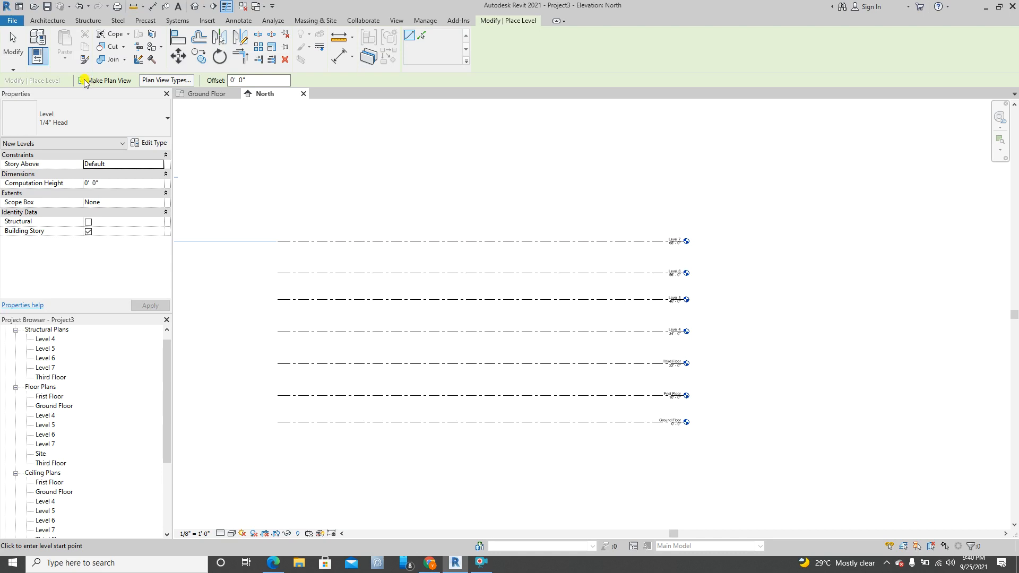
{"action": "left_click", "coordinate": [83, 82]}
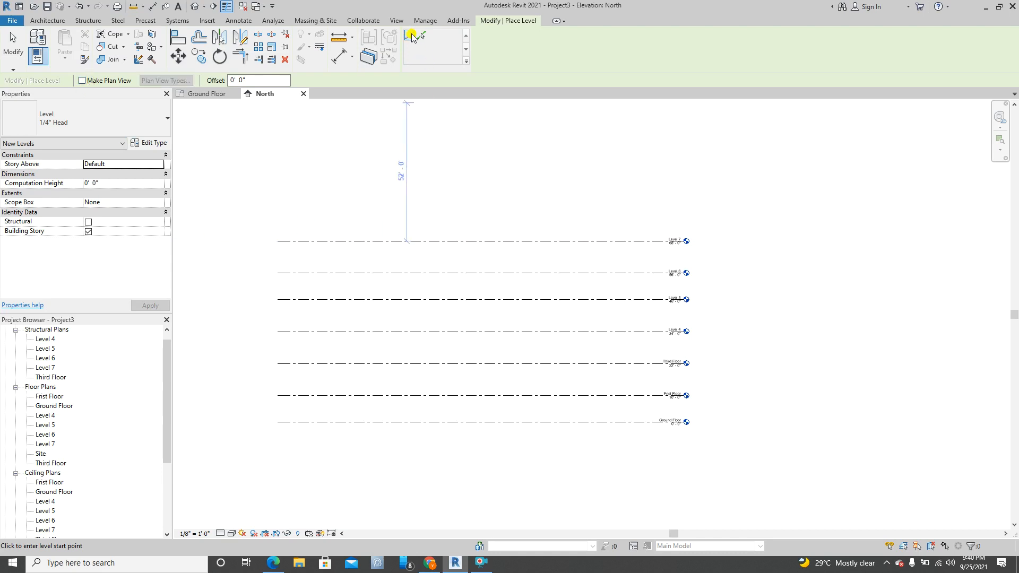
{"action": "left_click", "coordinate": [421, 35]}
{"action": "left_click", "coordinate": [229, 80]}
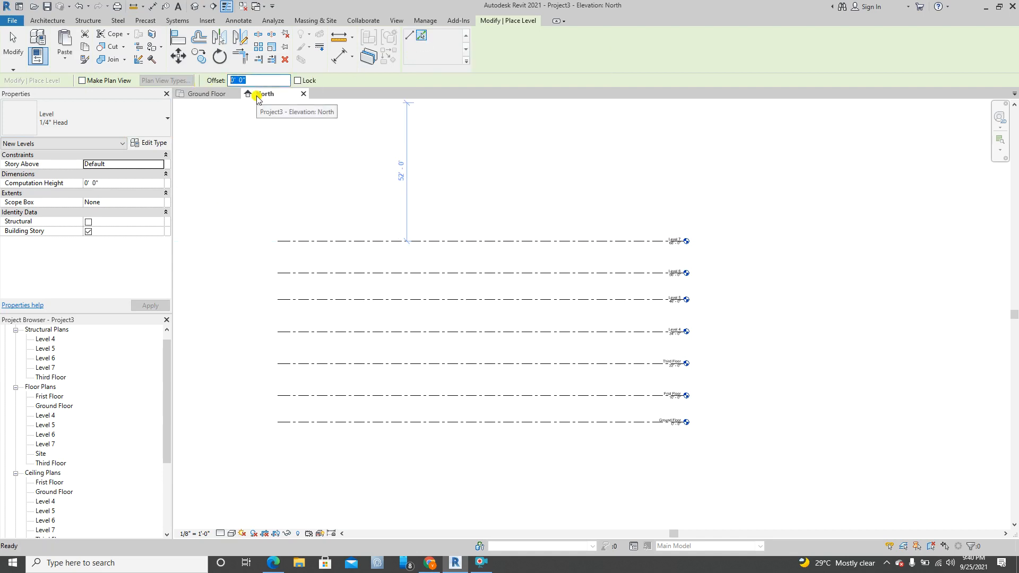
{"action": "type", "text": "5"}
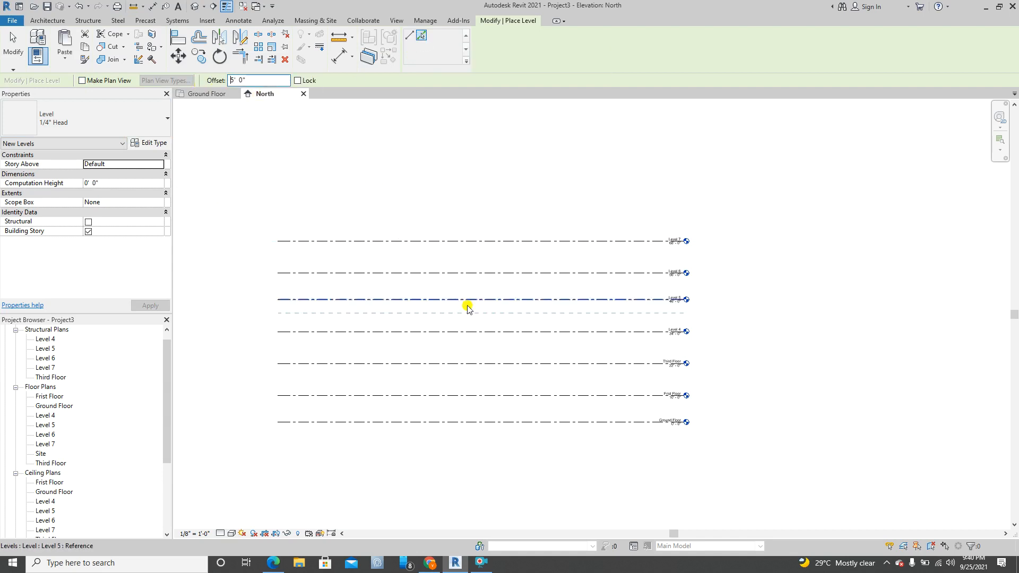
{"action": "left_click", "coordinate": [357, 241]}
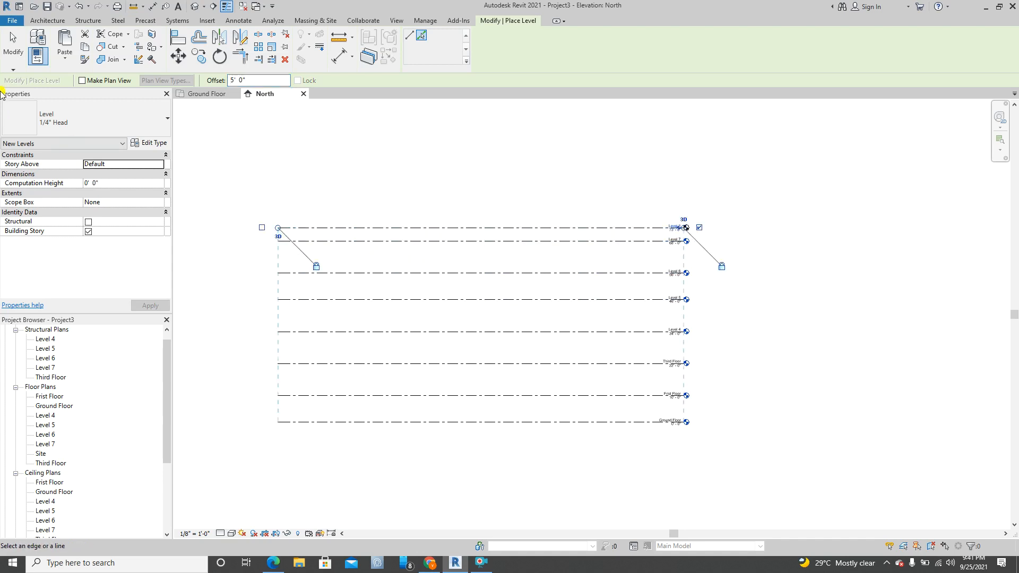
{"action": "left_click", "coordinate": [15, 56]}
Step: Examine the head of Level 8 and compare it with those of the levels below
{"action": "scroll", "coordinate": [672, 223], "scroll_direction": "up", "scroll_amount": 5}
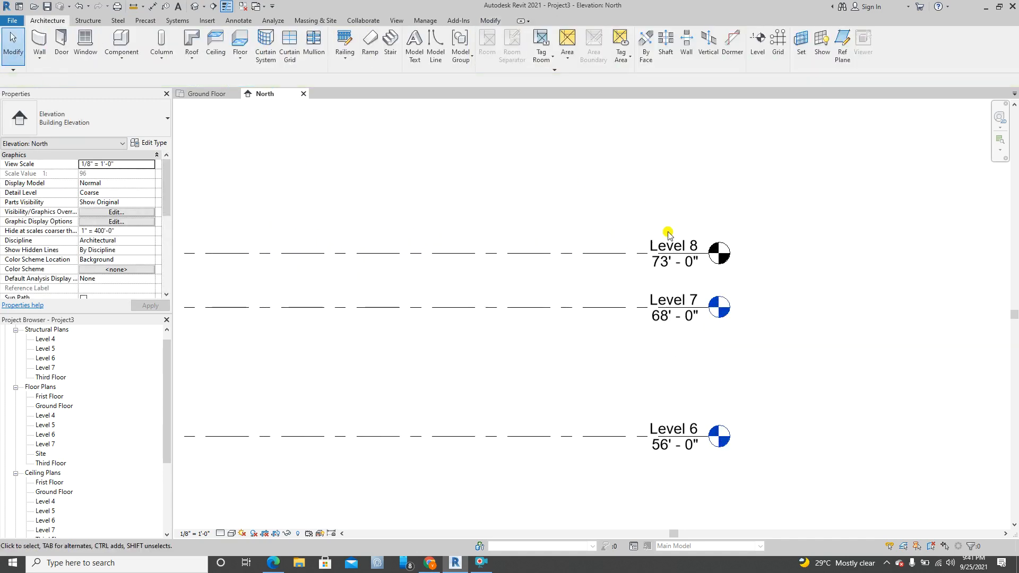
{"action": "scroll", "coordinate": [595, 285], "scroll_direction": "down", "scroll_amount": 4}
{"action": "middle_click_drag", "start_coordinate": [484, 291], "coordinate": [545, 281]}
{"action": "mouse_move", "coordinate": [478, 230]}
{"action": "middle_mouse_down"}
{"action": "mouse_move", "coordinate": [382, 255]}
{"action": "mouse_move", "coordinate": [474, 239]}
{"action": "middle_mouse_up"}
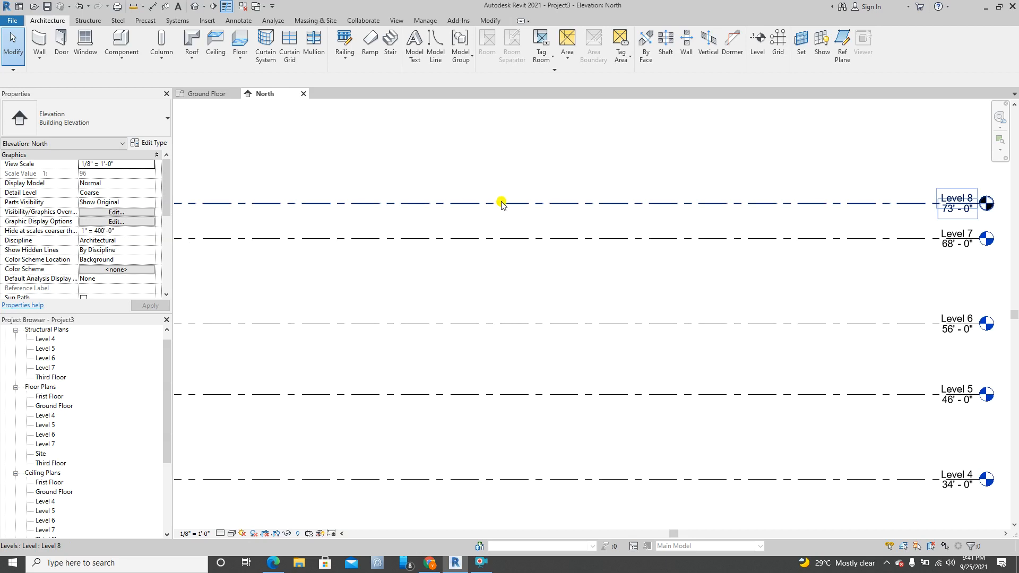
{"action": "scroll", "coordinate": [576, 208], "scroll_direction": "down", "scroll_amount": 2}
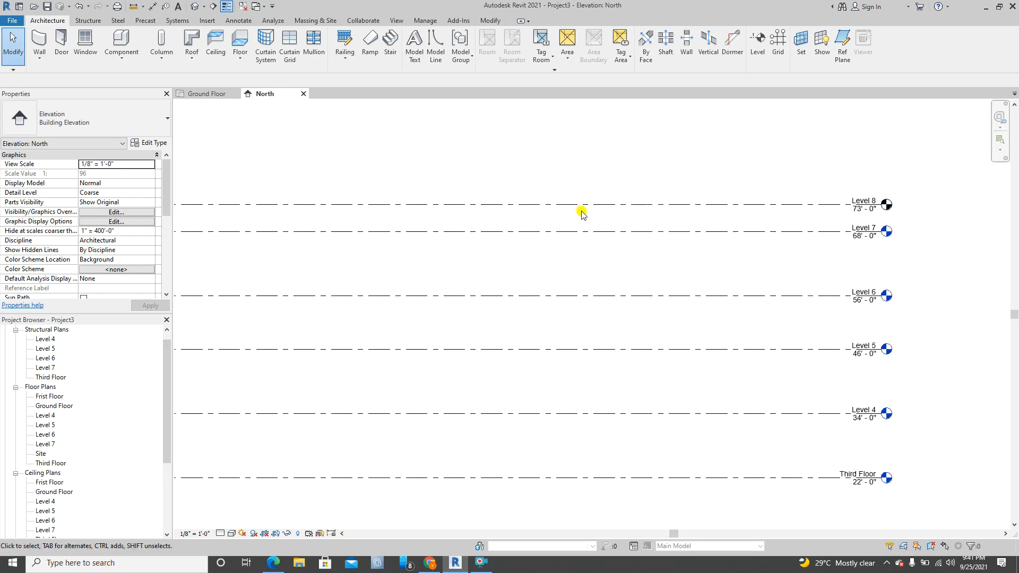
{"action": "middle_click_drag", "start_coordinate": [819, 229], "coordinate": [766, 254]}
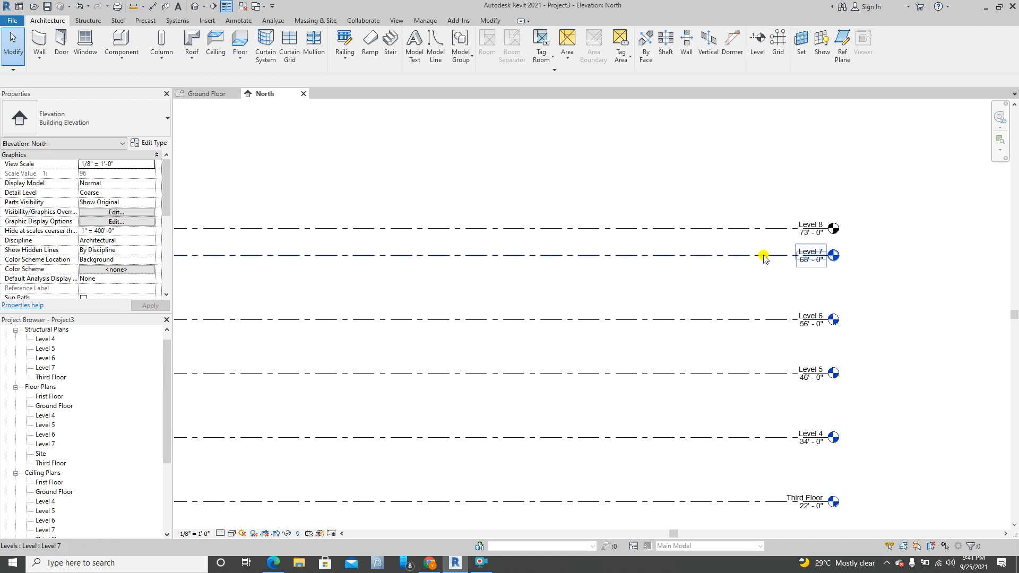
{"action": "middle_click_drag", "start_coordinate": [496, 247], "coordinate": [593, 224]}
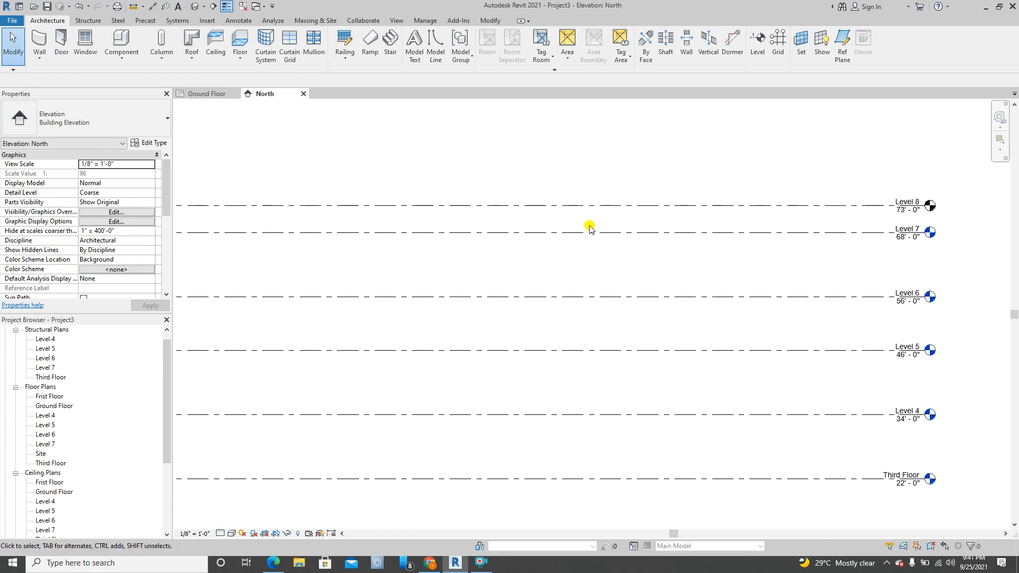
{"action": "middle_click_drag", "start_coordinate": [610, 338], "coordinate": [604, 254]}
{"action": "middle_click_drag", "start_coordinate": [661, 371], "coordinate": [626, 380]}
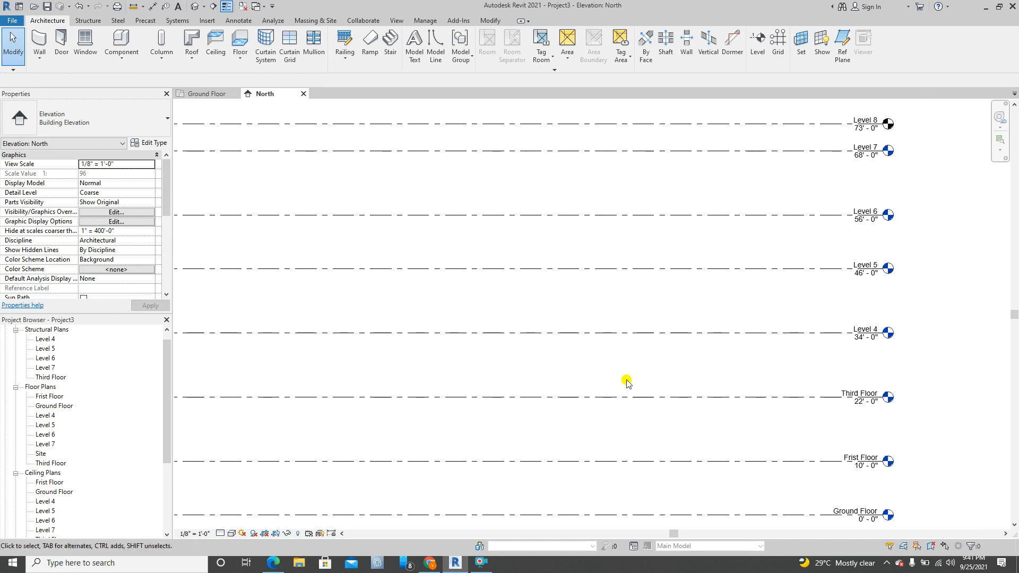
{"action": "middle_click_drag", "start_coordinate": [670, 291], "coordinate": [675, 382]}
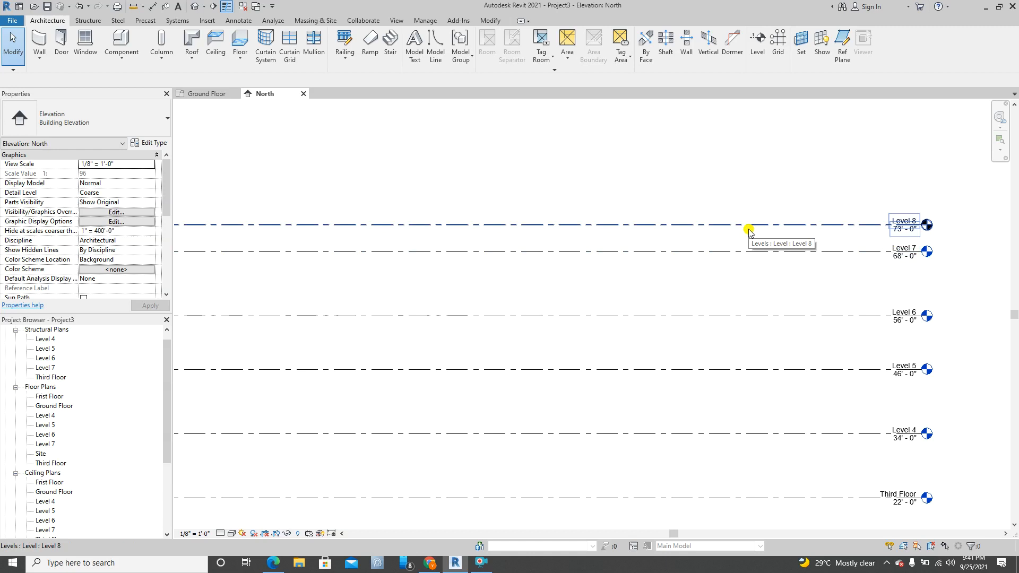
Step: Create a floor plan view for Level 8, keeping the option not to duplicate existing views
{"action": "middle_click_drag", "start_coordinate": [703, 284], "coordinate": [607, 311]}
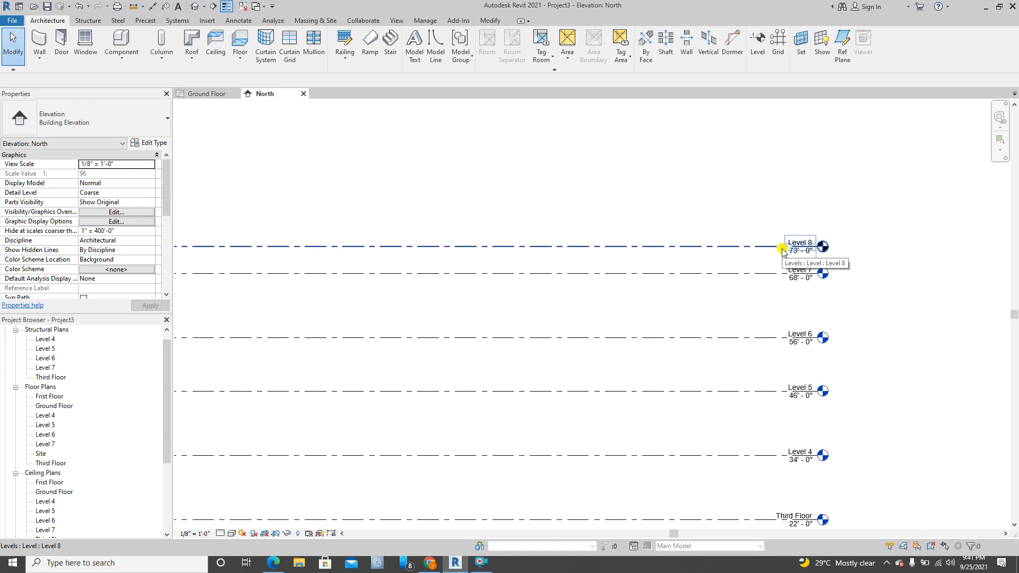
{"action": "left_click", "coordinate": [180, 391]}
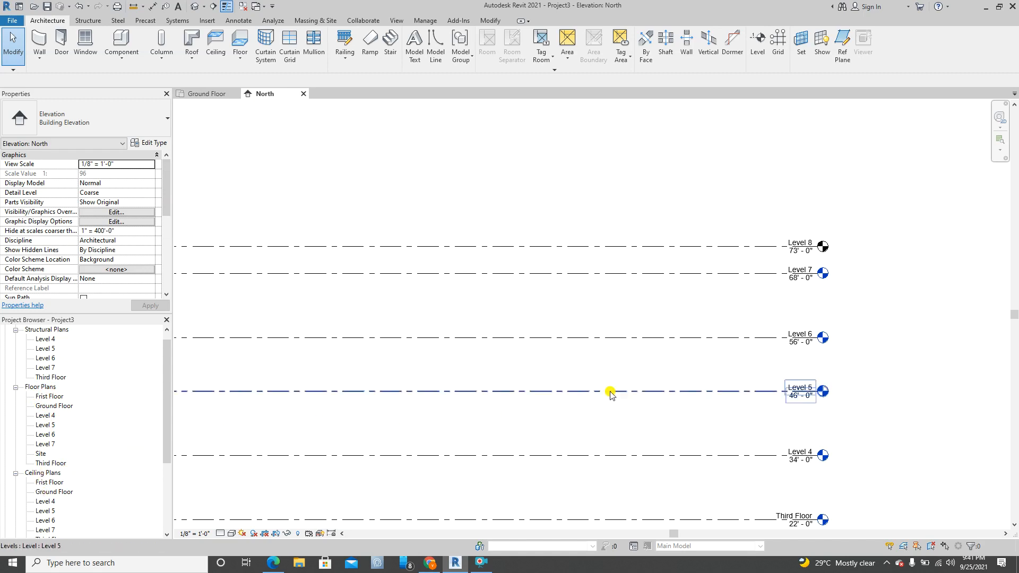
{"action": "scroll", "coordinate": [610, 392], "scroll_direction": "down", "scroll_amount": 1}
{"action": "middle_click_drag", "start_coordinate": [432, 392], "coordinate": [505, 390]}
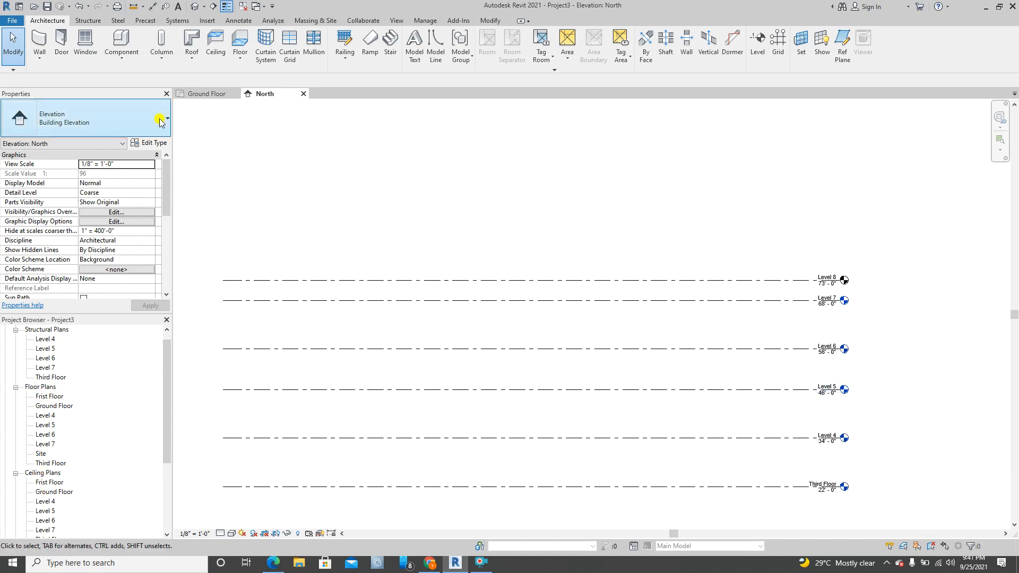
{"action": "left_click", "coordinate": [401, 21]}
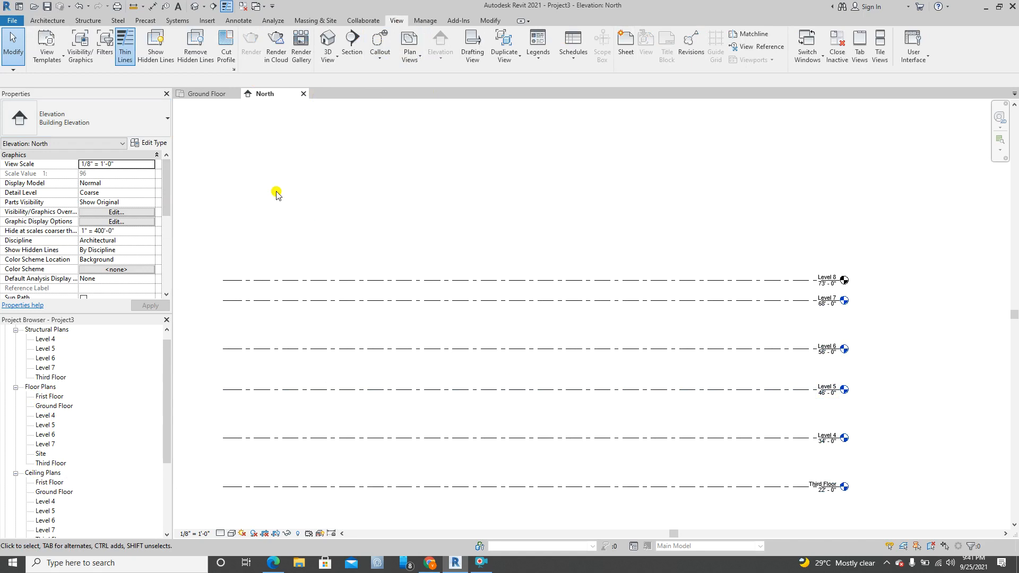
{"action": "left_click", "coordinate": [417, 58]}
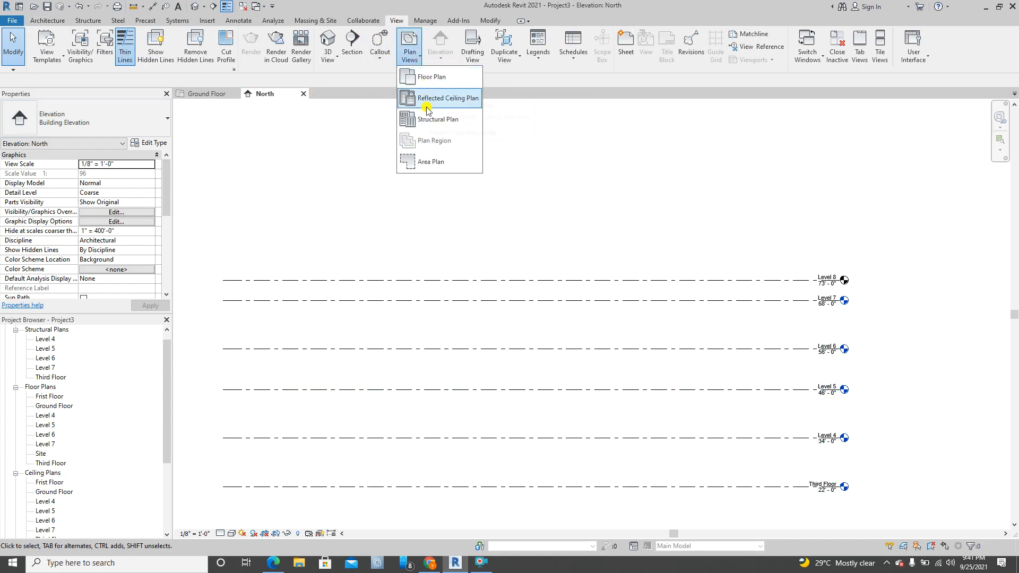
{"action": "left_click", "coordinate": [433, 78]}
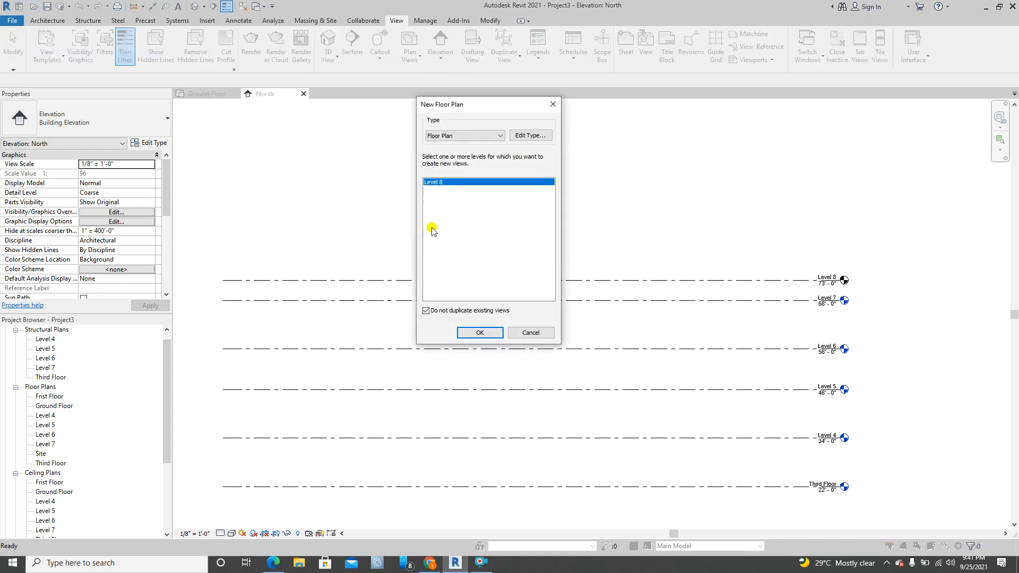
{"action": "left_click", "coordinate": [479, 334]}
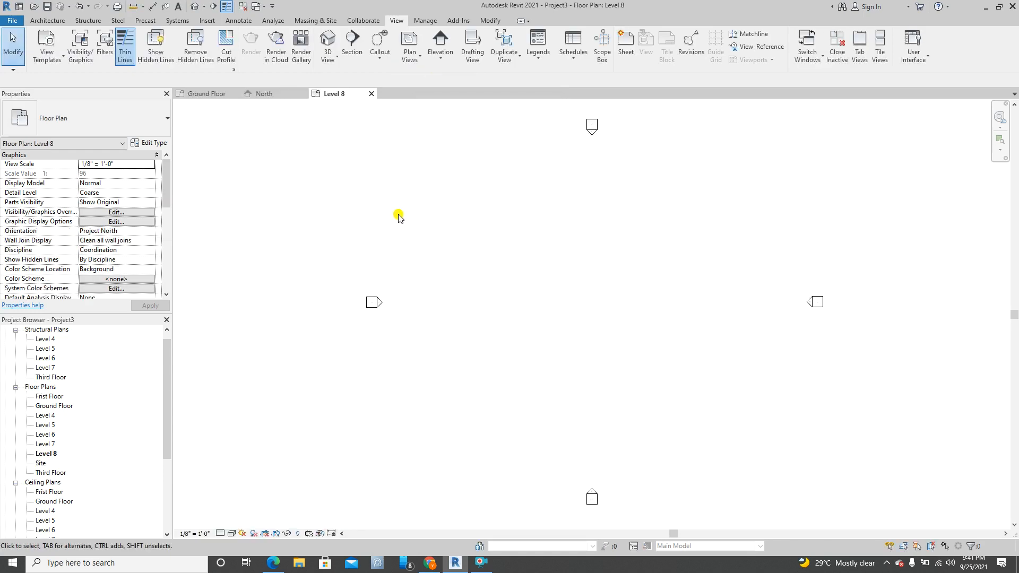
Step: Create a reflected ceiling plan view for Level 8 and check the entries among the project's plan views
{"action": "left_click", "coordinate": [214, 94]}
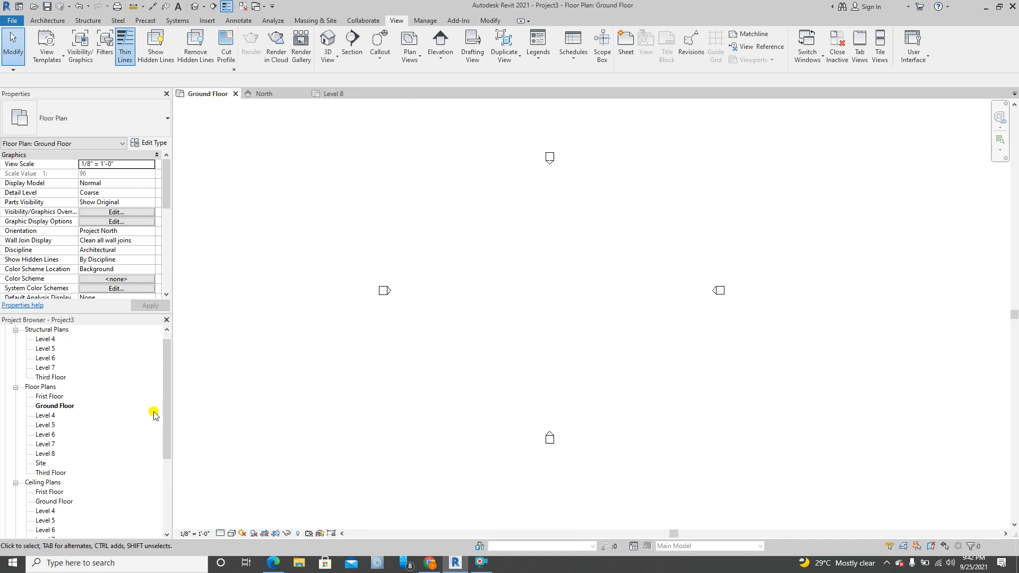
{"action": "scroll", "coordinate": [65, 368], "scroll_direction": "up", "scroll_amount": 1}
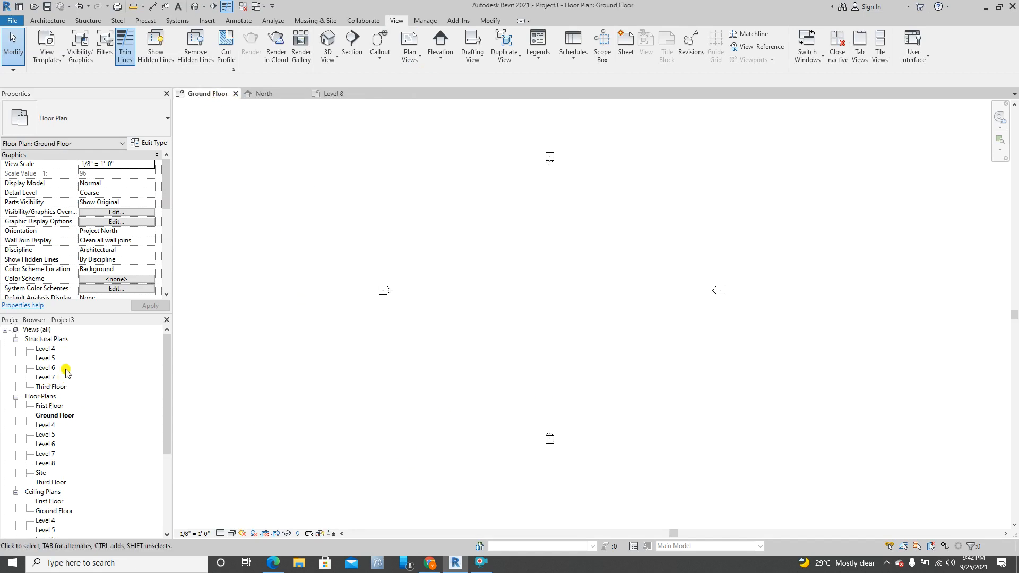
{"action": "scroll", "coordinate": [65, 449], "scroll_direction": "down", "scroll_amount": 2}
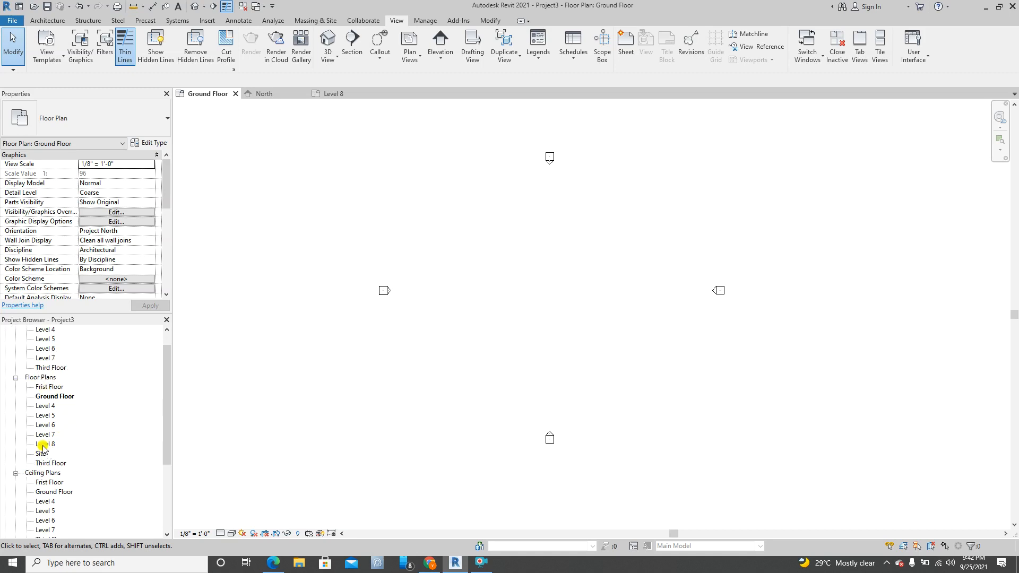
{"action": "scroll", "coordinate": [44, 448], "scroll_direction": "down", "scroll_amount": 1}
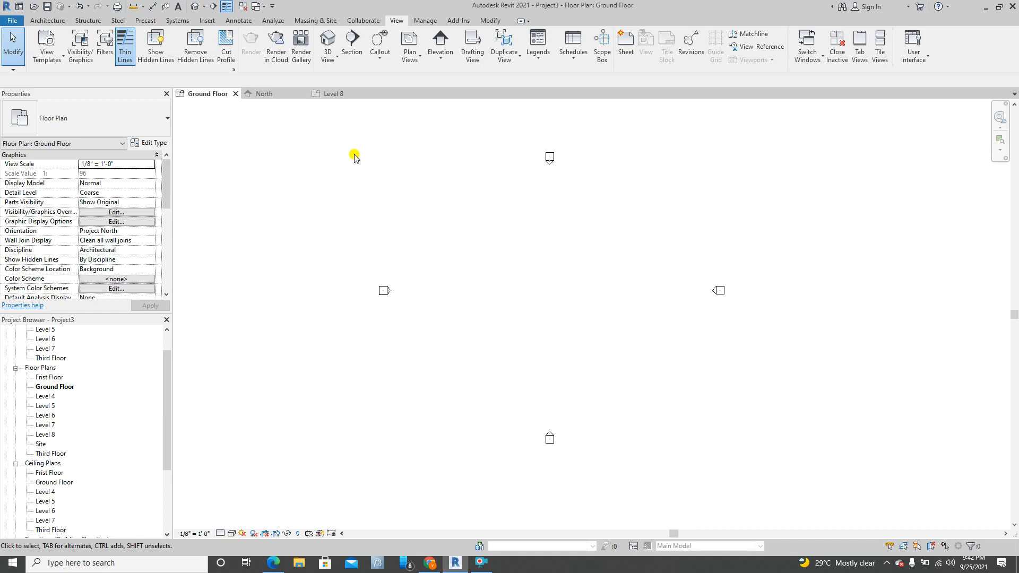
{"action": "left_click", "coordinate": [417, 60]}
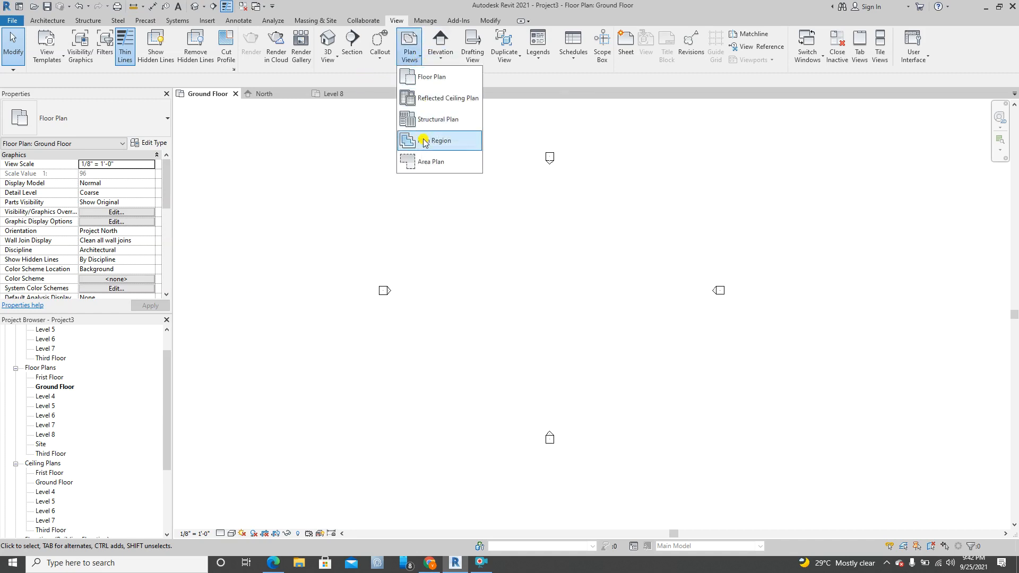
{"action": "left_click", "coordinate": [433, 99]}
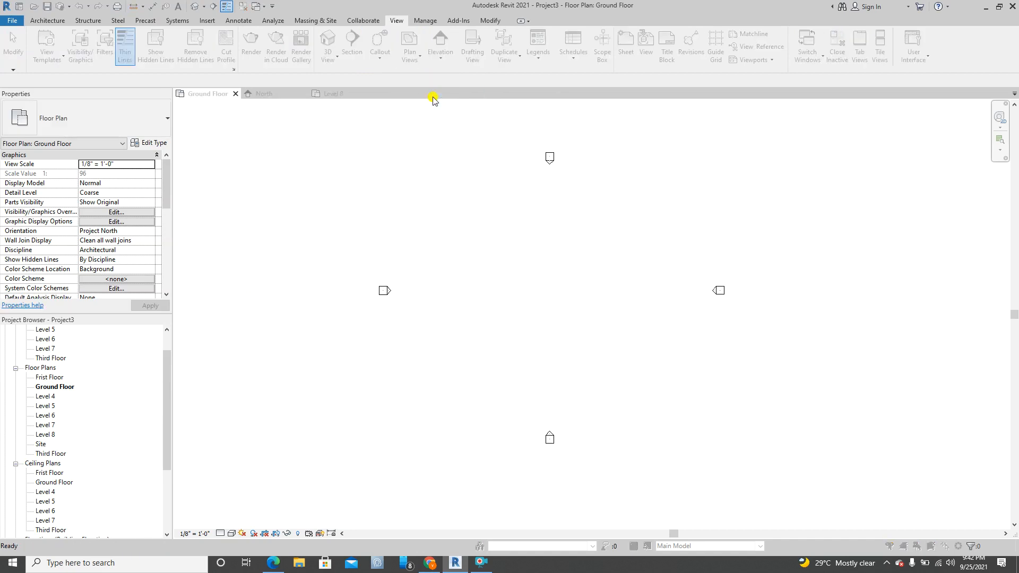
{"action": "left_click", "coordinate": [479, 328]}
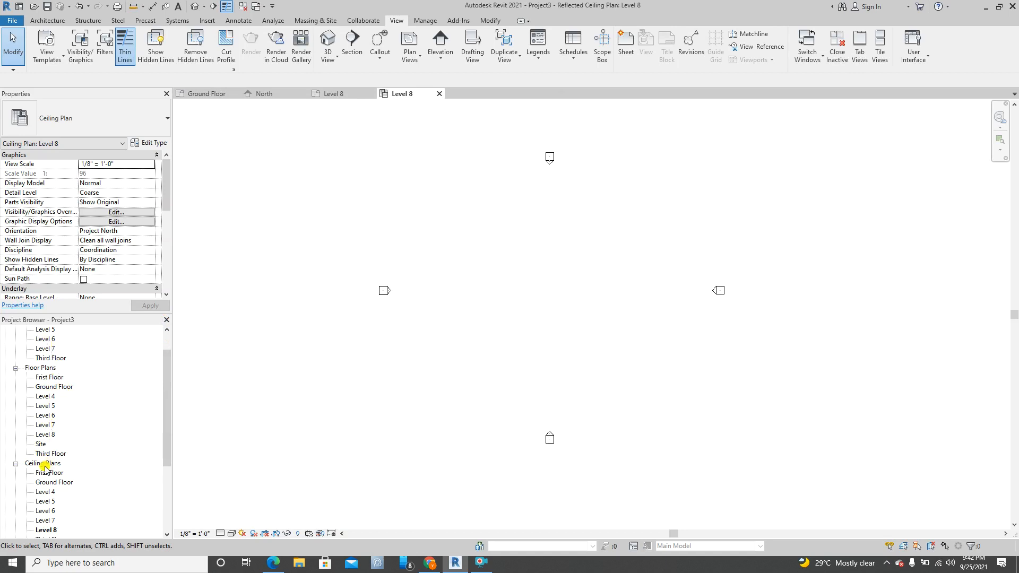
{"action": "scroll", "coordinate": [52, 489], "scroll_direction": "down", "scroll_amount": 2}
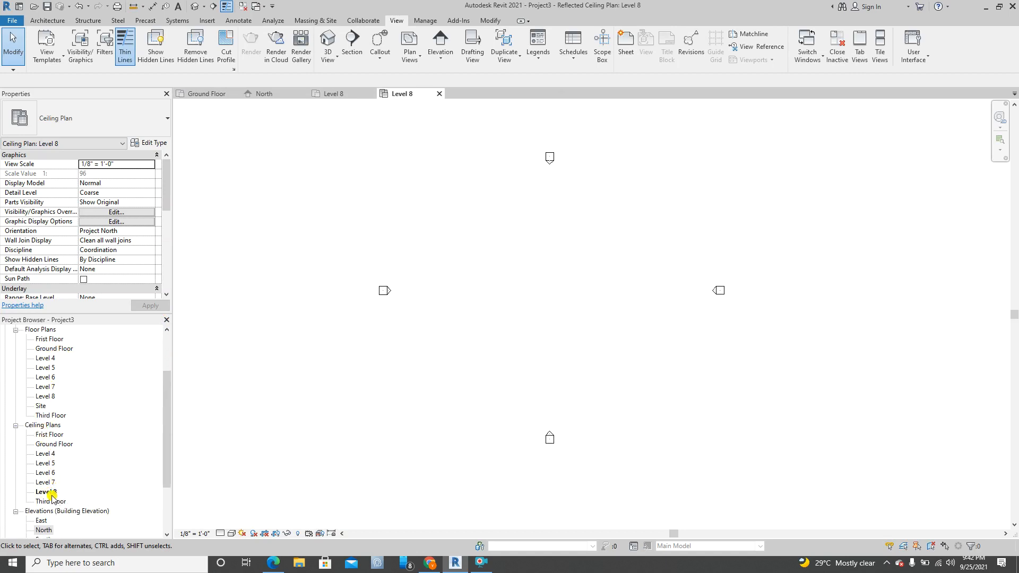
{"action": "scroll", "coordinate": [467, 292], "scroll_direction": "down", "scroll_amount": 4}
Step: Return to the North elevation and examine the lowest levels and the space beneath the Ground Floor
{"action": "left_click", "coordinate": [263, 94]}
{"action": "scroll", "coordinate": [427, 248], "scroll_direction": "down", "scroll_amount": 2}
{"action": "middle_click_drag", "start_coordinate": [512, 321], "coordinate": [523, 222]}
{"action": "scroll", "coordinate": [520, 385], "scroll_direction": "up", "scroll_amount": 1}
{"action": "middle_click_drag", "start_coordinate": [520, 385], "coordinate": [521, 341]}
{"action": "scroll", "coordinate": [521, 340], "scroll_direction": "up", "scroll_amount": 2}
{"action": "middle_click_drag", "start_coordinate": [581, 375], "coordinate": [531, 349]}
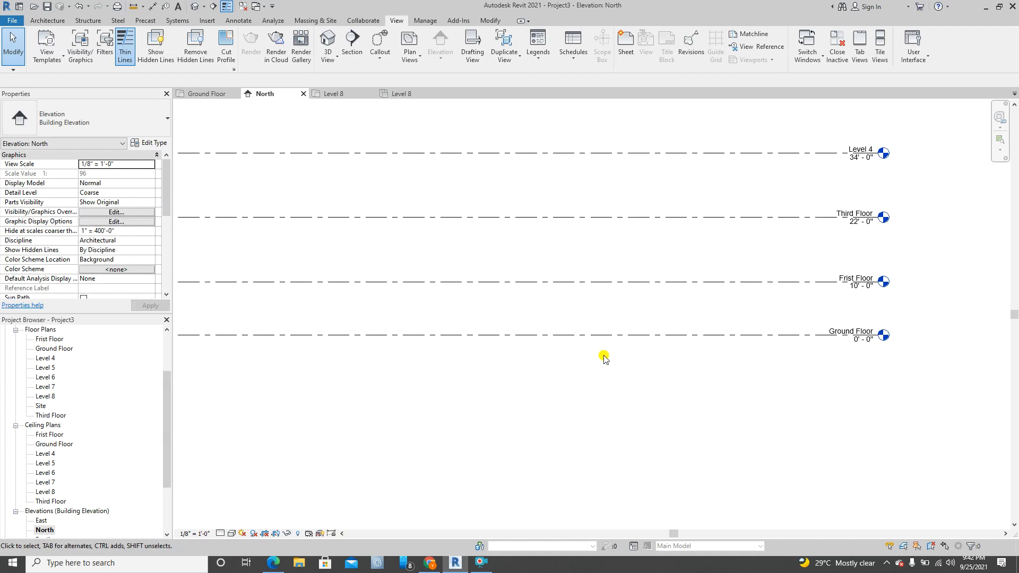
{"action": "scroll", "coordinate": [564, 309], "scroll_direction": "down", "scroll_amount": 3}
{"action": "middle_click_drag", "start_coordinate": [523, 307], "coordinate": [572, 298]}
{"action": "scroll", "coordinate": [785, 313], "scroll_direction": "up", "scroll_amount": 3}
{"action": "scroll", "coordinate": [784, 315], "scroll_direction": "up", "scroll_amount": 4}
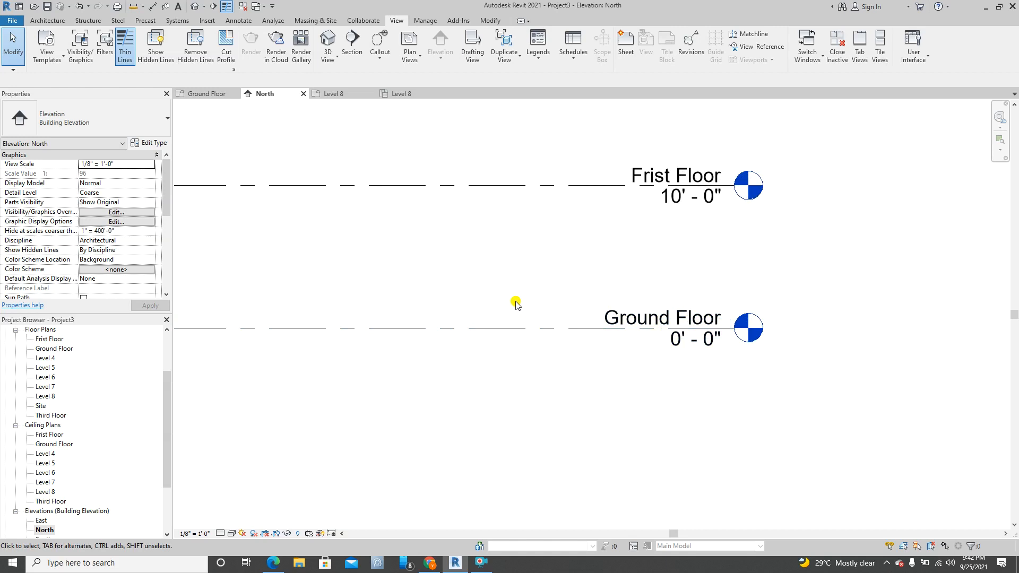
{"action": "scroll", "coordinate": [555, 254], "scroll_direction": "down", "scroll_amount": 3}
{"action": "middle_click_drag", "start_coordinate": [484, 302], "coordinate": [535, 268]}
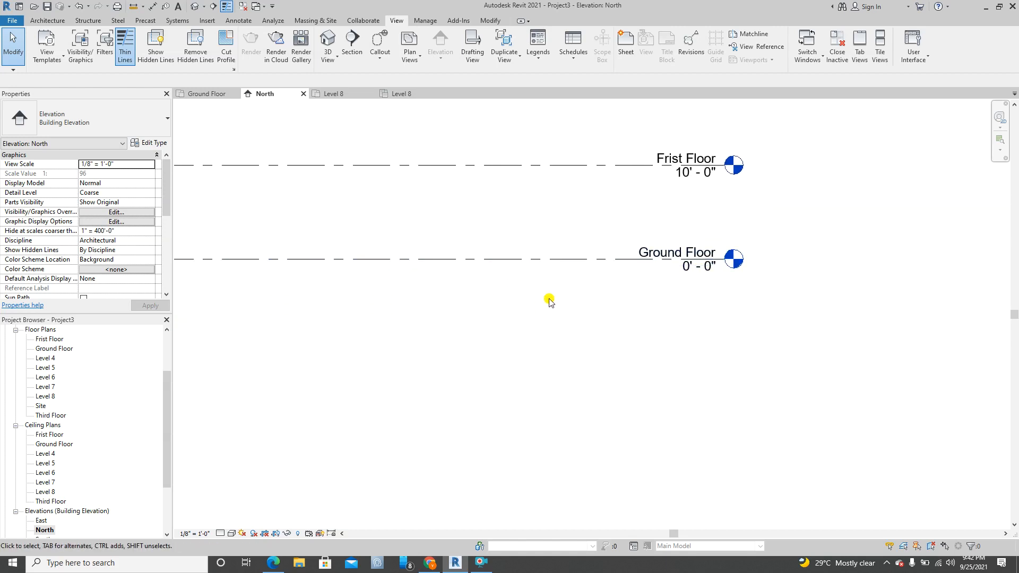
{"action": "scroll", "coordinate": [477, 274], "scroll_direction": "down", "scroll_amount": 4}
{"action": "middle_click_drag", "start_coordinate": [412, 291], "coordinate": [562, 289]}
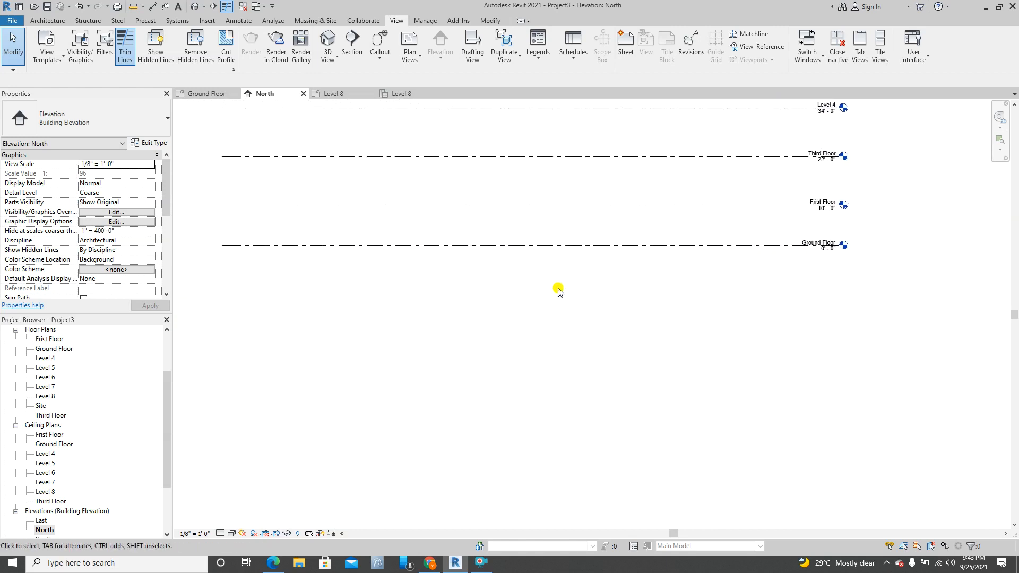
Step: Draw a level with a plan view 3' below the Ground Floor, ending in line with the level heads above
{"action": "left_click", "coordinate": [40, 24]}
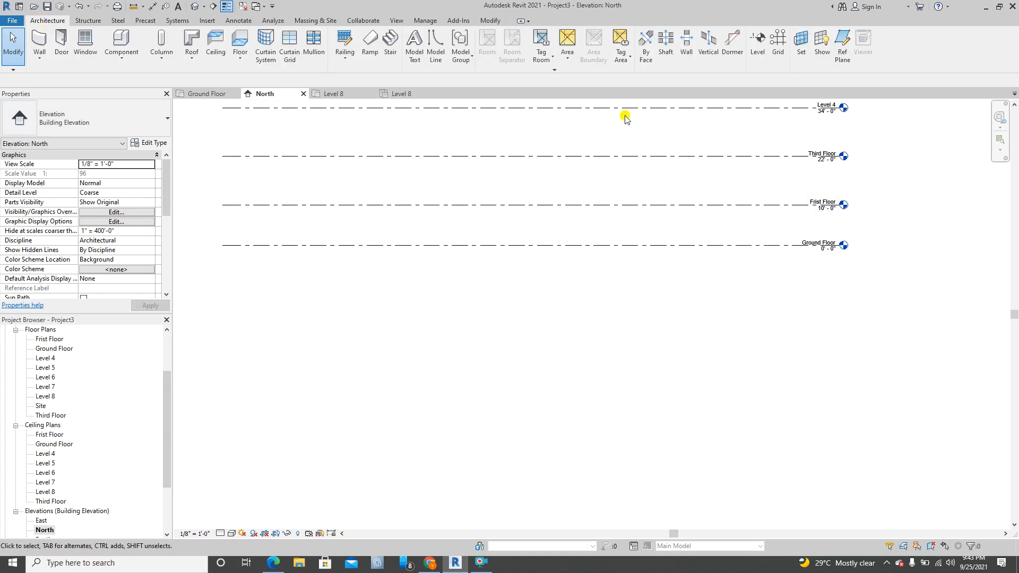
{"action": "left_click", "coordinate": [757, 42]}
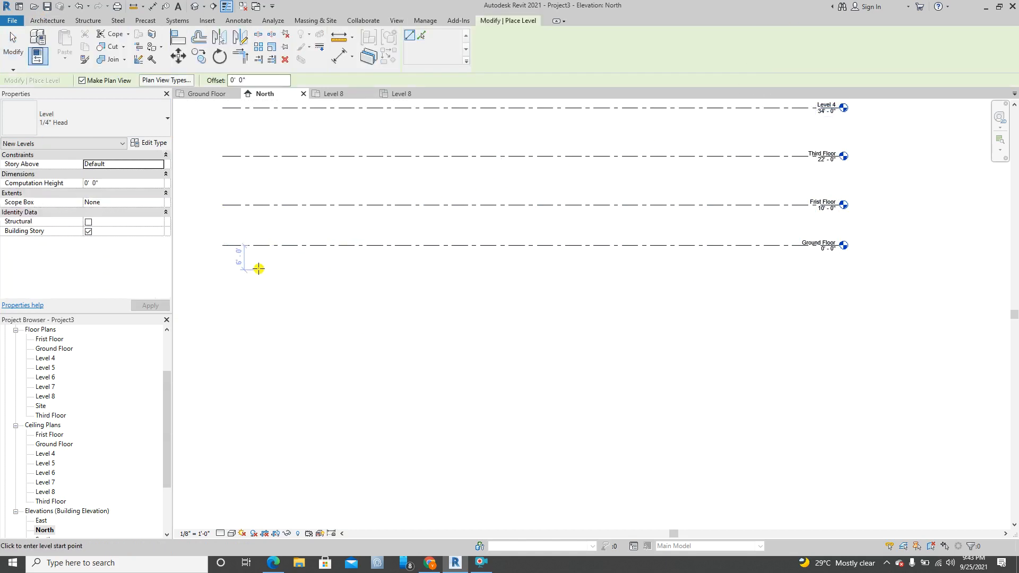
{"action": "scroll", "coordinate": [236, 264], "scroll_direction": "up", "scroll_amount": 2}
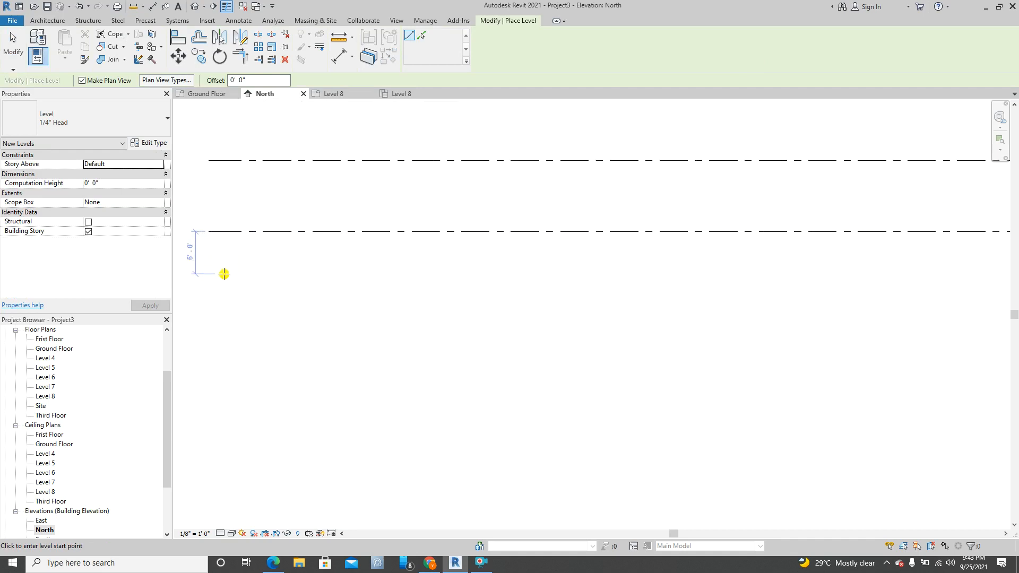
{"action": "left_click", "coordinate": [228, 258]}
{"action": "scroll", "coordinate": [228, 255], "scroll_direction": "down", "scroll_amount": 1}
{"action": "scroll", "coordinate": [316, 271], "scroll_direction": "down", "scroll_amount": 2}
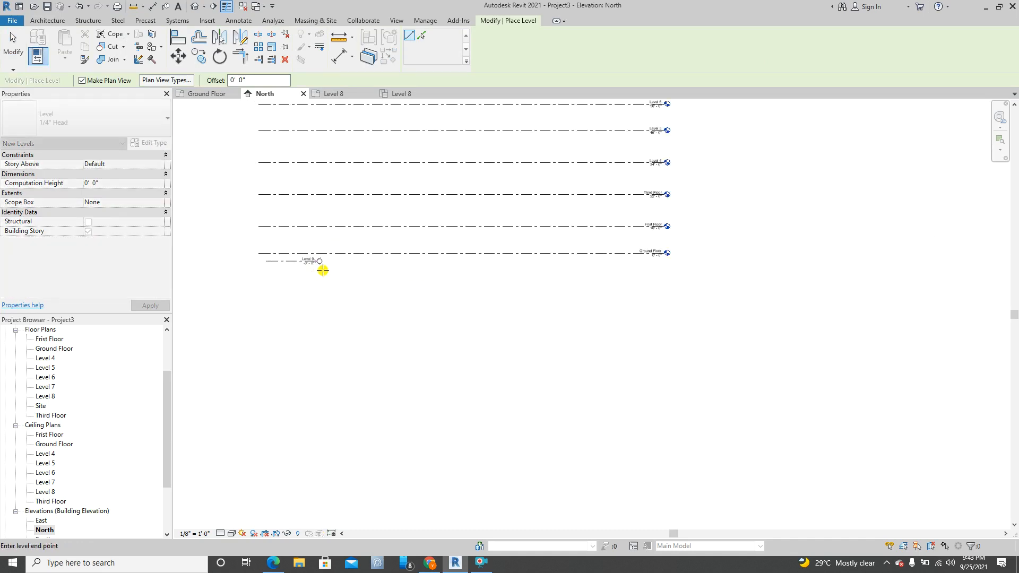
{"action": "left_click", "coordinate": [666, 268]}
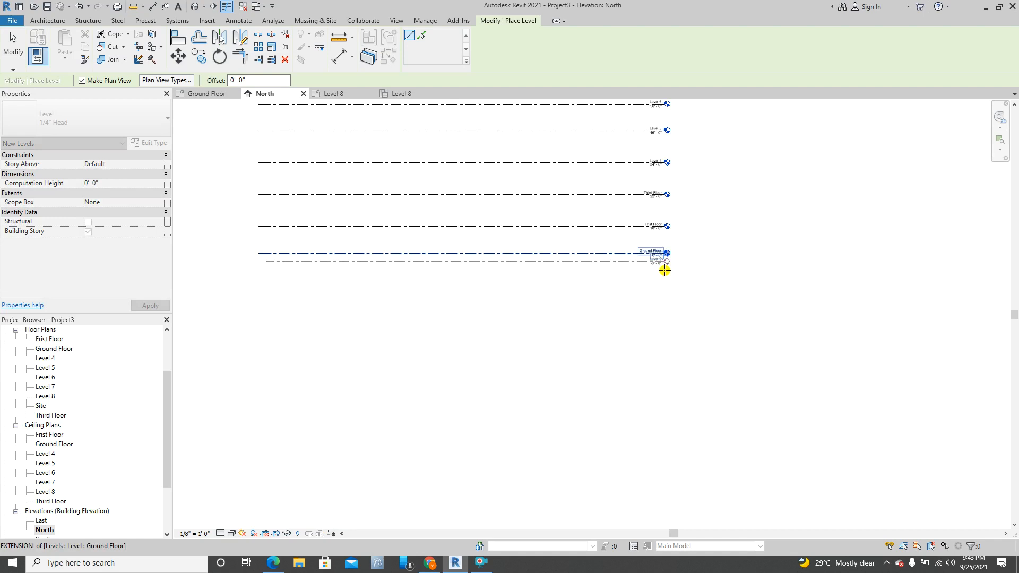
{"action": "key", "text": "Escape"}
{"action": "key", "text": "Escape"}
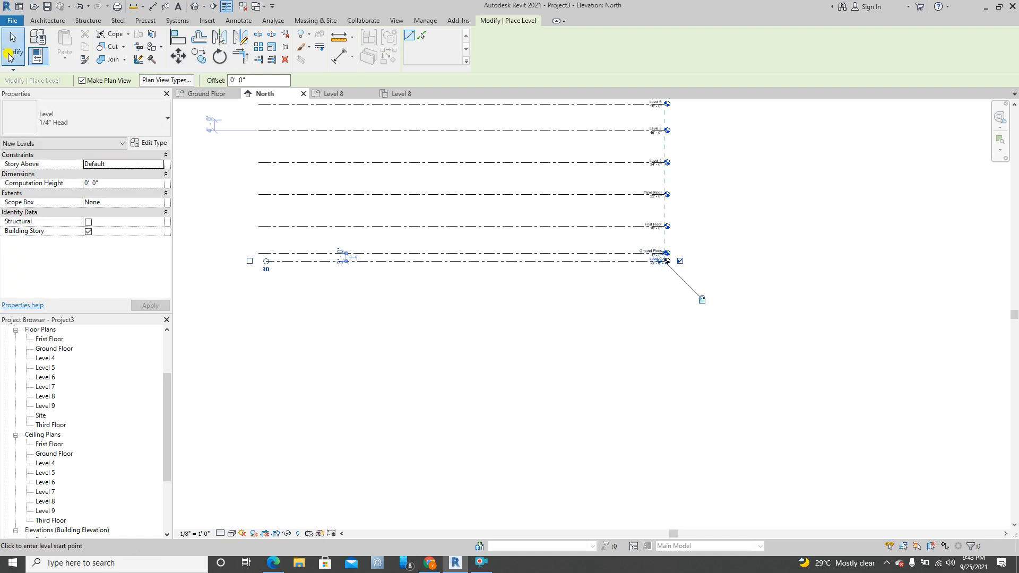
Step: Select the new level below the Ground Floor and inspect where its left end lies relative to the other levels
{"action": "scroll", "coordinate": [316, 281], "scroll_direction": "up", "scroll_amount": 2}
{"action": "scroll", "coordinate": [316, 279], "scroll_direction": "up", "scroll_amount": 2}
{"action": "middle_click_drag", "start_coordinate": [468, 305], "coordinate": [195, 274]}
{"action": "scroll", "coordinate": [363, 266], "scroll_direction": "down", "scroll_amount": 2}
{"action": "middle_click_drag", "start_coordinate": [367, 266], "coordinate": [502, 261]}
{"action": "middle_click_drag", "start_coordinate": [316, 263], "coordinate": [396, 257]}
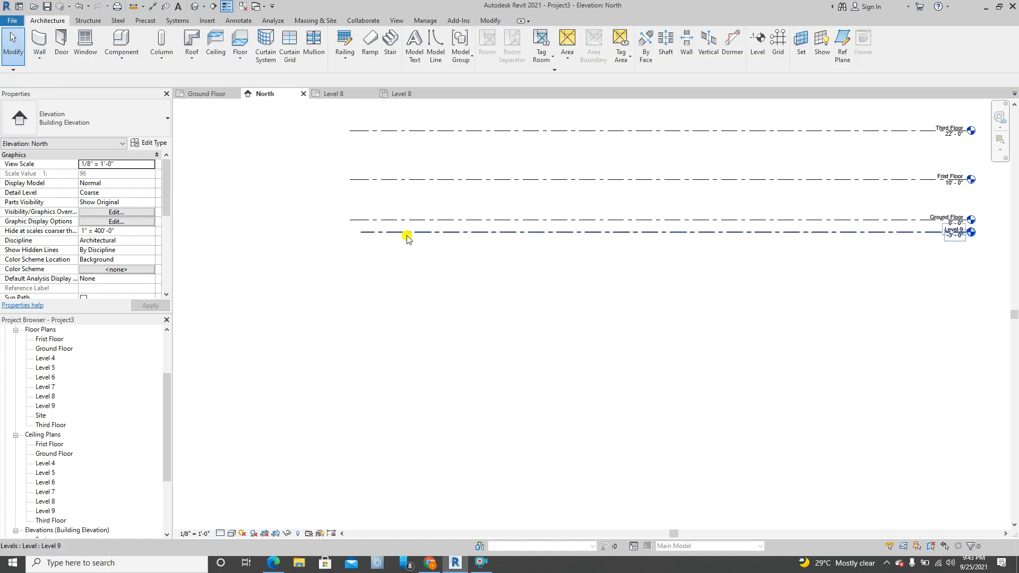
{"action": "left_click", "coordinate": [407, 238]}
{"action": "scroll", "coordinate": [349, 236], "scroll_direction": "up", "scroll_amount": 2}
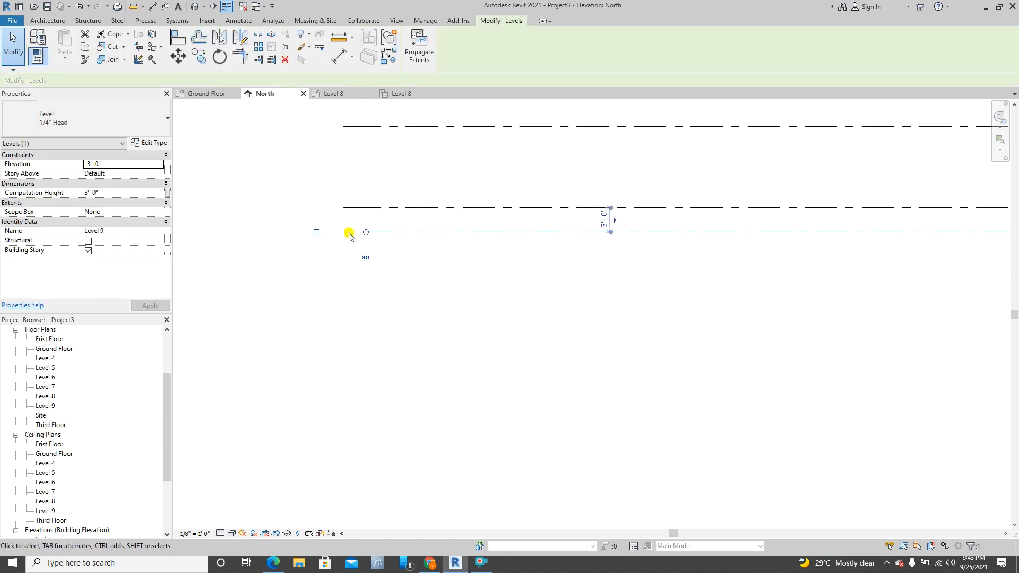
{"action": "middle_click_drag", "start_coordinate": [352, 207], "coordinate": [352, 268]}
Step: Select the Frist Floor level and examine the alignment line and lock at its left end
{"action": "left_click", "coordinate": [304, 202]}
{"action": "left_click", "coordinate": [364, 159]}
{"action": "scroll", "coordinate": [346, 212], "scroll_direction": "down", "scroll_amount": 2}
{"action": "scroll", "coordinate": [368, 255], "scroll_direction": "down", "scroll_amount": 1}
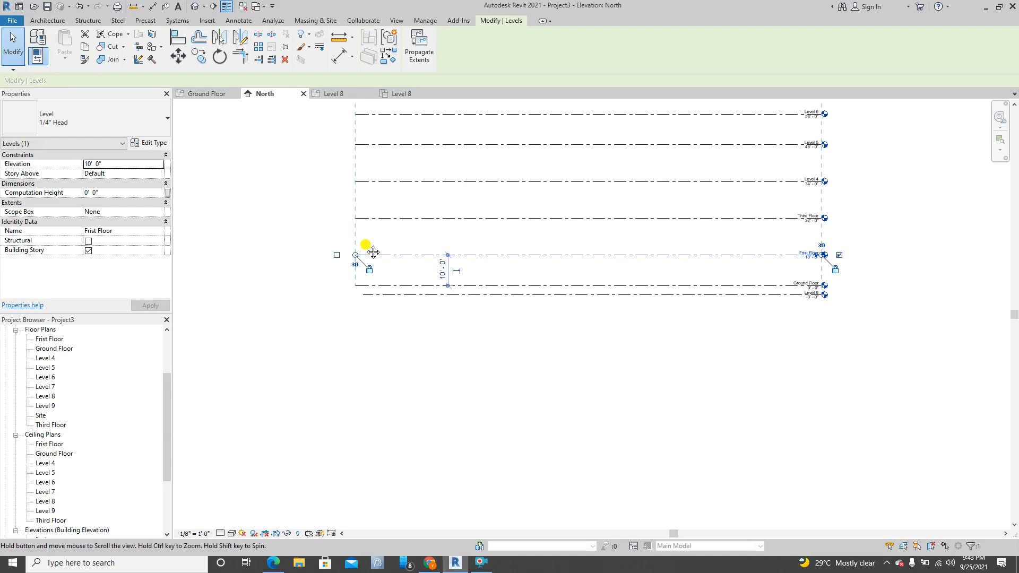
{"action": "scroll", "coordinate": [357, 257], "scroll_direction": "down", "scroll_amount": 2}
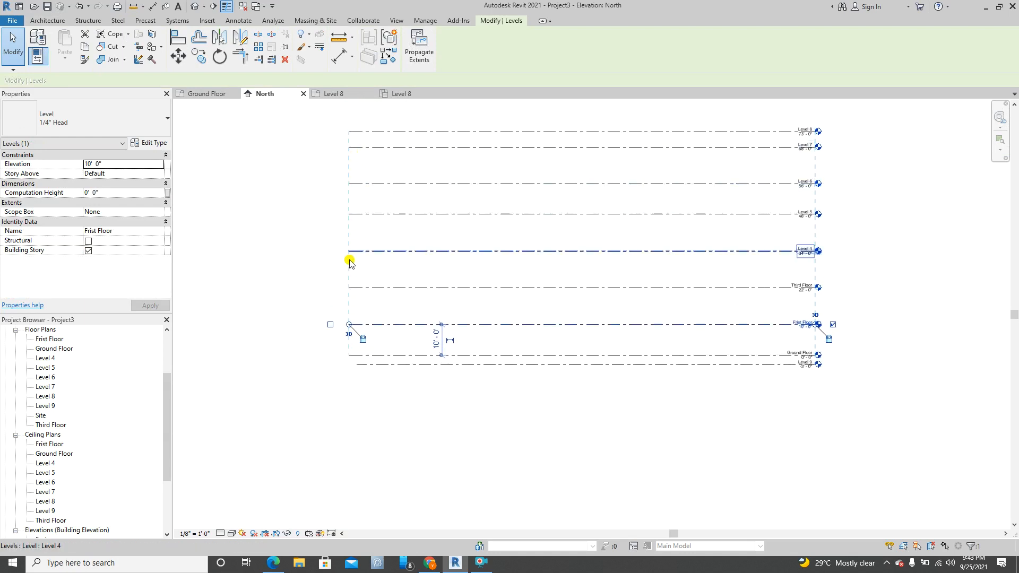
{"action": "scroll", "coordinate": [348, 341], "scroll_direction": "up", "scroll_amount": 2}
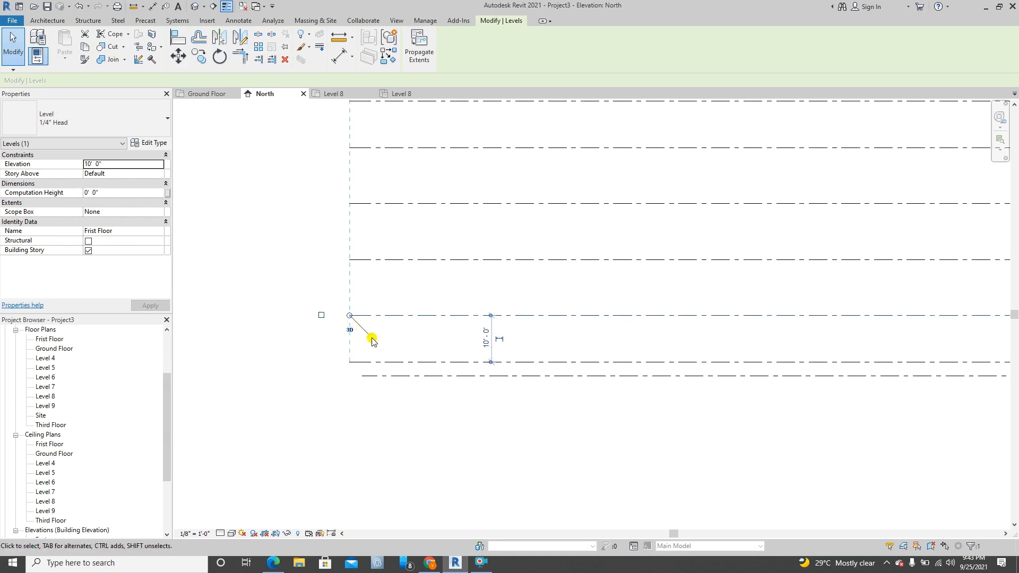
Step: Extend the left end of Level 9 to align and lock with the left ends of the levels above
{"action": "left_click", "coordinate": [321, 400]}
{"action": "left_click", "coordinate": [377, 377]}
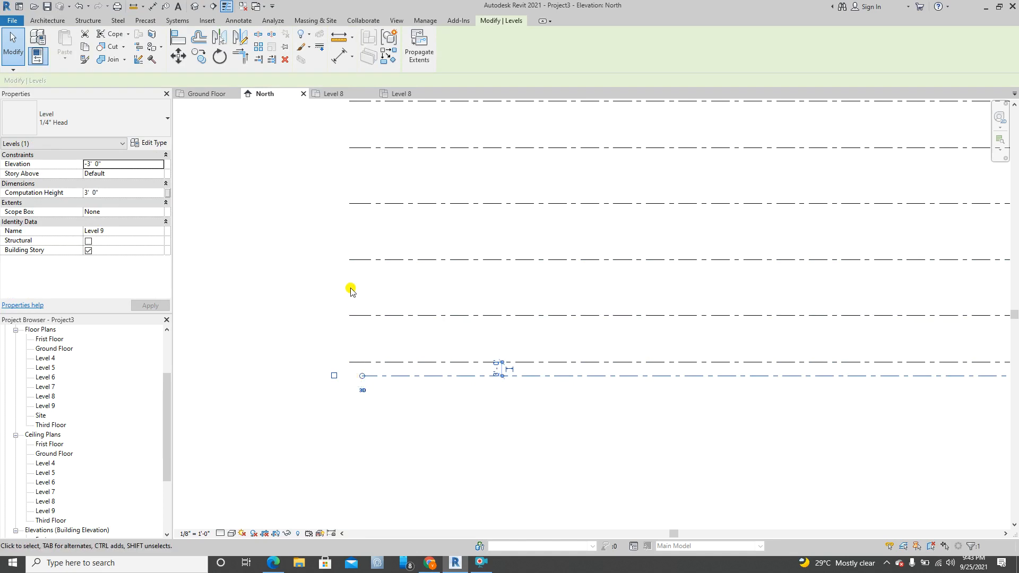
{"action": "scroll", "coordinate": [374, 271], "scroll_direction": "down", "scroll_amount": 1}
{"action": "middle_click_drag", "start_coordinate": [379, 280], "coordinate": [378, 310]}
{"action": "mouse_move", "coordinate": [374, 219]}
{"action": "middle_mouse_down"}
{"action": "mouse_move", "coordinate": [357, 303]}
{"action": "mouse_move", "coordinate": [387, 214]}
{"action": "middle_mouse_up"}
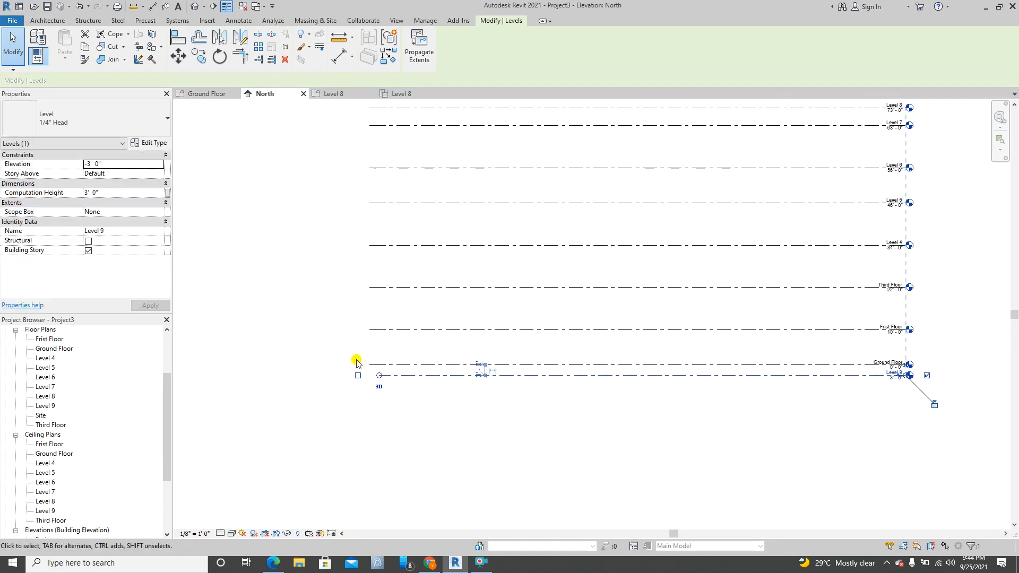
{"action": "scroll", "coordinate": [360, 368], "scroll_direction": "up", "scroll_amount": 3}
{"action": "left_click", "coordinate": [454, 411]}
{"action": "left_click", "coordinate": [416, 385]}
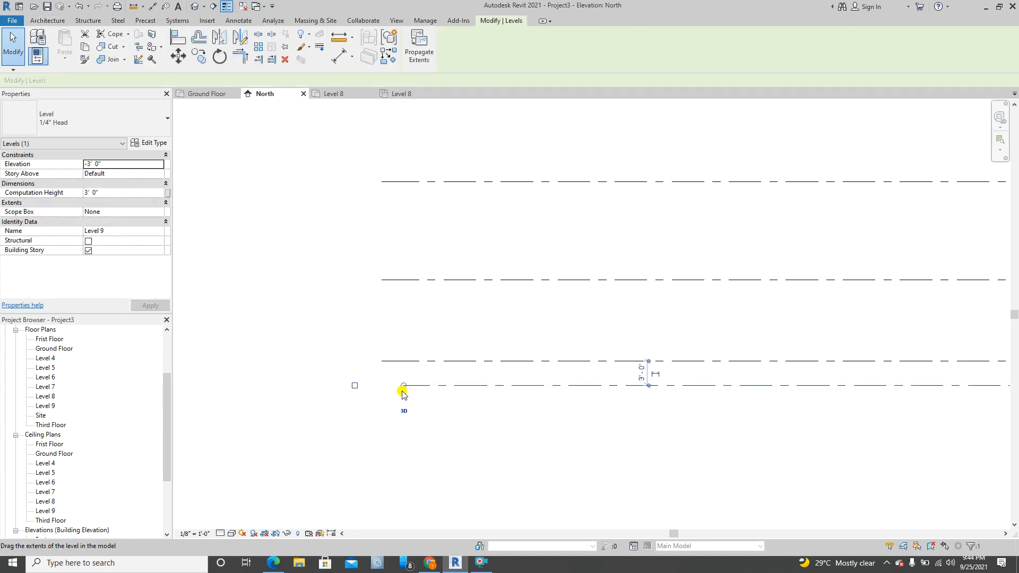
{"action": "left_click_drag", "start_coordinate": [403, 388], "coordinate": [387, 386]}
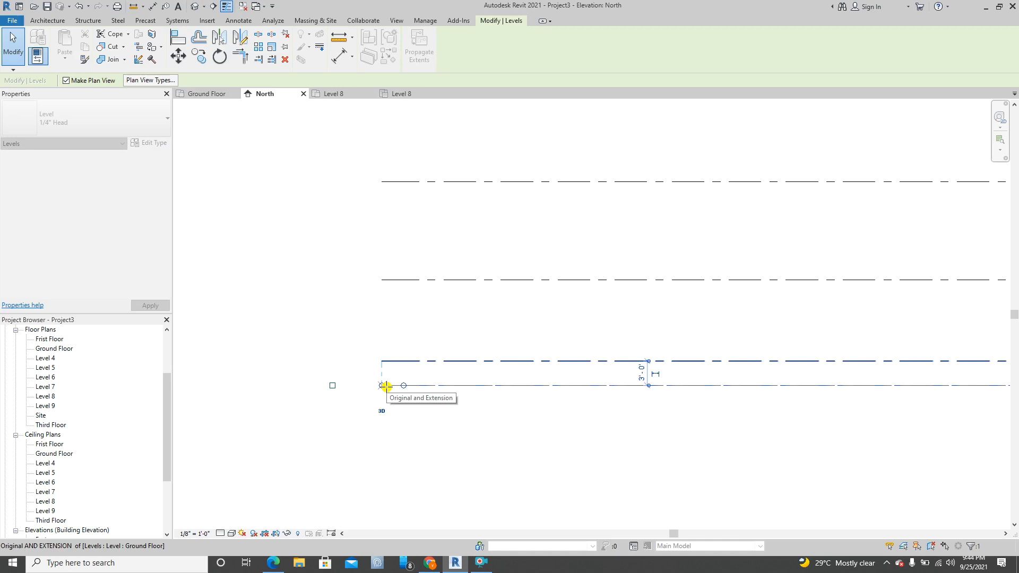
{"action": "left_click_drag", "start_coordinate": [386, 386], "coordinate": [385, 385]}
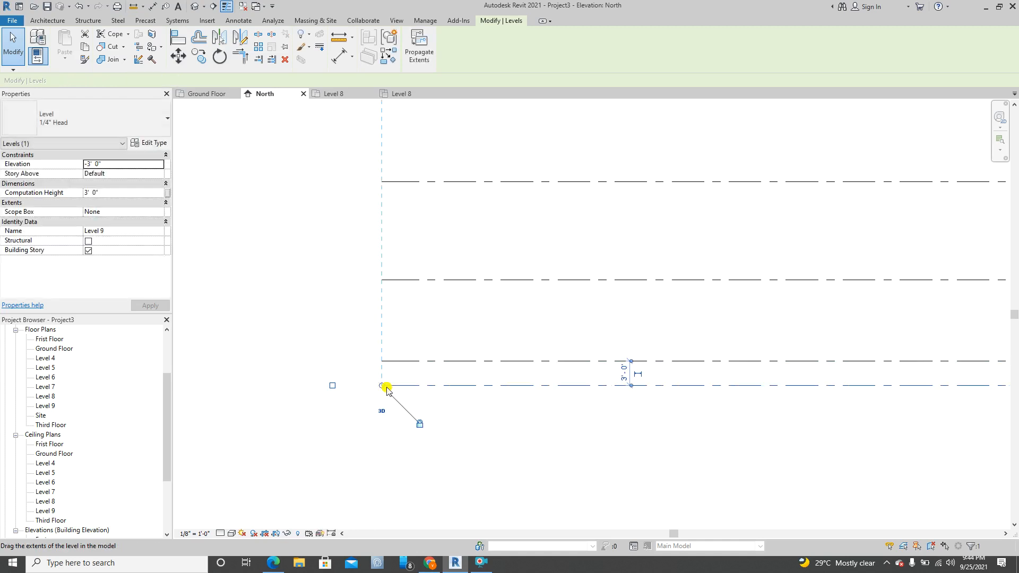
Step: Shorten all the aligned levels together by moving Level 9's locked left end inward
{"action": "left_click", "coordinate": [329, 317]}
{"action": "scroll", "coordinate": [329, 317], "scroll_direction": "down", "scroll_amount": 2}
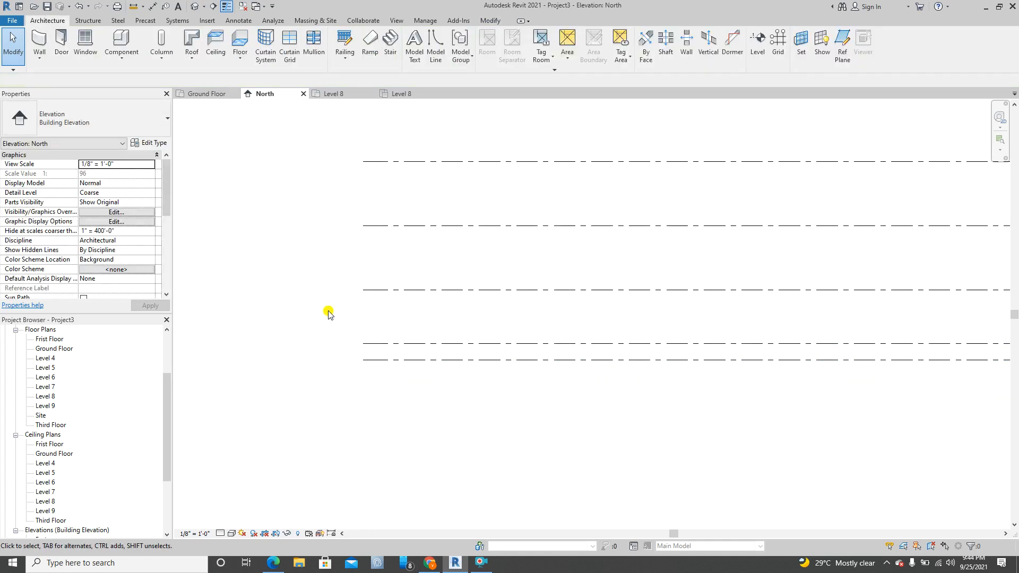
{"action": "left_click", "coordinate": [400, 364]}
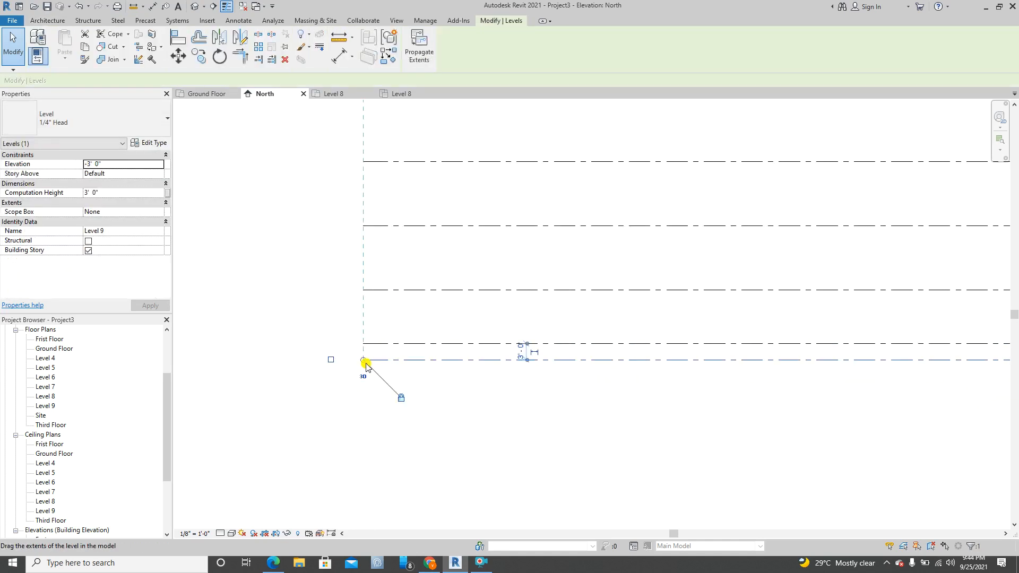
{"action": "left_click_drag", "start_coordinate": [364, 359], "coordinate": [404, 359]}
{"action": "left_click", "coordinate": [323, 346]}
{"action": "scroll", "coordinate": [334, 348], "scroll_direction": "down", "scroll_amount": 2}
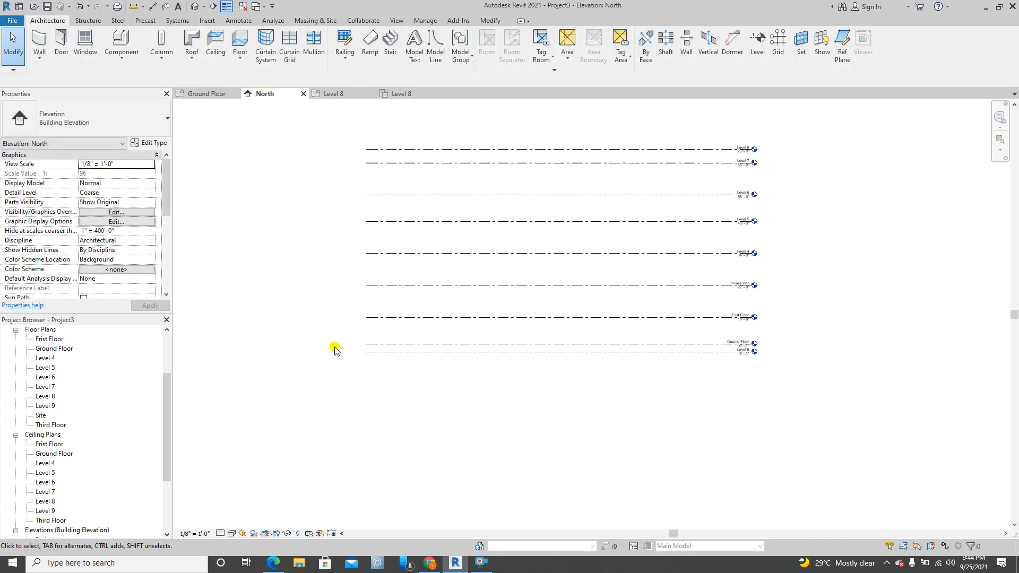
Step: Select Level 9 and extend its locked head end outward so the aligned level heads move together
{"action": "scroll", "coordinate": [695, 338], "scroll_direction": "up", "scroll_amount": 2}
{"action": "scroll", "coordinate": [695, 338], "scroll_direction": "up", "scroll_amount": 3}
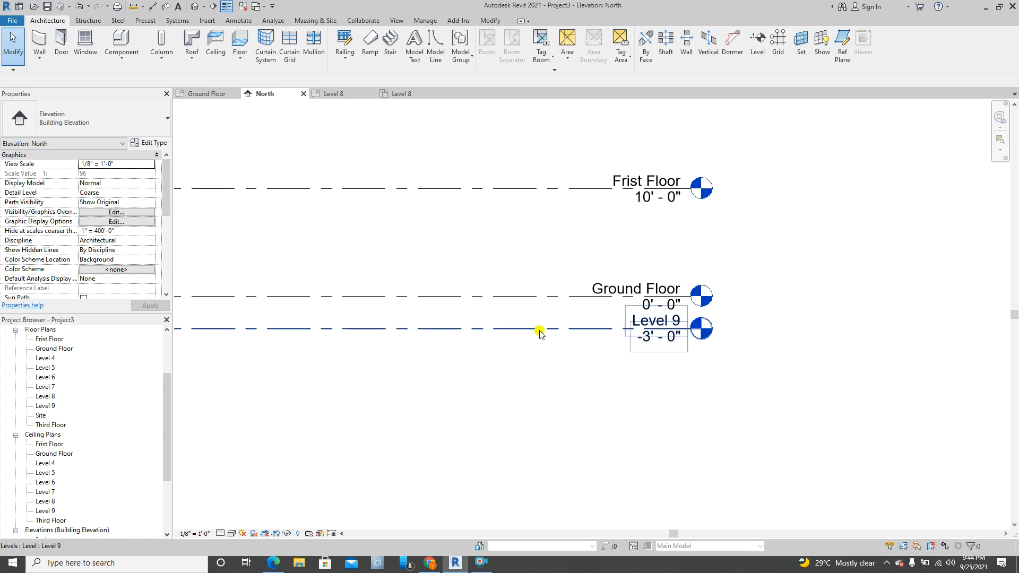
{"action": "left_click", "coordinate": [539, 332]}
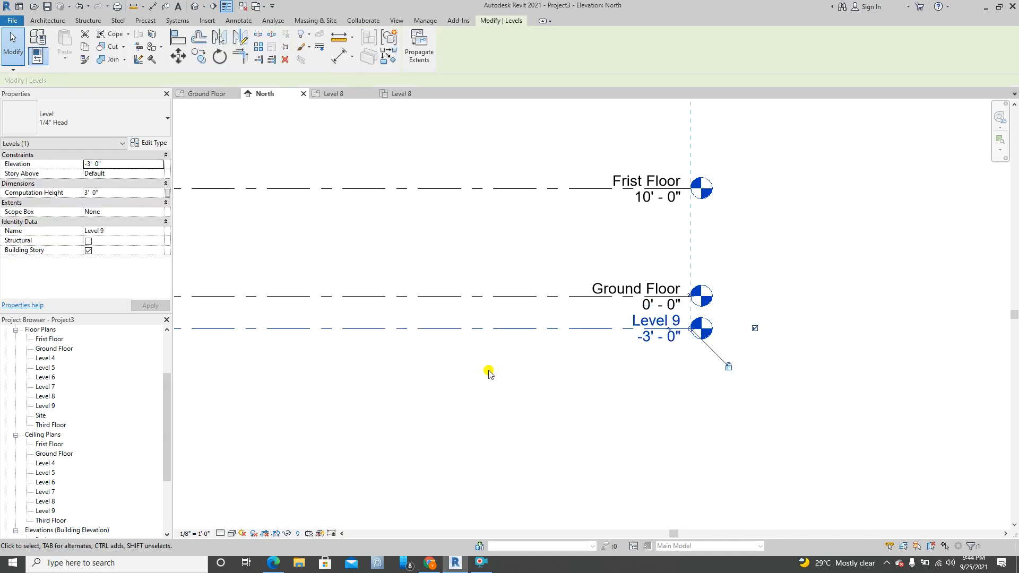
{"action": "scroll", "coordinate": [733, 371], "scroll_direction": "up", "scroll_amount": 5}
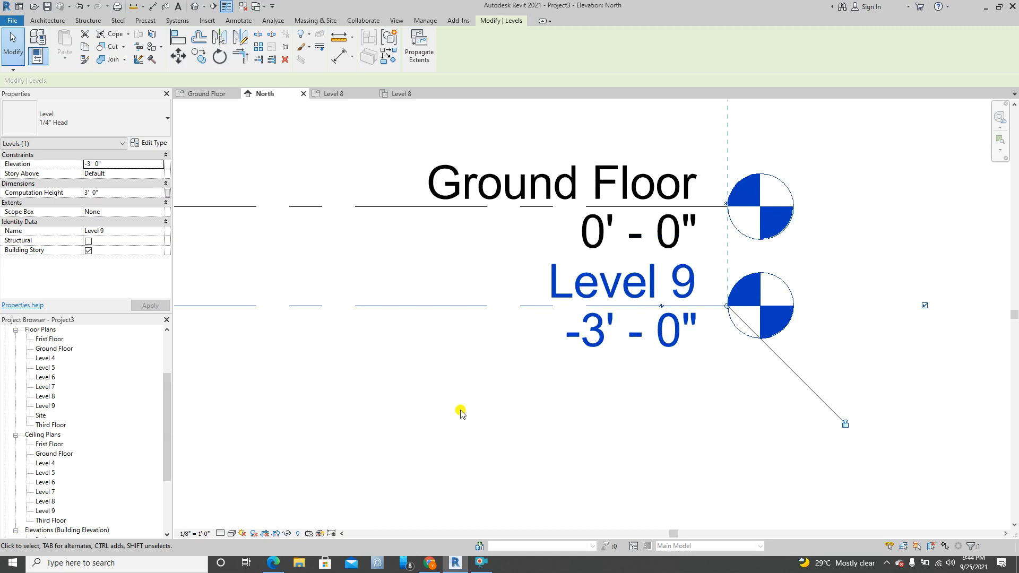
{"action": "scroll", "coordinate": [658, 297], "scroll_direction": "up", "scroll_amount": 3}
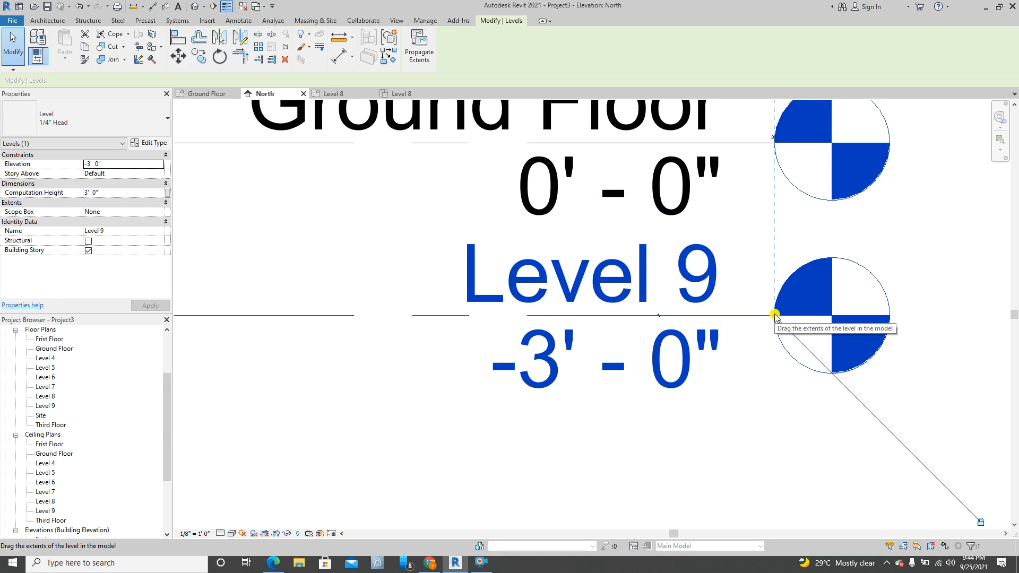
{"action": "left_click_drag", "start_coordinate": [774, 316], "coordinate": [870, 323]}
{"action": "scroll", "coordinate": [584, 296], "scroll_direction": "down", "scroll_amount": 4}
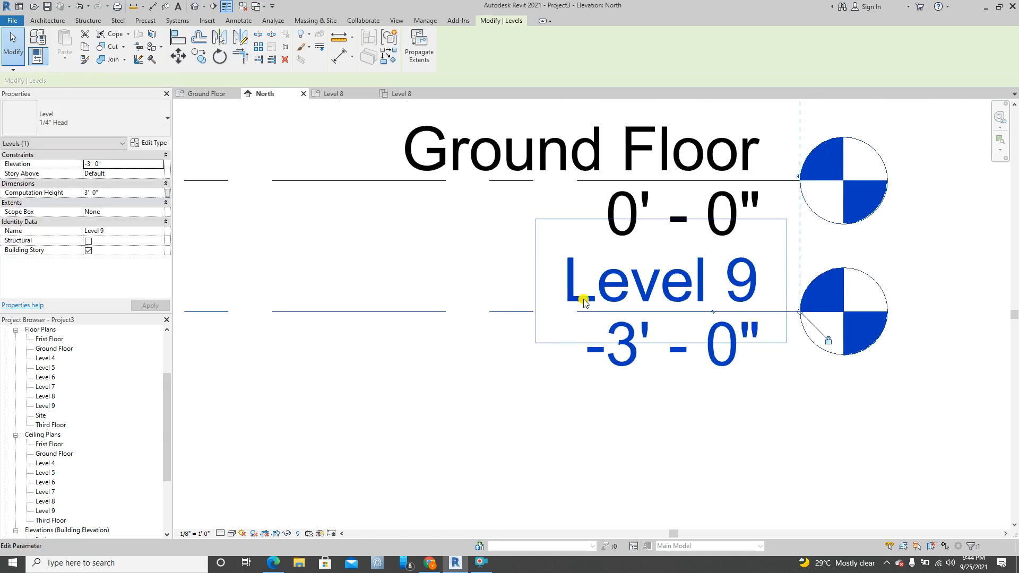
Step: Add an elbow to the Level 9 line at its head to offset the label from the Ground Floor label
{"action": "left_click", "coordinate": [666, 320]}
{"action": "scroll", "coordinate": [668, 316], "scroll_direction": "up", "scroll_amount": 2}
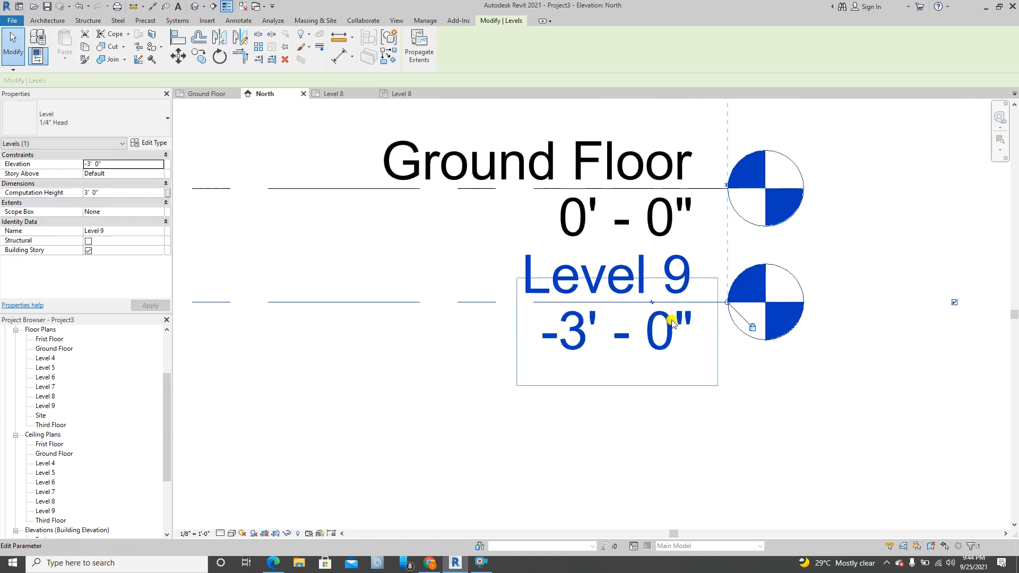
{"action": "scroll", "coordinate": [719, 341], "scroll_direction": "up", "scroll_amount": 2}
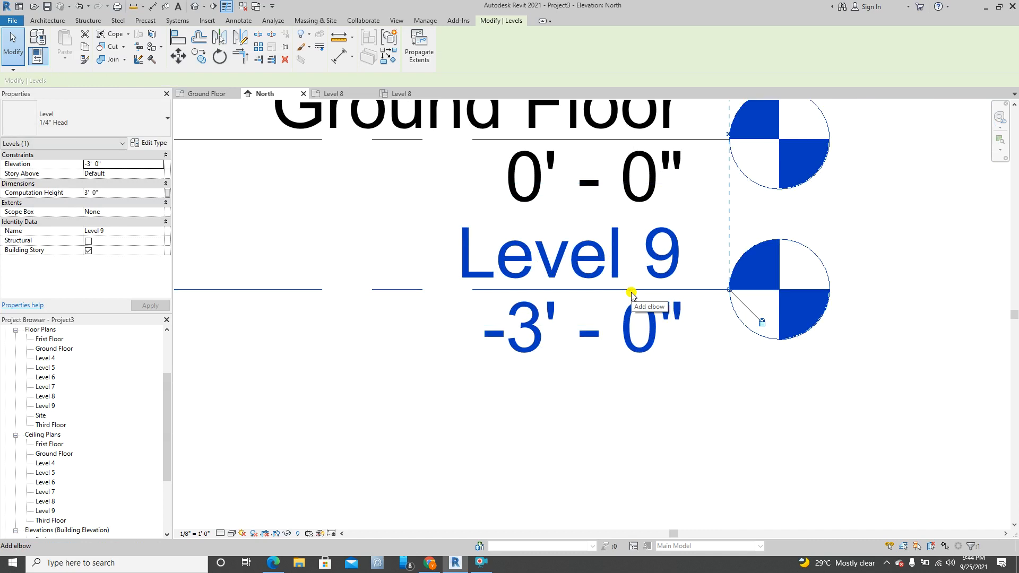
{"action": "scroll", "coordinate": [631, 293], "scroll_direction": "up", "scroll_amount": 2}
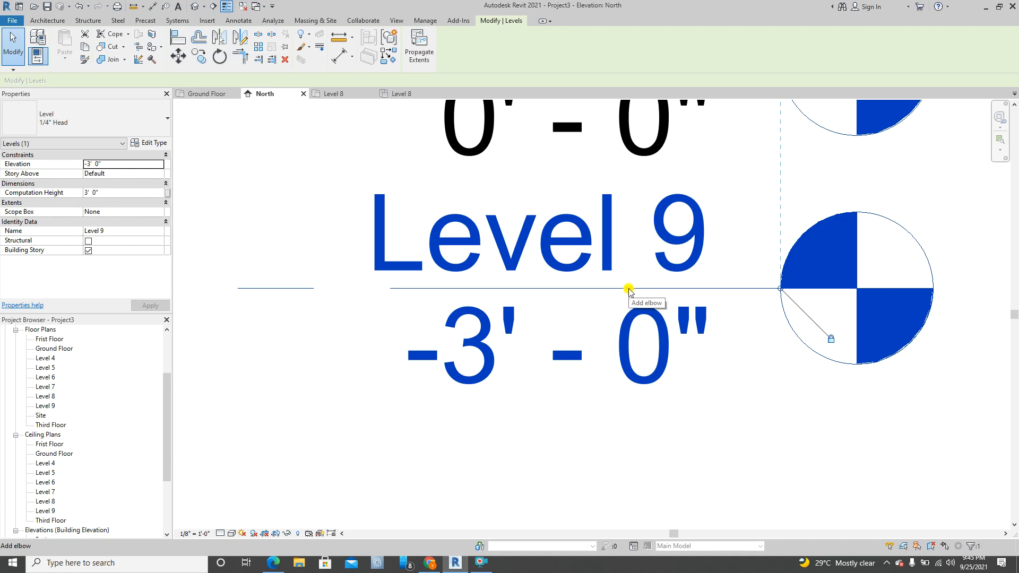
{"action": "left_click", "coordinate": [628, 290]}
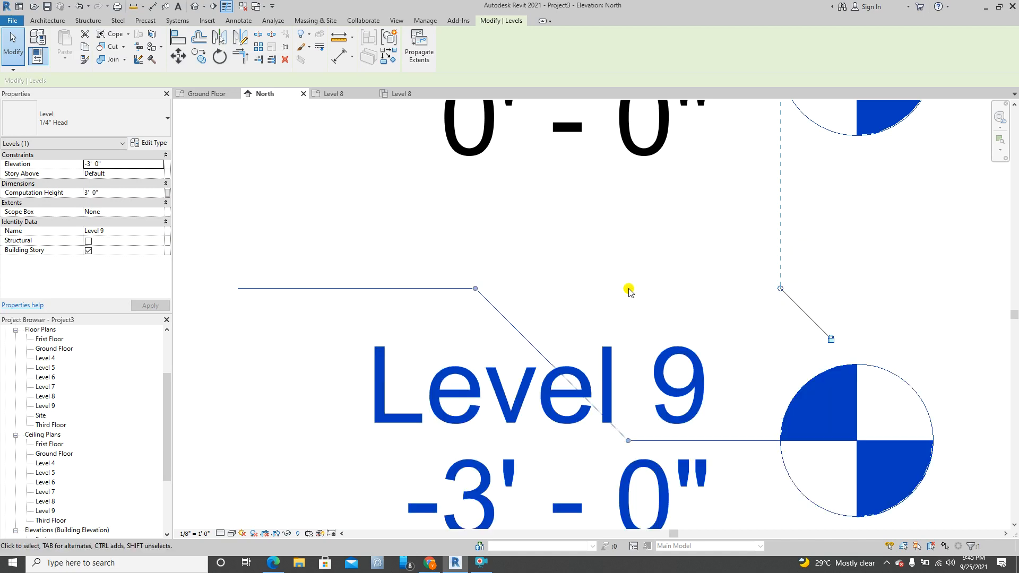
{"action": "scroll", "coordinate": [629, 291], "scroll_direction": "down", "scroll_amount": 3}
{"action": "left_click", "coordinate": [454, 345]}
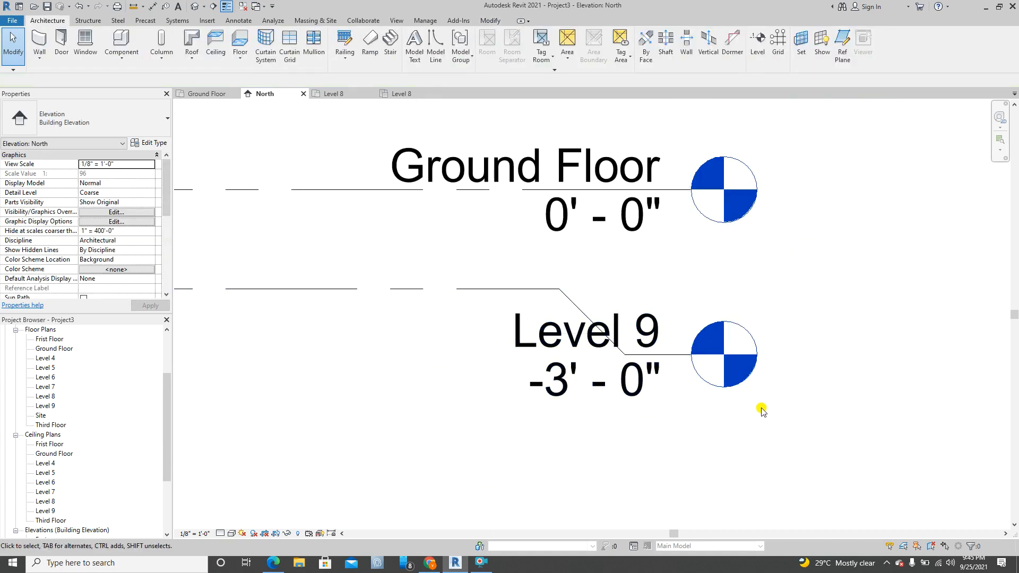
Step: Move both bend points of Level 9's elbow away from the head to form a vertical step before the level name
{"action": "left_click", "coordinate": [498, 295]}
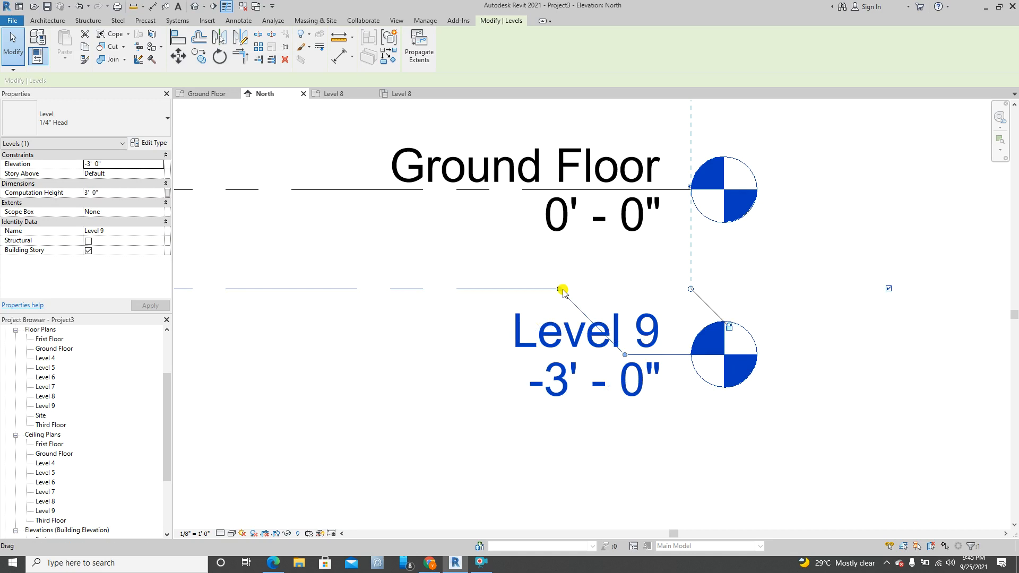
{"action": "left_click", "coordinate": [518, 269]}
{"action": "left_click", "coordinate": [562, 291]}
{"action": "left_click_drag", "start_coordinate": [559, 292], "coordinate": [486, 289]}
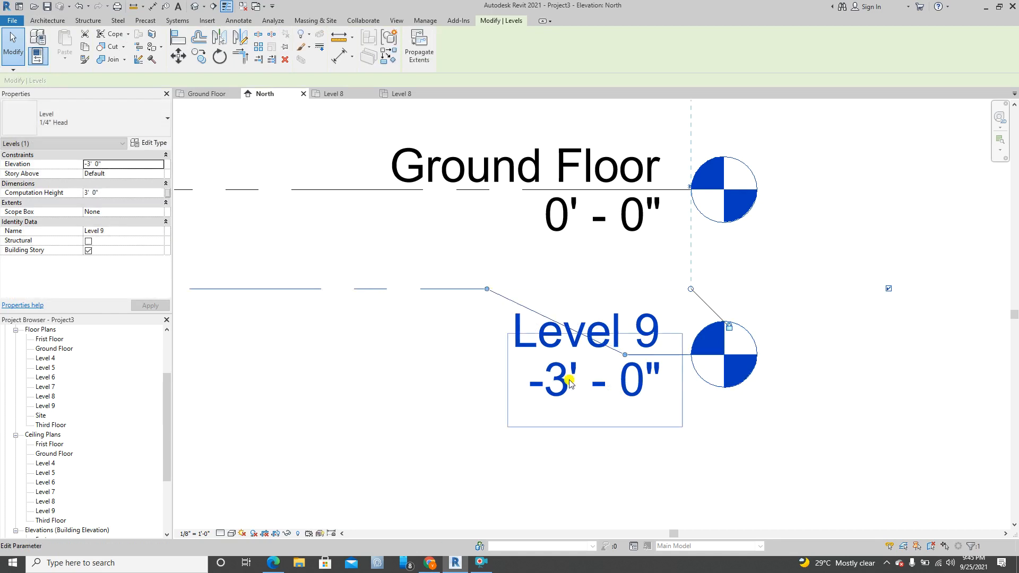
{"action": "left_click_drag", "start_coordinate": [623, 355], "coordinate": [483, 357]}
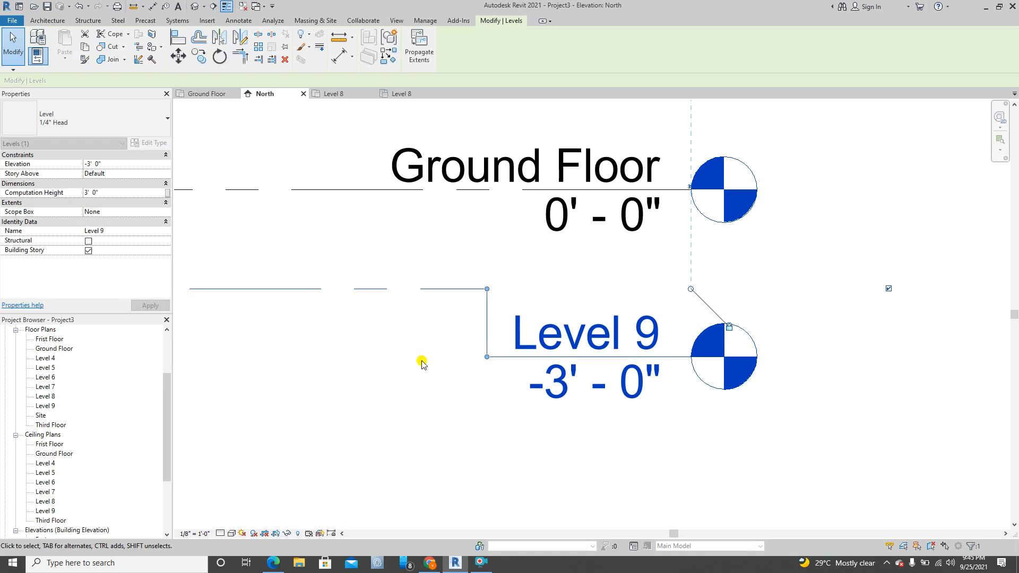
{"action": "left_click", "coordinate": [421, 361]}
Step: Examine the stepped Level 9 line and its head beside the Ground Floor and Frist Floor heads
{"action": "scroll", "coordinate": [421, 361], "scroll_direction": "down", "scroll_amount": 4}
{"action": "middle_click_drag", "start_coordinate": [442, 359], "coordinate": [532, 359]}
{"action": "scroll", "coordinate": [532, 359], "scroll_direction": "down", "scroll_amount": 1}
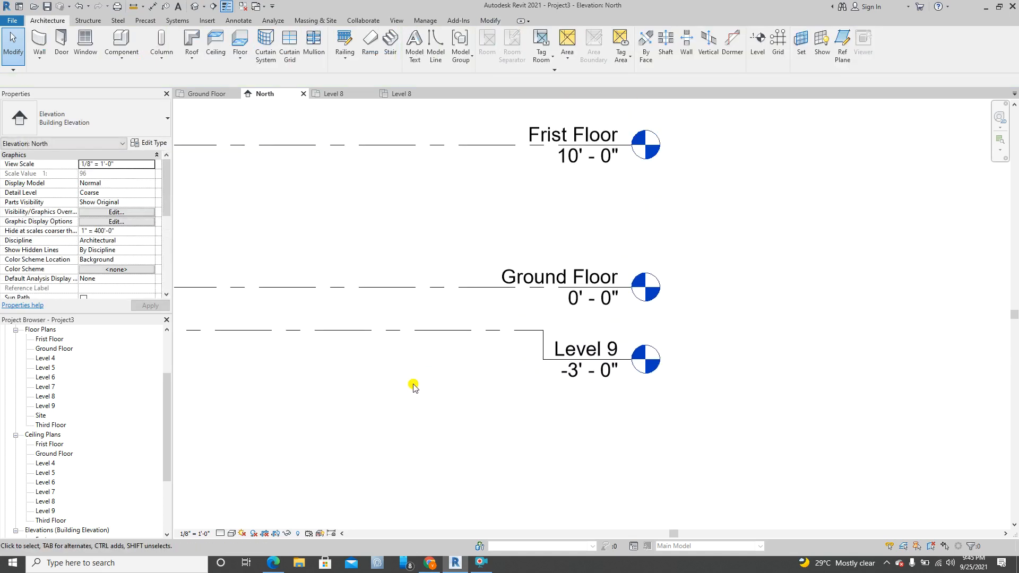
{"action": "scroll", "coordinate": [416, 385], "scroll_direction": "down", "scroll_amount": 1}
{"action": "middle_click_drag", "start_coordinate": [436, 384], "coordinate": [505, 355]}
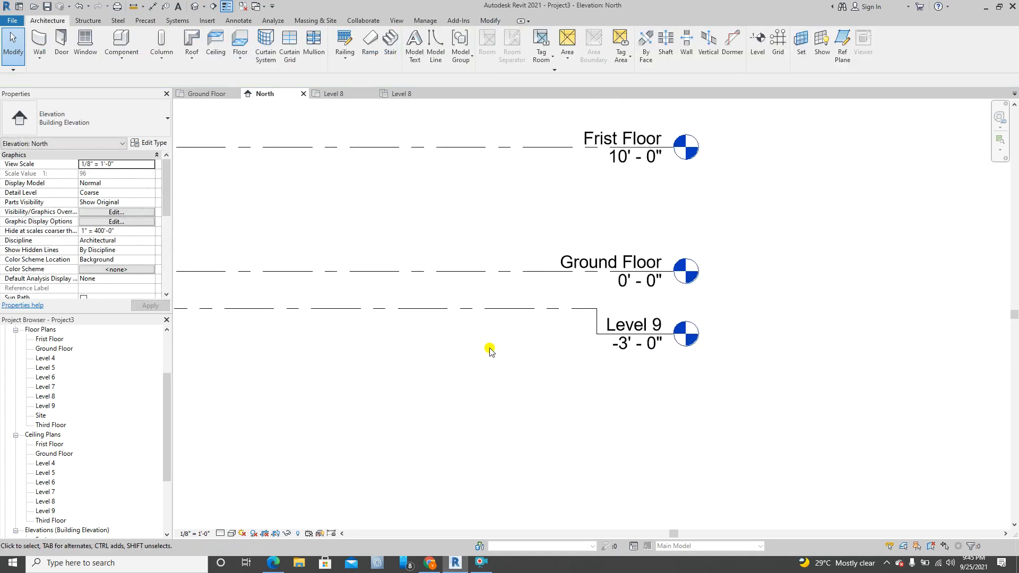
{"action": "scroll", "coordinate": [689, 354], "scroll_direction": "up", "scroll_amount": 4}
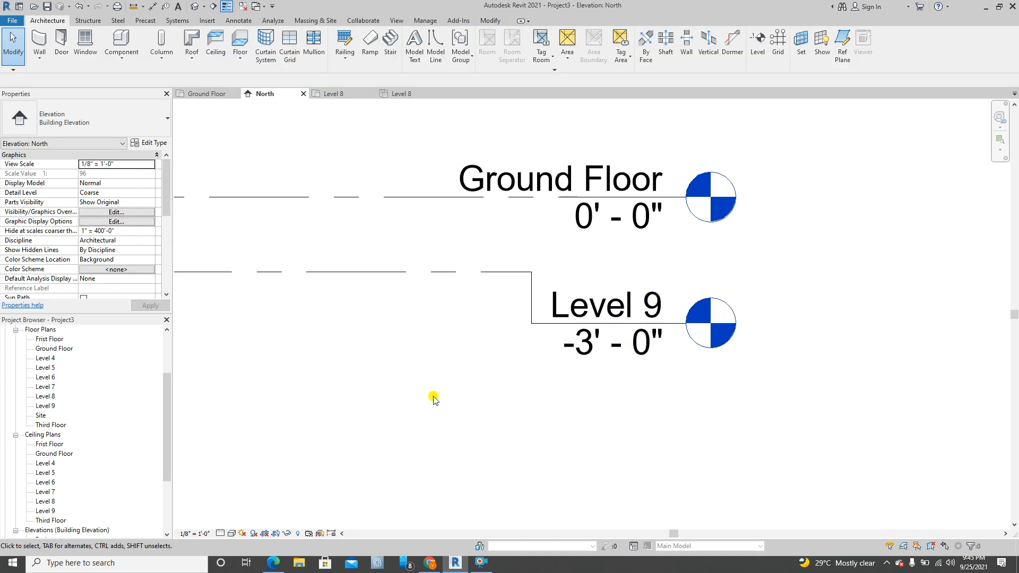
{"action": "scroll", "coordinate": [564, 380], "scroll_direction": "down", "scroll_amount": 2}
{"action": "scroll", "coordinate": [575, 366], "scroll_direction": "down", "scroll_amount": 2}
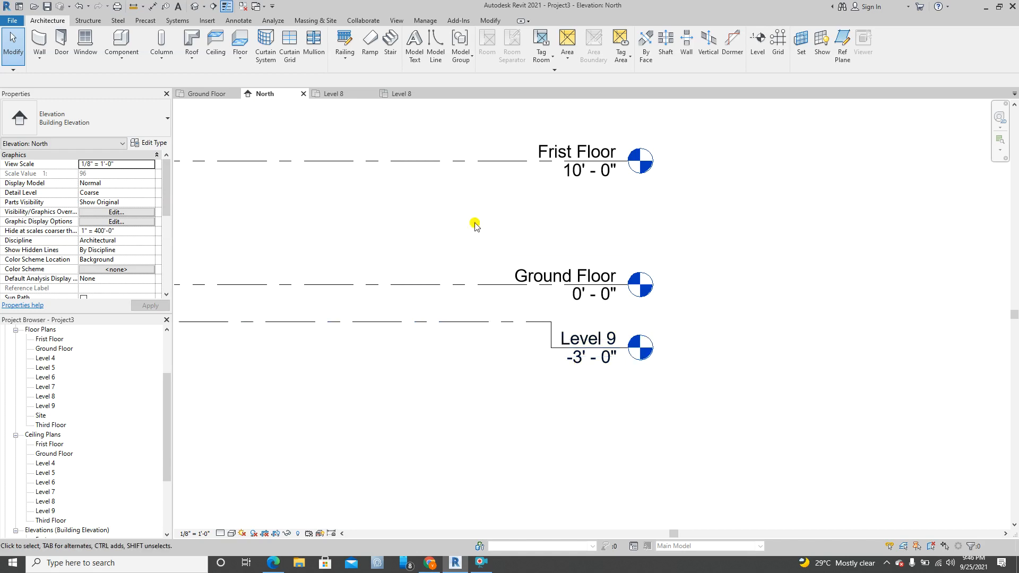
Step: Set the elevation of the Frist Floor level to 12' in the level's properties
{"action": "scroll", "coordinate": [476, 225], "scroll_direction": "up", "scroll_amount": 1}
{"action": "scroll", "coordinate": [533, 358], "scroll_direction": "down", "scroll_amount": 3}
{"action": "middle_click_drag", "start_coordinate": [491, 317], "coordinate": [534, 358]}
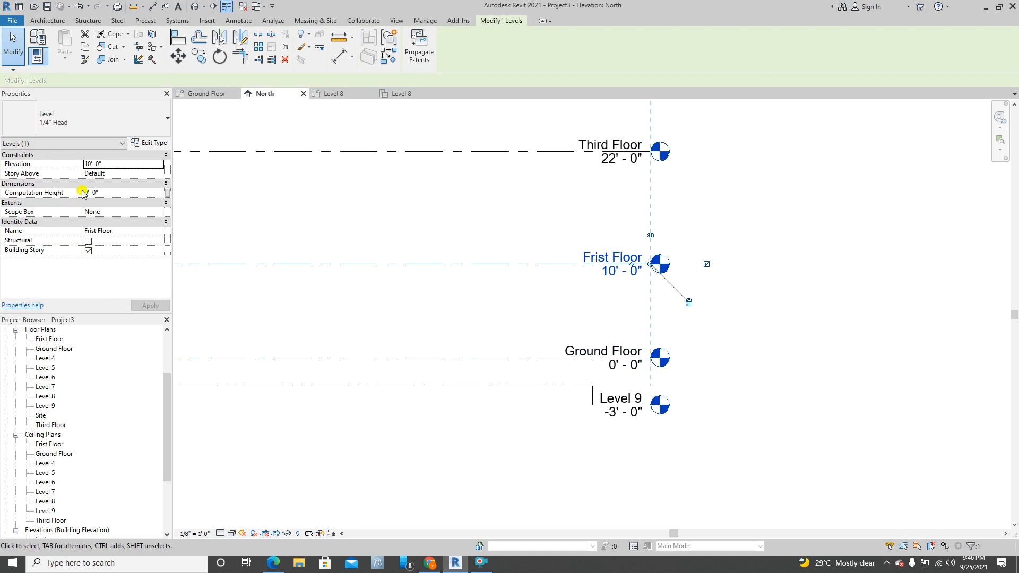
{"action": "left_click", "coordinate": [105, 164]}
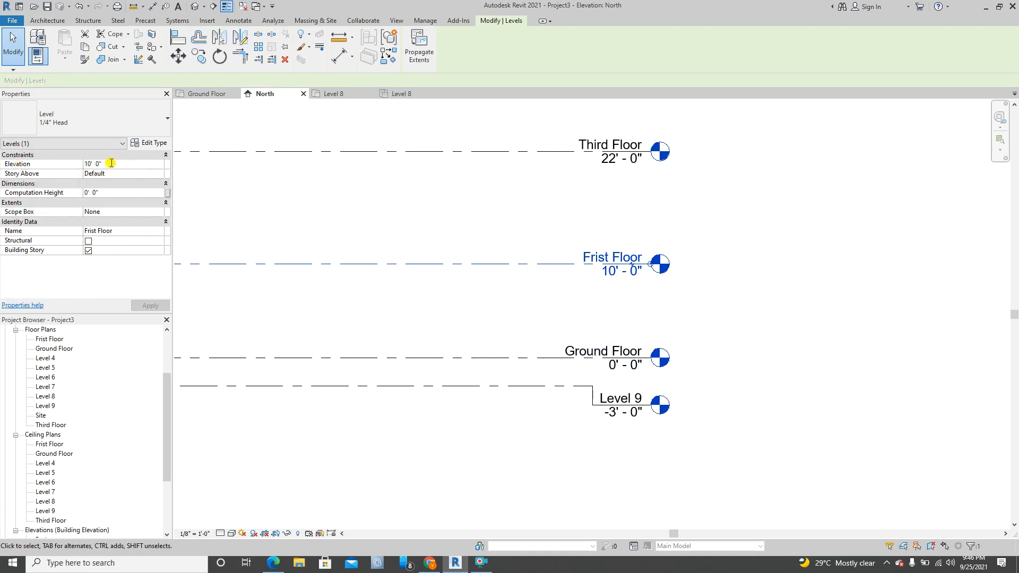
{"action": "type", "text": "12"}
{"action": "key", "text": "Escape"}
Step: Set the elevation of the Third Floor level to 24' in the level's properties
{"action": "middle_click_drag", "start_coordinate": [481, 245], "coordinate": [523, 306]}
{"action": "left_click", "coordinate": [601, 212]}
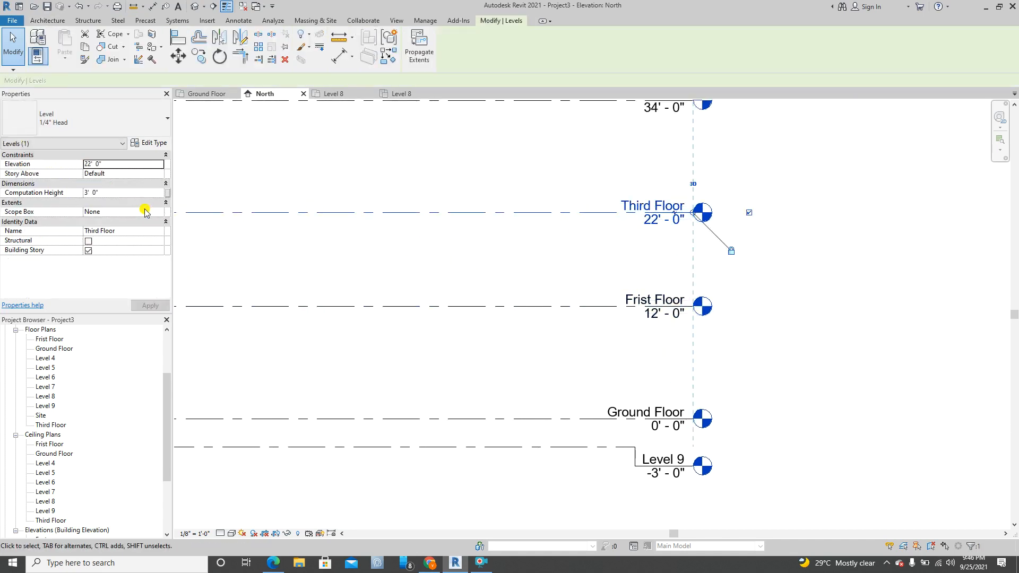
{"action": "left_click", "coordinate": [117, 164]}
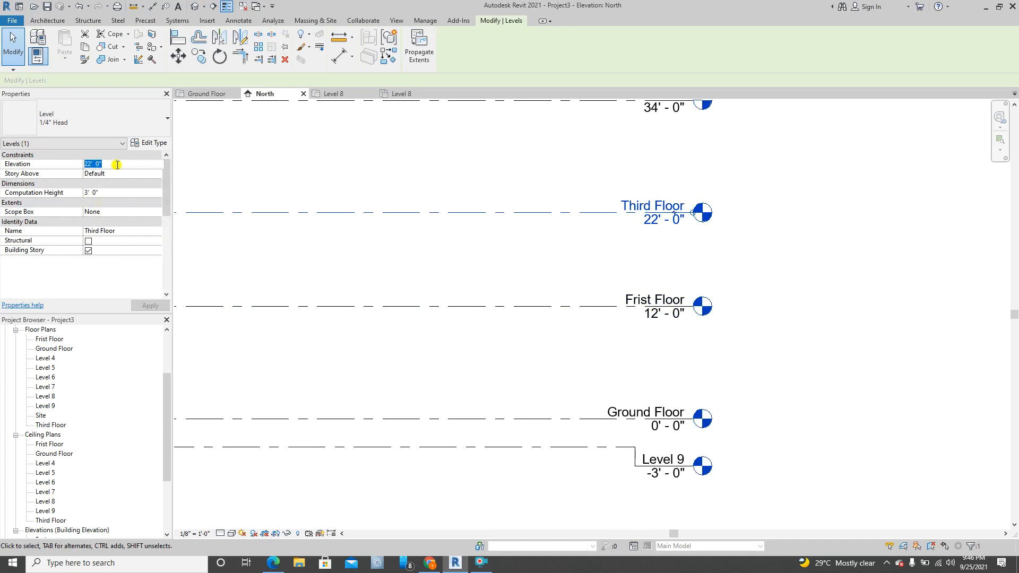
{"action": "type", "text": "24"}
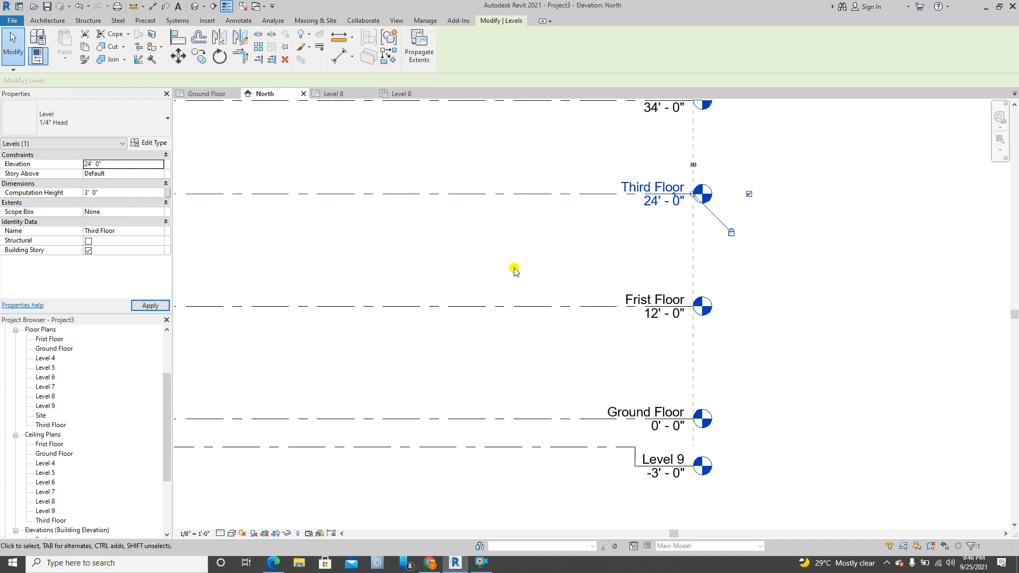
{"action": "left_click", "coordinate": [533, 276]}
Step: Set the Frist Floor level's elevation to 10' directly on its level head label
{"action": "scroll", "coordinate": [533, 276], "scroll_direction": "down", "scroll_amount": 1}
{"action": "scroll", "coordinate": [538, 340], "scroll_direction": "down", "scroll_amount": 1}
{"action": "scroll", "coordinate": [562, 339], "scroll_direction": "up", "scroll_amount": 7}
{"action": "middle_click_drag", "start_coordinate": [617, 263], "coordinate": [621, 369]}
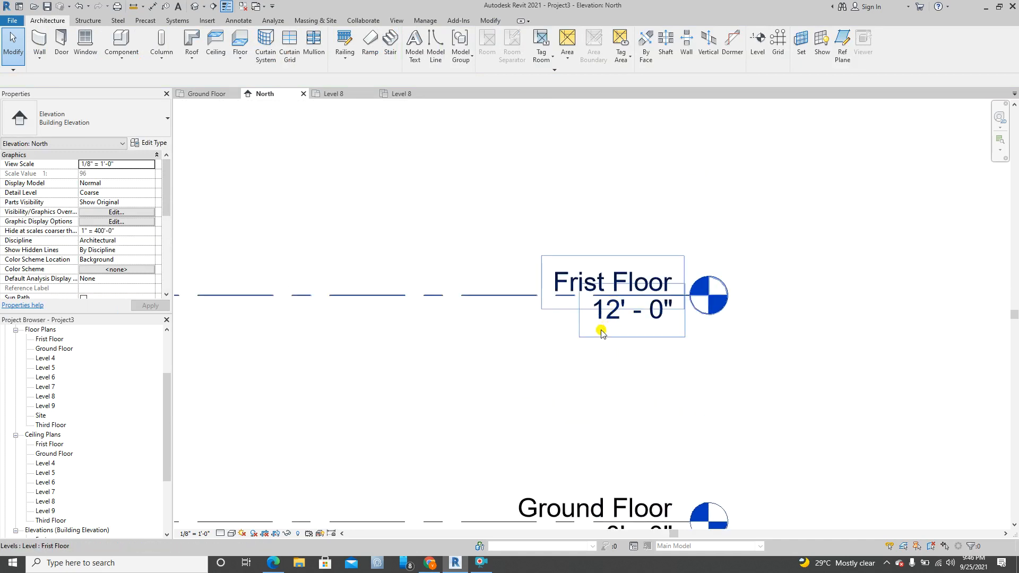
{"action": "left_click", "coordinate": [601, 332]}
{"action": "left_click", "coordinate": [633, 314]}
{"action": "type", "text": "10"}
{"action": "left_click", "coordinate": [613, 364]}
Step: Set the Third Floor level's elevation to 20' directly on its level head label
{"action": "scroll", "coordinate": [584, 353], "scroll_direction": "down", "scroll_amount": 2}
{"action": "middle_click_drag", "start_coordinate": [582, 264], "coordinate": [580, 341]}
{"action": "scroll", "coordinate": [597, 289], "scroll_direction": "up", "scroll_amount": 1}
{"action": "left_click", "coordinate": [598, 283]}
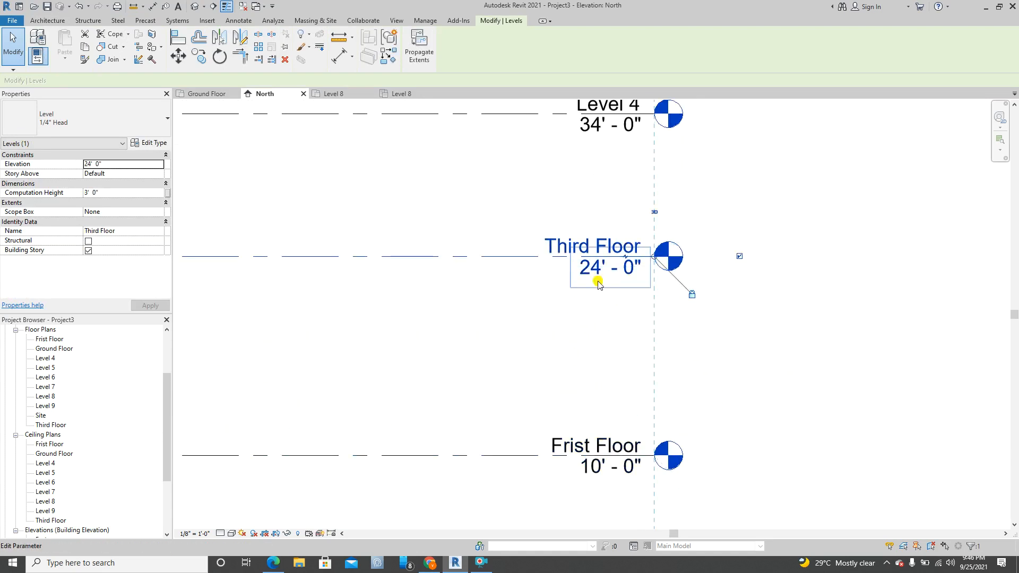
{"action": "left_click", "coordinate": [600, 283]}
{"action": "type", "text": "20"}
{"action": "left_click", "coordinate": [518, 341]}
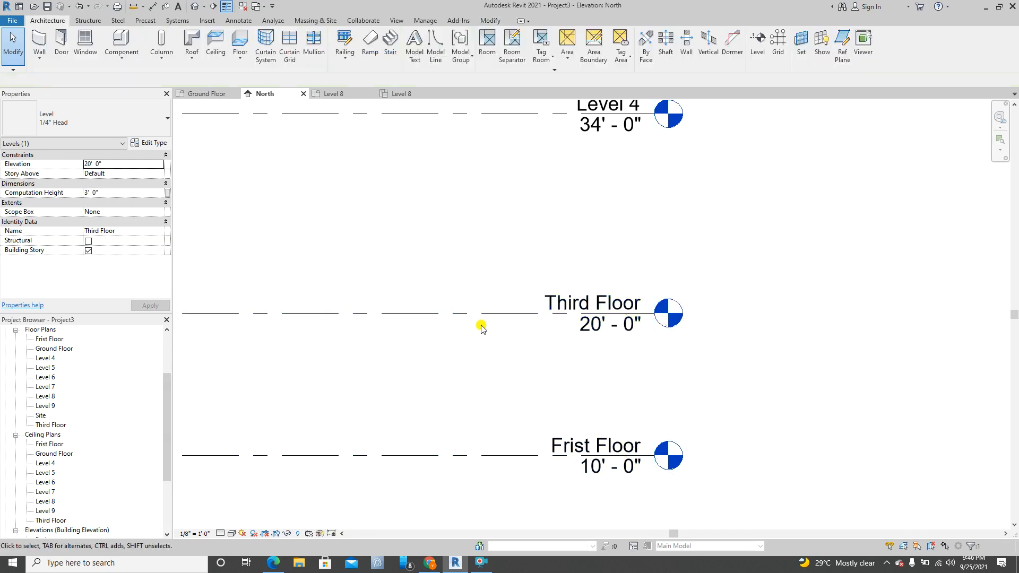
Step: Review the names, elevations and alignment of the levels from Level 9 upward in the North elevation
{"action": "scroll", "coordinate": [480, 325], "scroll_direction": "down", "scroll_amount": 2}
{"action": "middle_click_drag", "start_coordinate": [528, 257], "coordinate": [544, 227]}
{"action": "scroll", "coordinate": [536, 219], "scroll_direction": "down", "scroll_amount": 1}
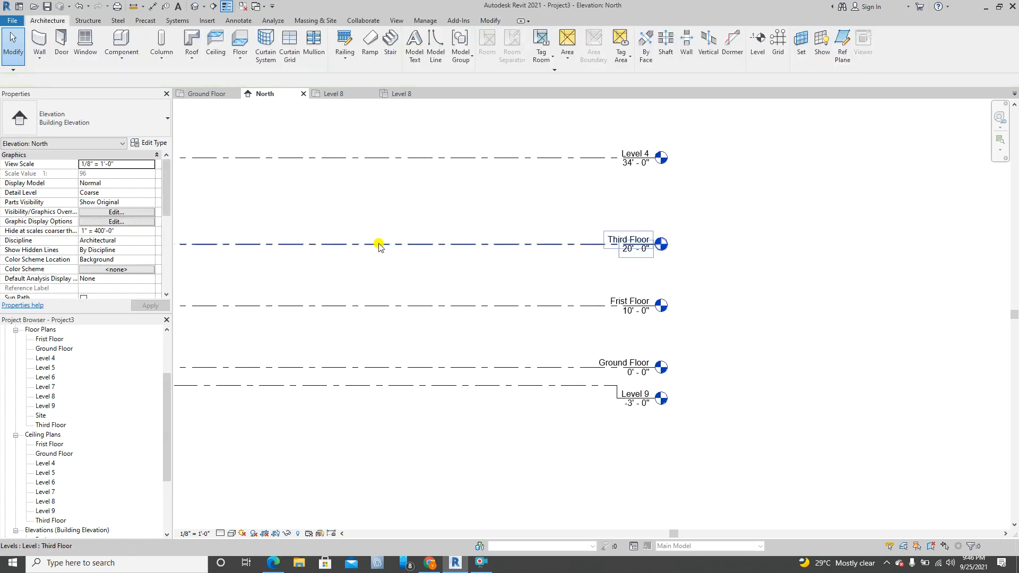
{"action": "middle_click_drag", "start_coordinate": [444, 279], "coordinate": [568, 268]}
{"action": "scroll", "coordinate": [753, 249], "scroll_direction": "up", "scroll_amount": 1}
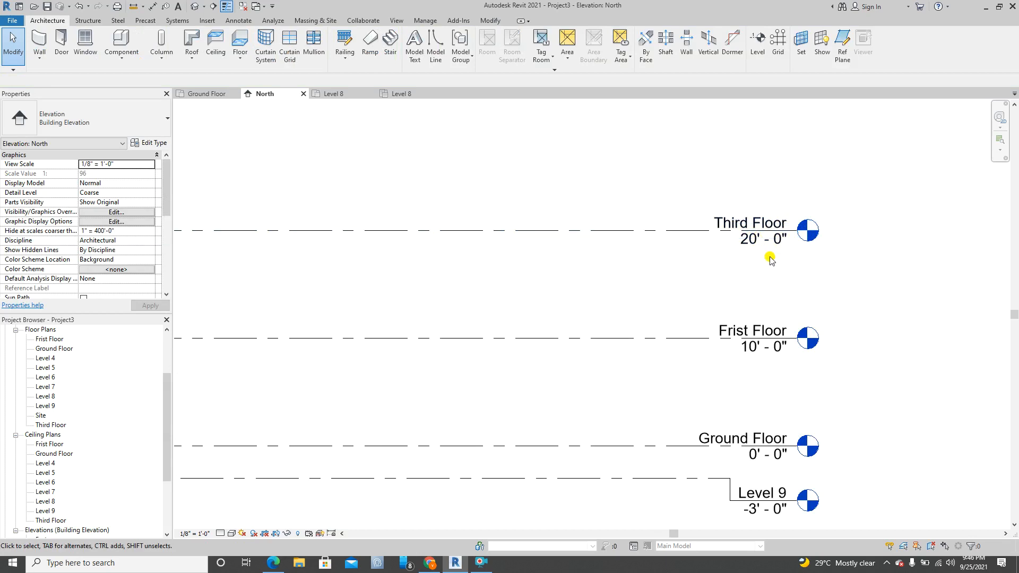
{"action": "scroll", "coordinate": [772, 243], "scroll_direction": "up", "scroll_amount": 1}
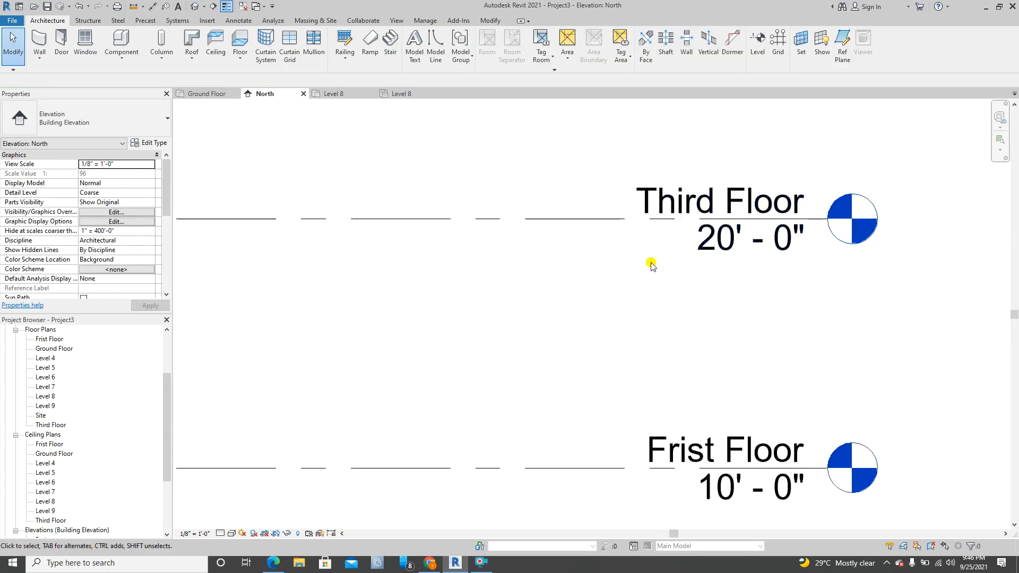
{"action": "scroll", "coordinate": [657, 252], "scroll_direction": "down", "scroll_amount": 1}
{"action": "scroll", "coordinate": [690, 238], "scroll_direction": "up", "scroll_amount": 2}
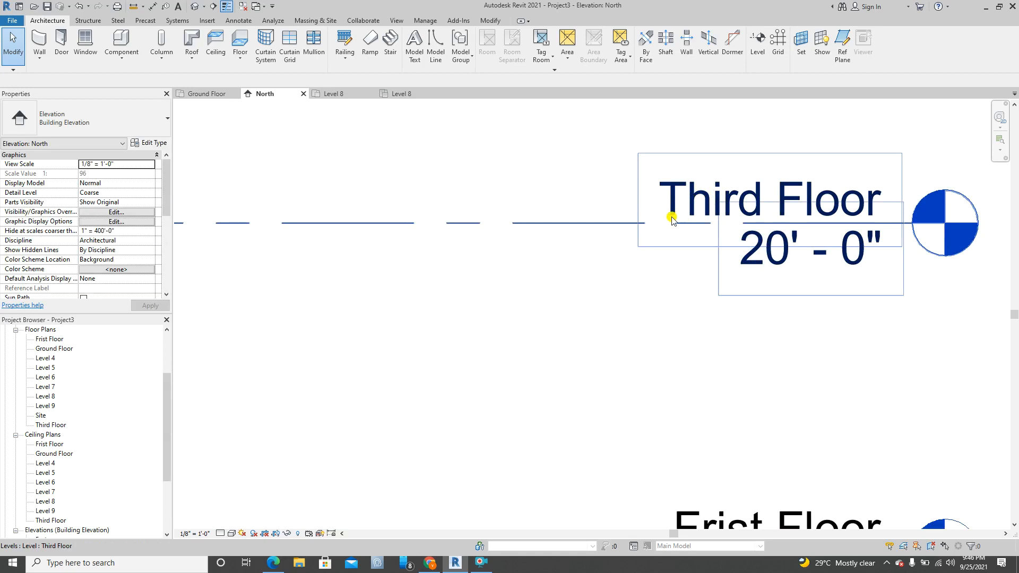
{"action": "scroll", "coordinate": [668, 220], "scroll_direction": "down", "scroll_amount": 5}
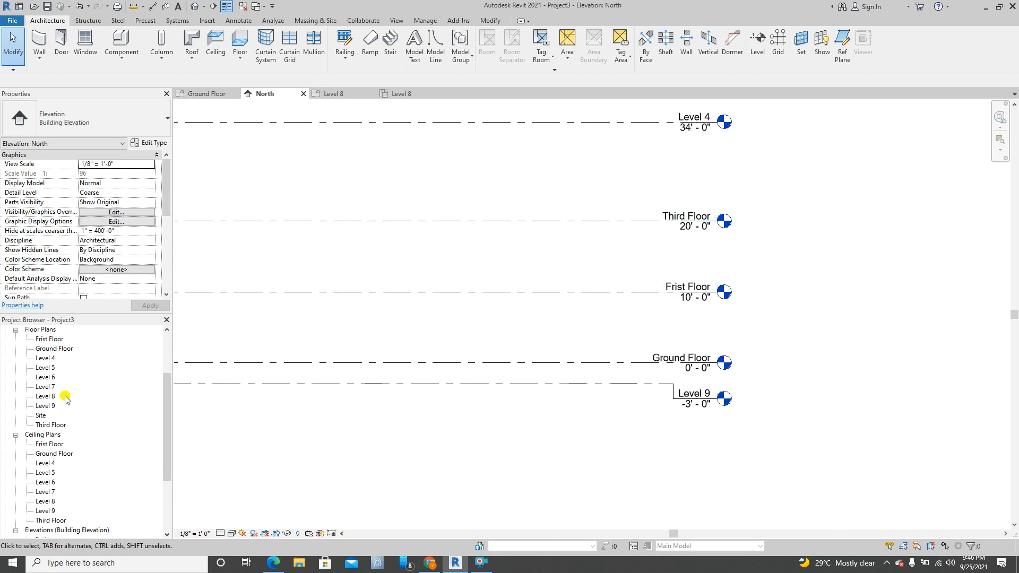
{"action": "scroll", "coordinate": [390, 333], "scroll_direction": "down", "scroll_amount": 2}
{"action": "middle_click_drag", "start_coordinate": [389, 332], "coordinate": [517, 332]}
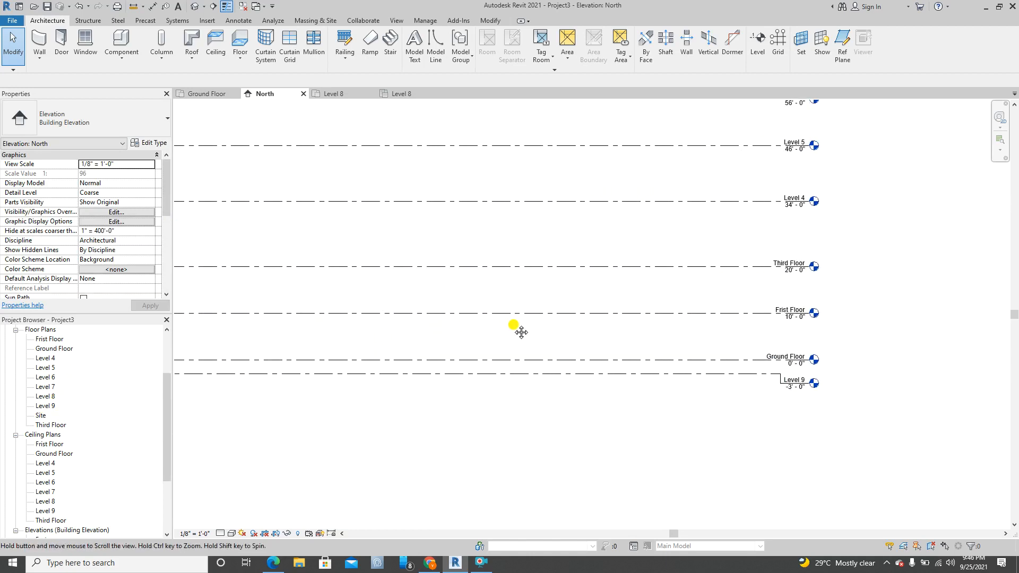
{"action": "scroll", "coordinate": [467, 326], "scroll_direction": "down", "scroll_amount": 1}
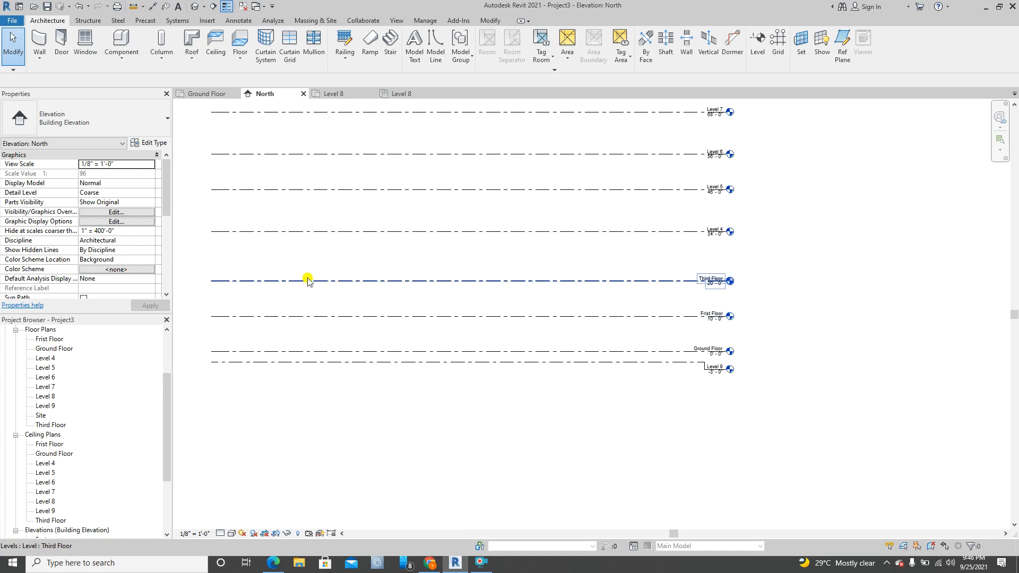
Step: Examine the spacing and alignment of the level lines from Level 9 up to Level 8 in the North elevation
{"action": "middle_click_drag", "start_coordinate": [305, 281], "coordinate": [380, 342]}
{"action": "scroll", "coordinate": [650, 153], "scroll_direction": "up", "scroll_amount": 2}
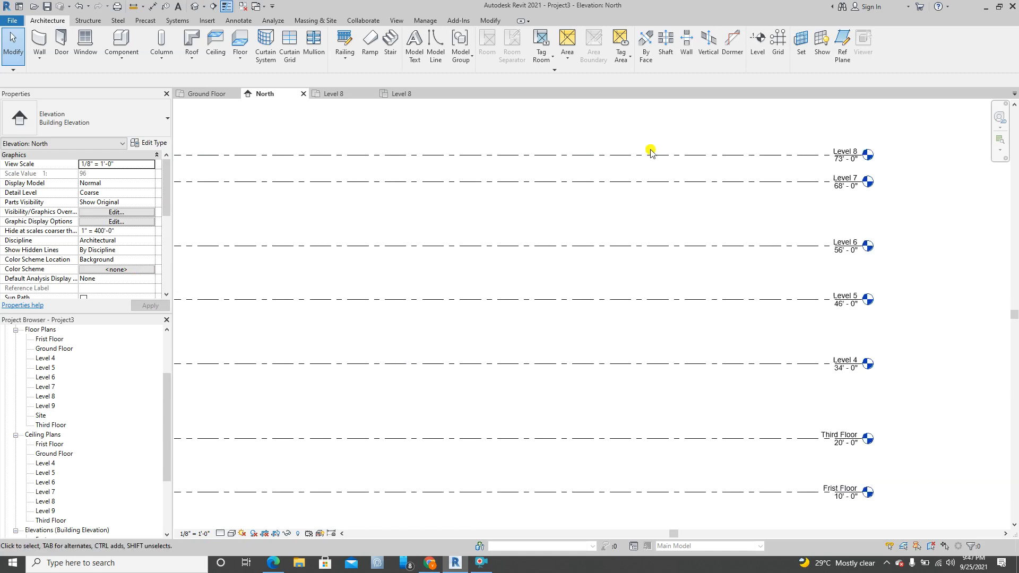
{"action": "scroll", "coordinate": [651, 152], "scroll_direction": "up", "scroll_amount": 1}
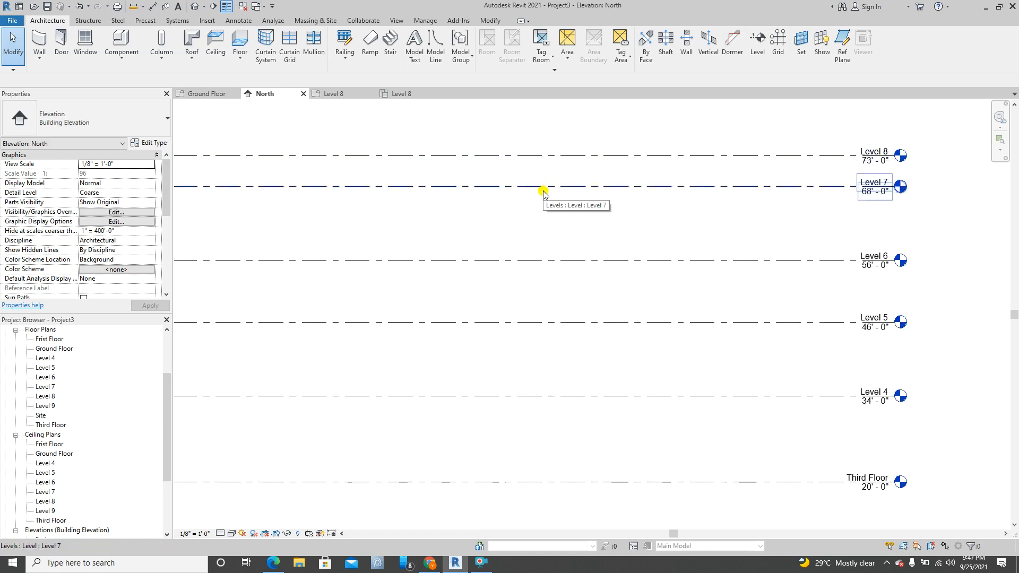
{"action": "scroll", "coordinate": [544, 196], "scroll_direction": "down", "scroll_amount": 1}
{"action": "middle_click_drag", "start_coordinate": [586, 323], "coordinate": [580, 239]}
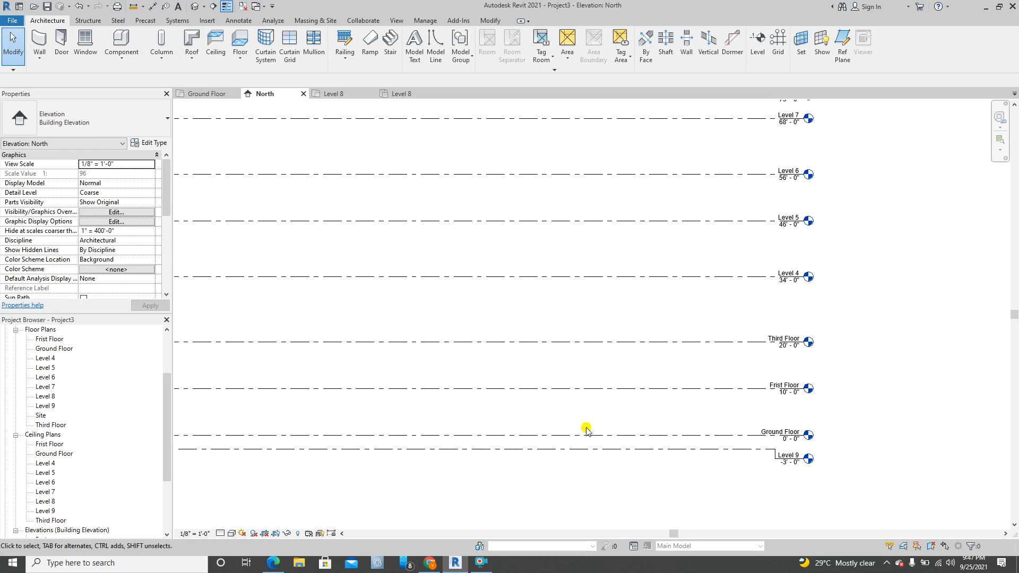
{"action": "middle_click_drag", "start_coordinate": [586, 431], "coordinate": [573, 345]}
{"action": "middle_click_drag", "start_coordinate": [450, 346], "coordinate": [574, 343]}
{"action": "middle_click_drag", "start_coordinate": [388, 345], "coordinate": [506, 356]}
{"action": "middle_click_drag", "start_coordinate": [493, 296], "coordinate": [409, 345]}
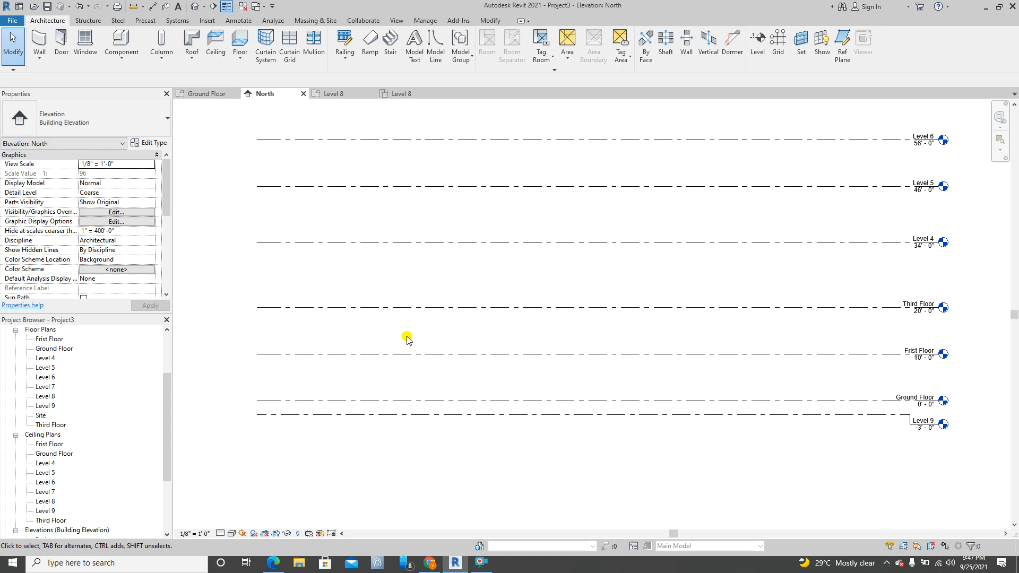
Step: Select the Ground Floor level and open its name for editing on the level head
{"action": "scroll", "coordinate": [901, 427], "scroll_direction": "up", "scroll_amount": 3}
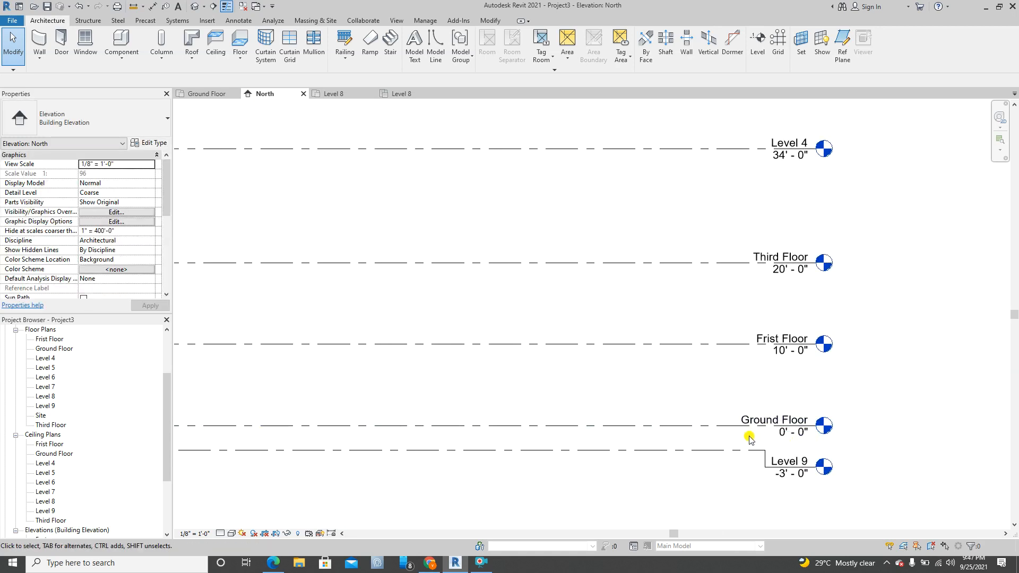
{"action": "left_click", "coordinate": [749, 435]}
{"action": "left_click", "coordinate": [803, 417]}
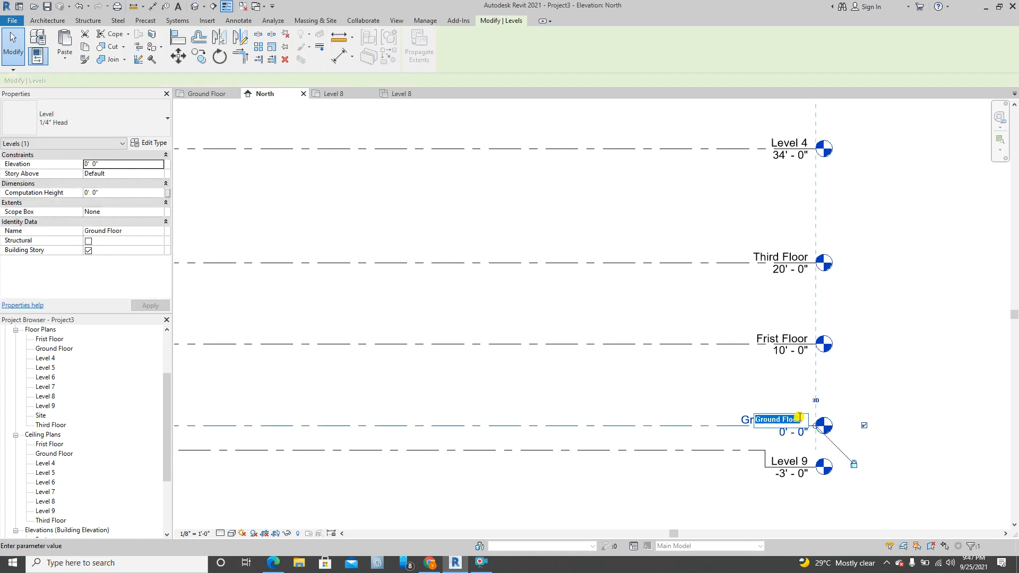
{"action": "left_click", "coordinate": [744, 399]}
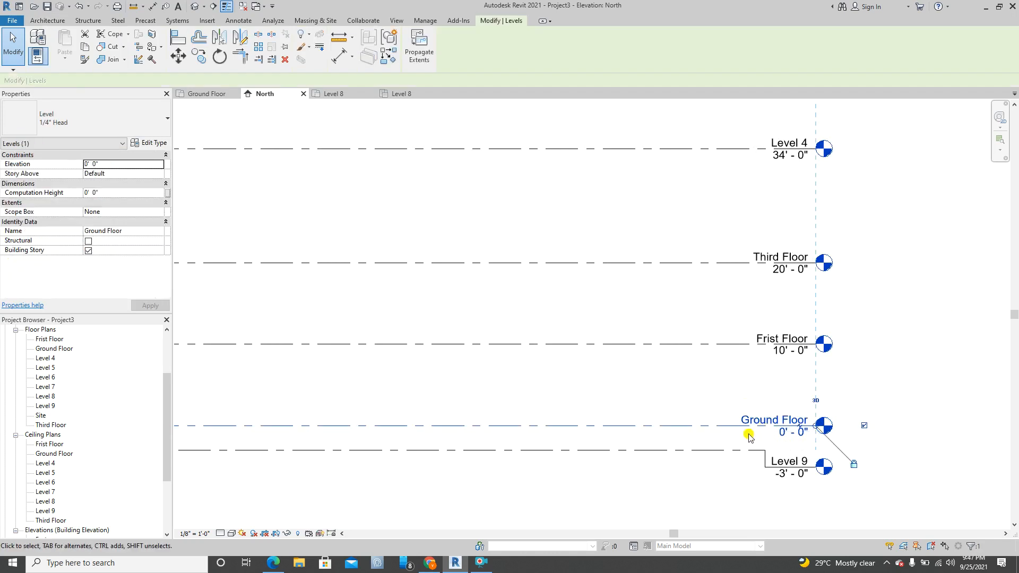
{"action": "scroll", "coordinate": [748, 436], "scroll_direction": "up", "scroll_amount": 2}
{"action": "middle_click_drag", "start_coordinate": [763, 442], "coordinate": [734, 417]}
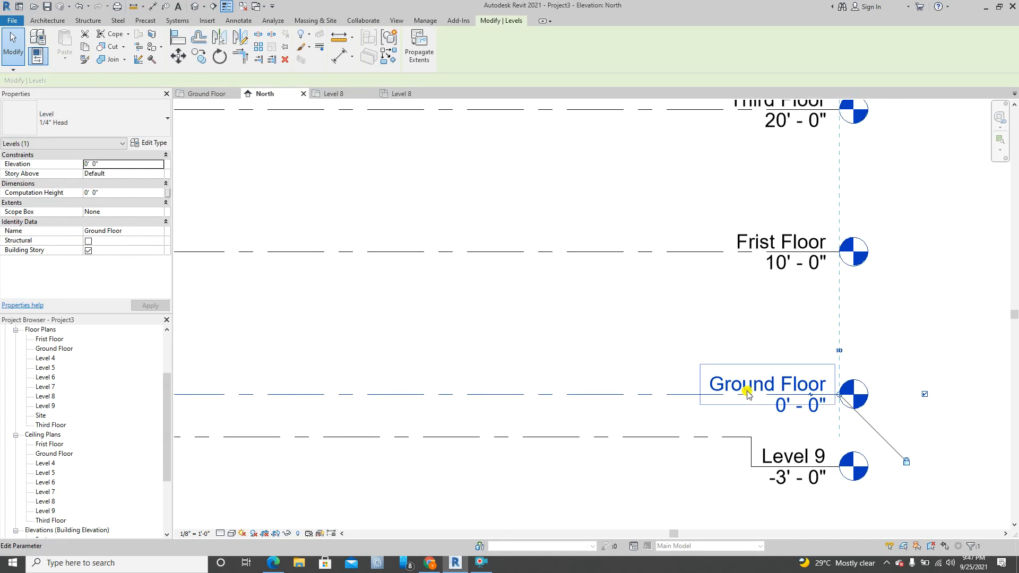
{"action": "left_click", "coordinate": [741, 394]}
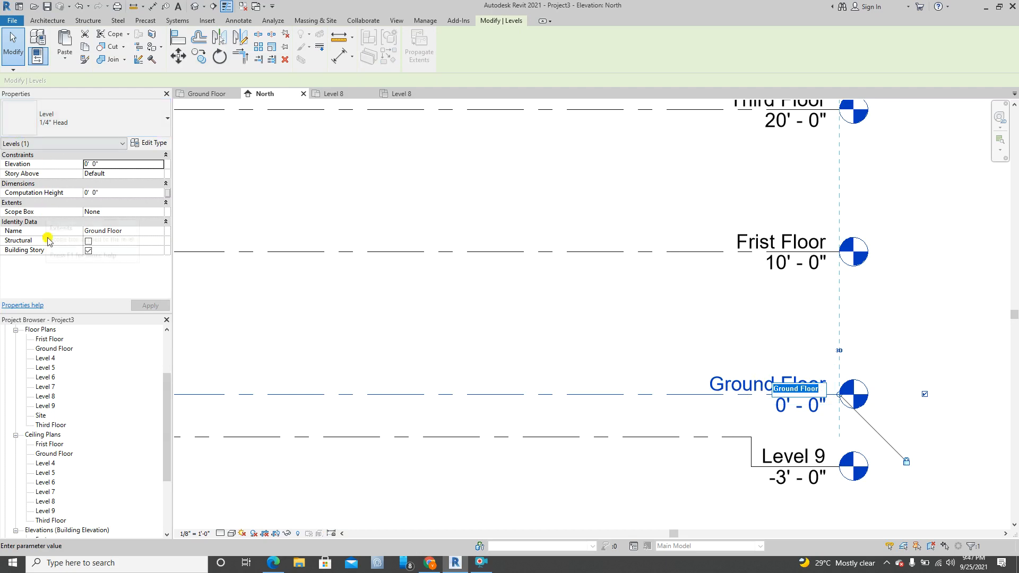
{"action": "left_click", "coordinate": [563, 344]}
{"action": "scroll", "coordinate": [805, 440], "scroll_direction": "up", "scroll_amount": 3}
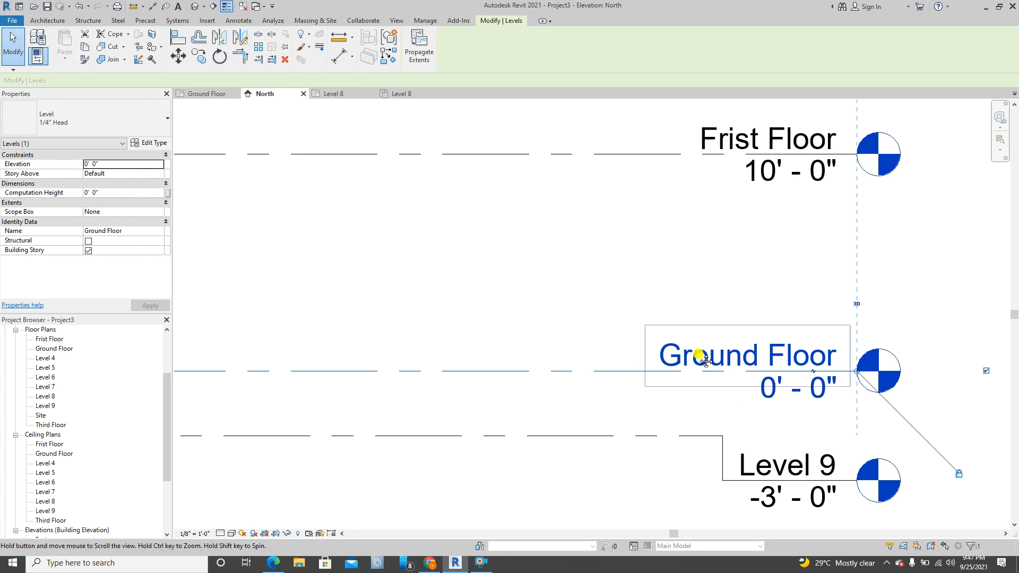
Step: Select the Frist Floor level and open its elevation for editing on the level head
{"action": "middle_click_drag", "start_coordinate": [698, 338], "coordinate": [695, 426]}
{"action": "left_click", "coordinate": [762, 267]}
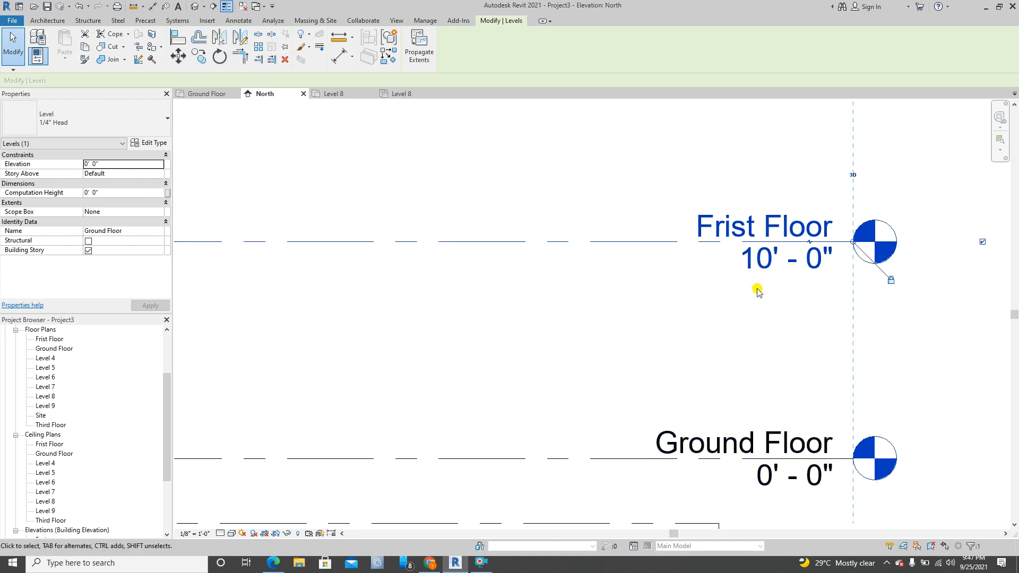
{"action": "left_click", "coordinate": [760, 267]}
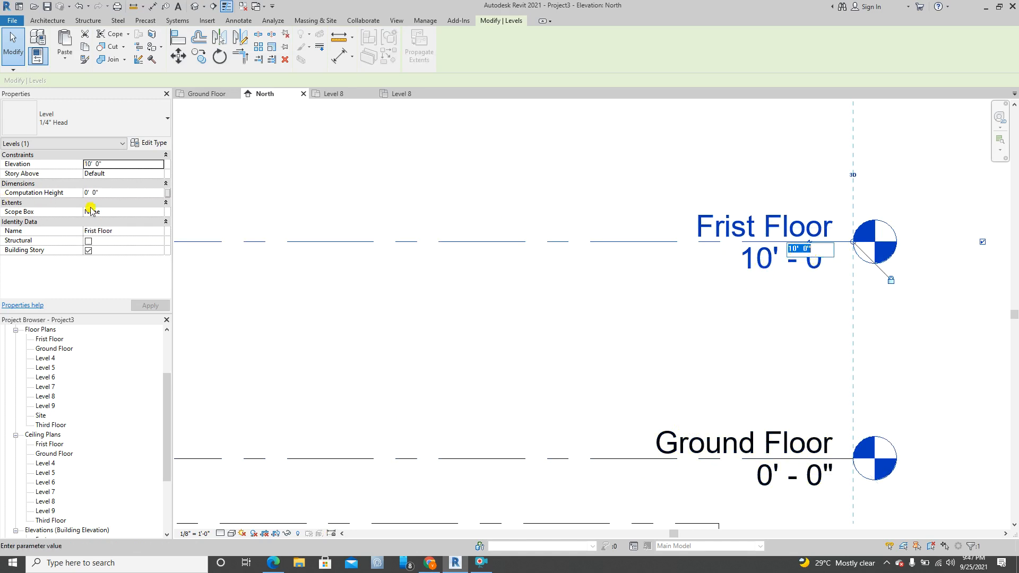
{"action": "left_click", "coordinate": [520, 405]}
Step: Create a new level with a plan view above Level 8 by picking the Level 8 line with a 10' offset
{"action": "scroll", "coordinate": [514, 407], "scroll_direction": "down", "scroll_amount": 2}
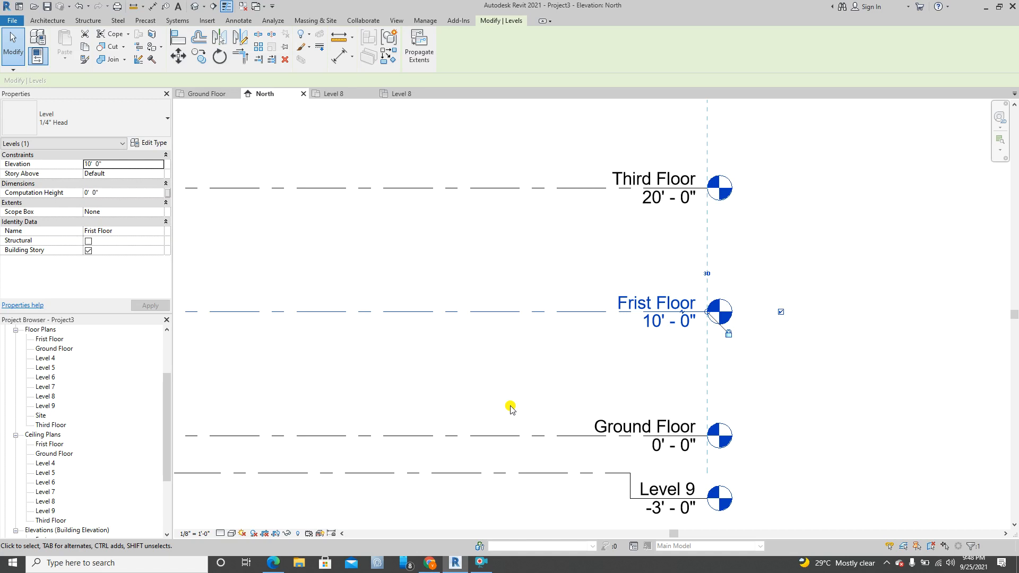
{"action": "scroll", "coordinate": [510, 408], "scroll_direction": "down", "scroll_amount": 5}
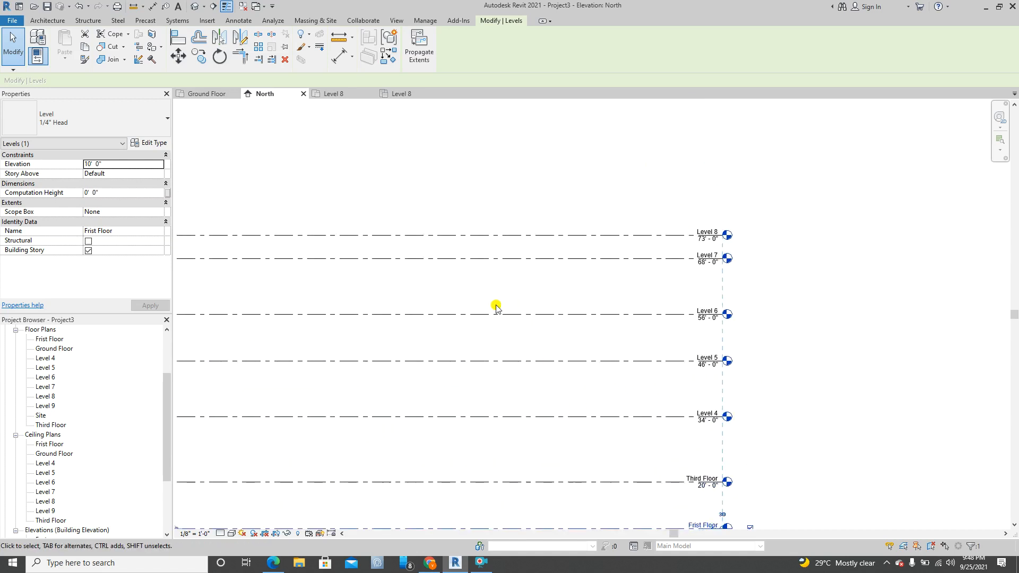
{"action": "scroll", "coordinate": [584, 297], "scroll_direction": "up", "scroll_amount": 3}
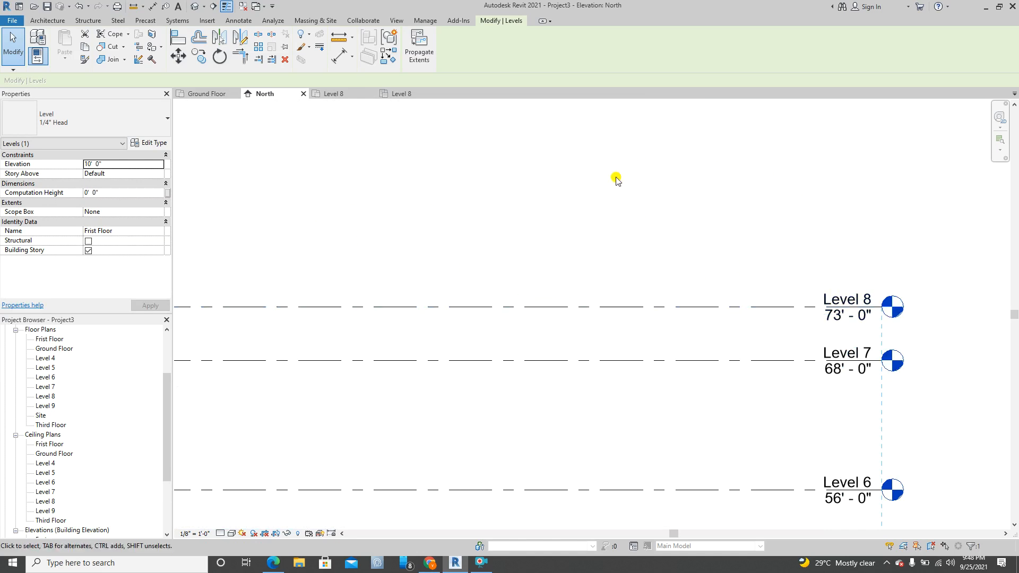
{"action": "scroll", "coordinate": [651, 249], "scroll_direction": "down", "scroll_amount": 3}
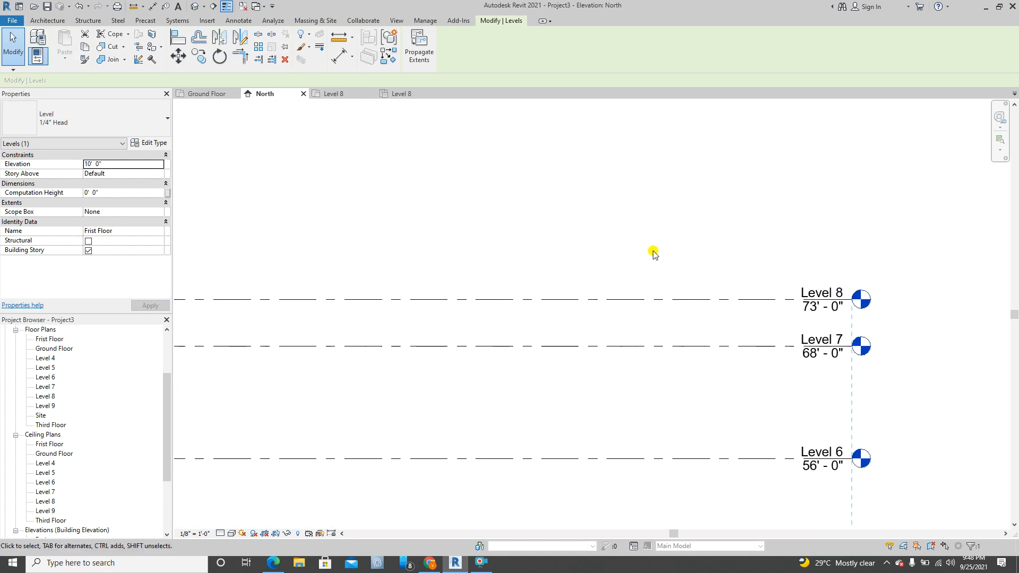
{"action": "left_click", "coordinate": [38, 20]}
{"action": "left_click", "coordinate": [778, 42]}
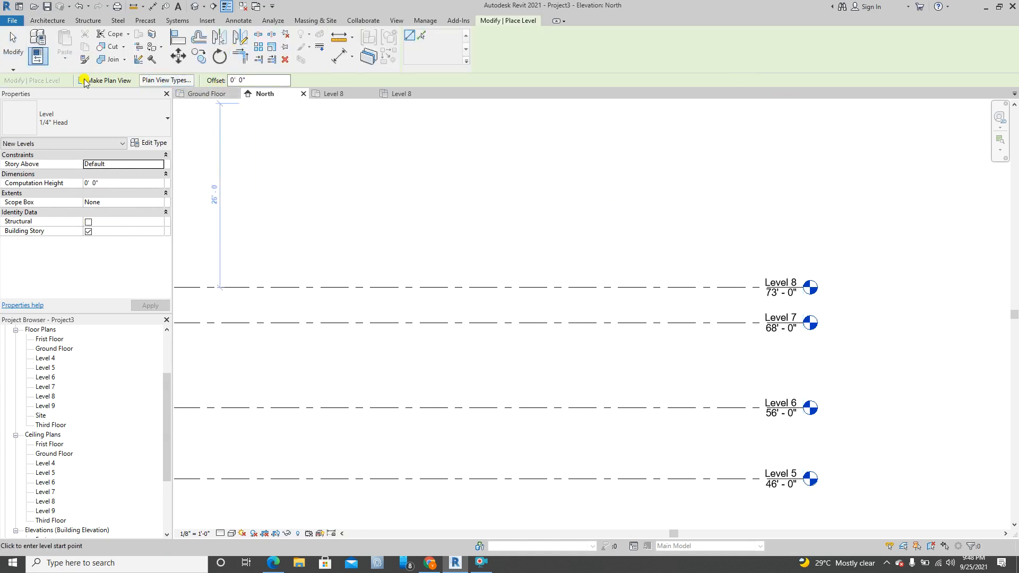
{"action": "left_click", "coordinate": [241, 80]}
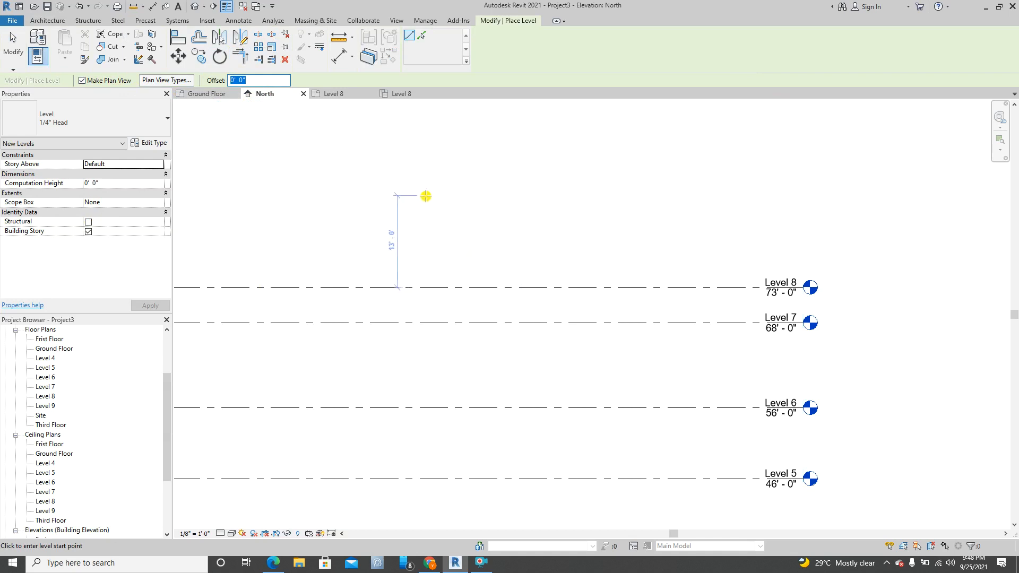
{"action": "type", "text": "1"}
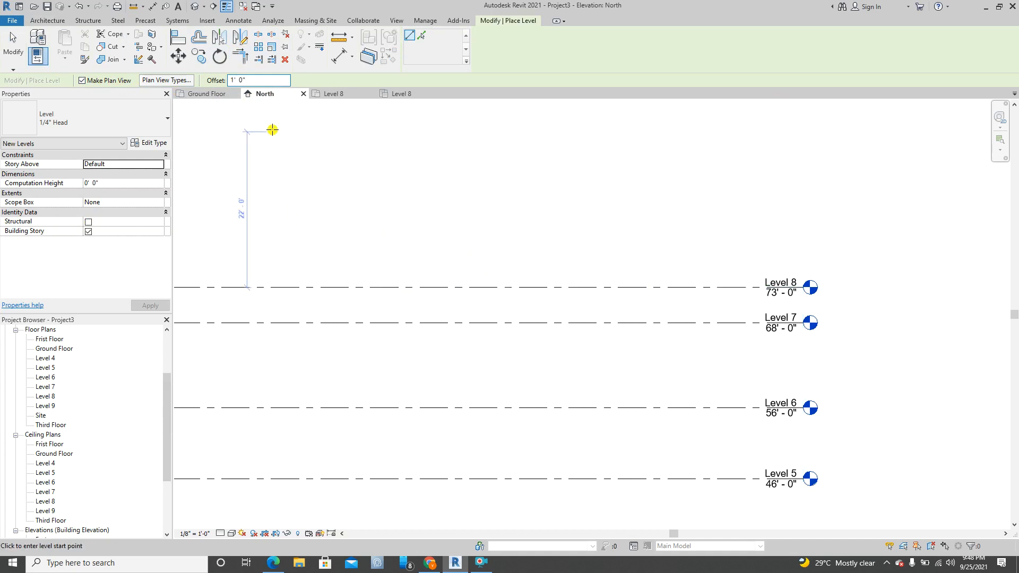
{"action": "left_click_drag", "start_coordinate": [249, 81], "coordinate": [225, 83]}
{"action": "type", "text": "1"}
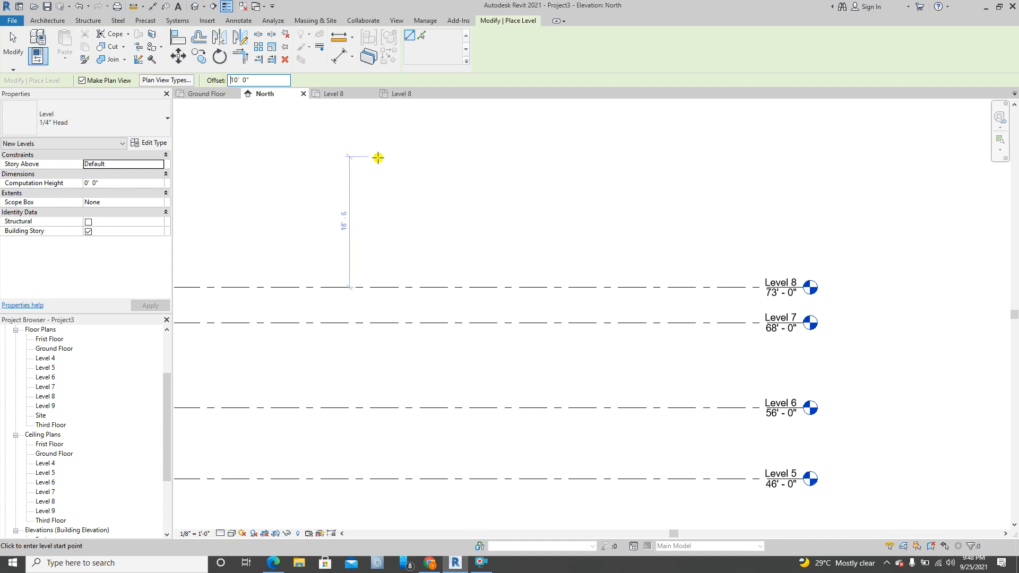
{"action": "left_click", "coordinate": [422, 37]}
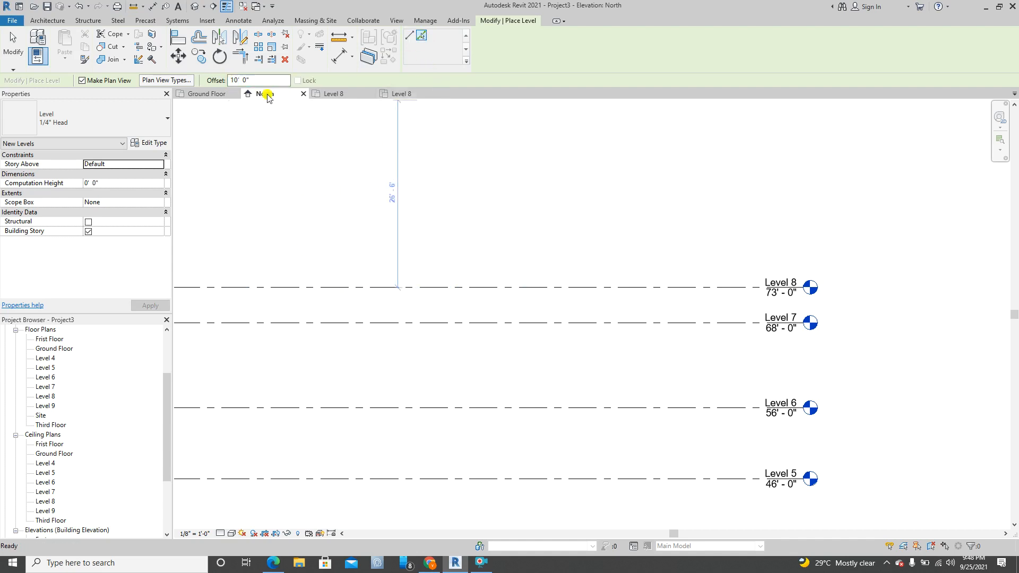
{"action": "left_click", "coordinate": [314, 287]}
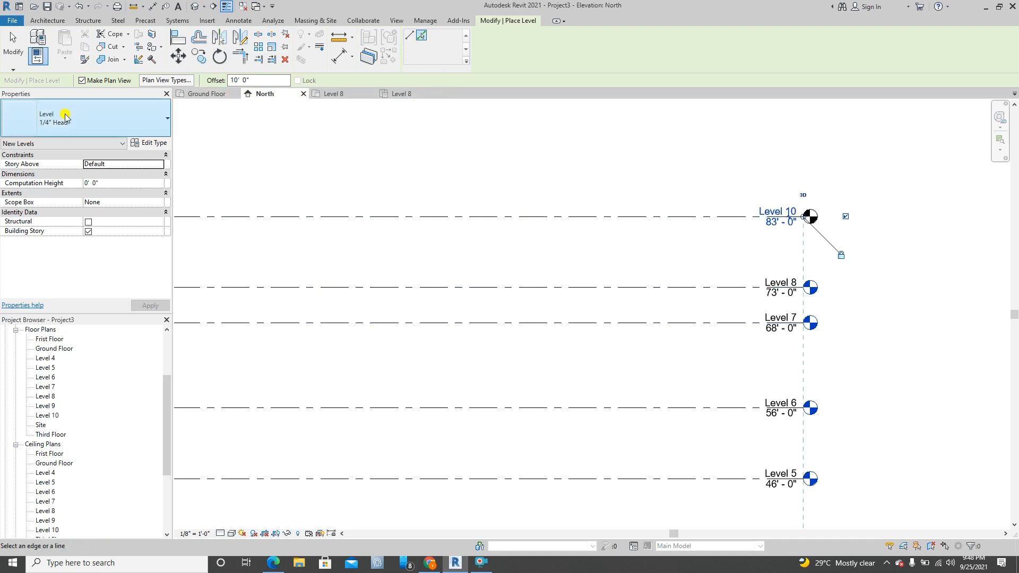
{"action": "left_click", "coordinate": [13, 43]}
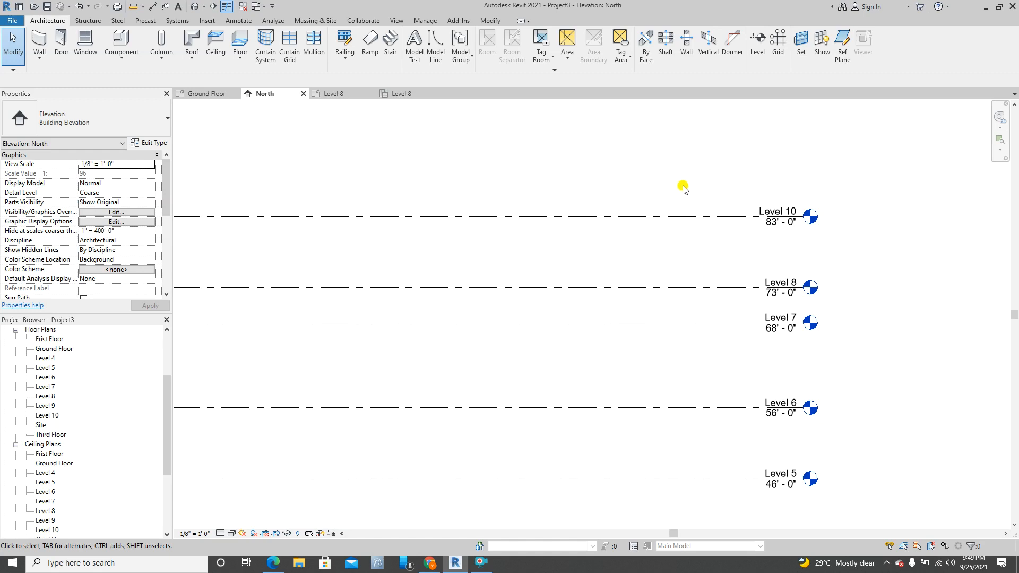
Step: Review the full set of levels and select Level 10 to inspect its left end and alignment lock
{"action": "scroll", "coordinate": [678, 207], "scroll_direction": "down", "scroll_amount": 3}
{"action": "scroll", "coordinate": [586, 224], "scroll_direction": "up", "scroll_amount": 1}
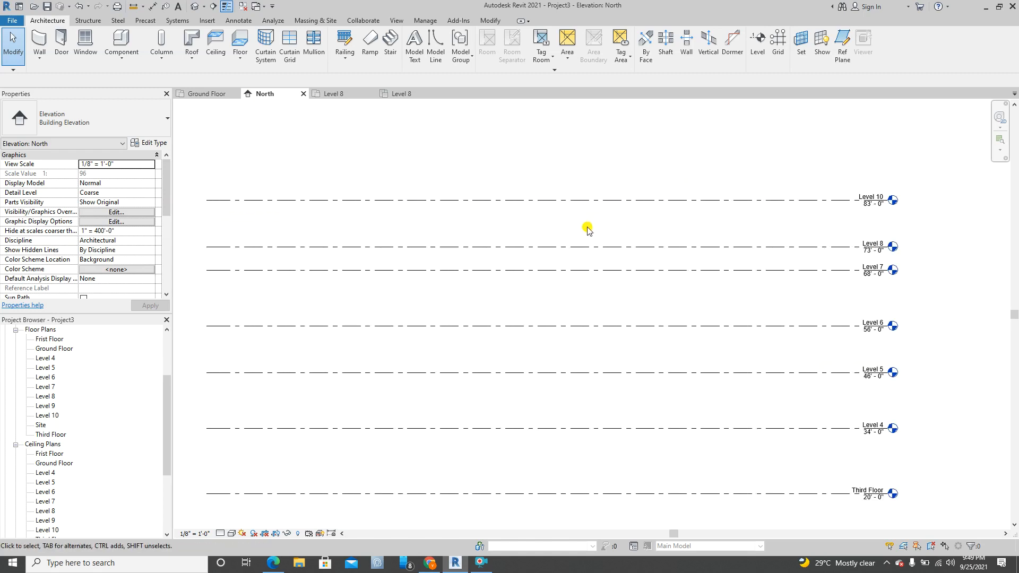
{"action": "scroll", "coordinate": [587, 226], "scroll_direction": "down", "scroll_amount": 1}
{"action": "middle_click_drag", "start_coordinate": [410, 459], "coordinate": [391, 323]}
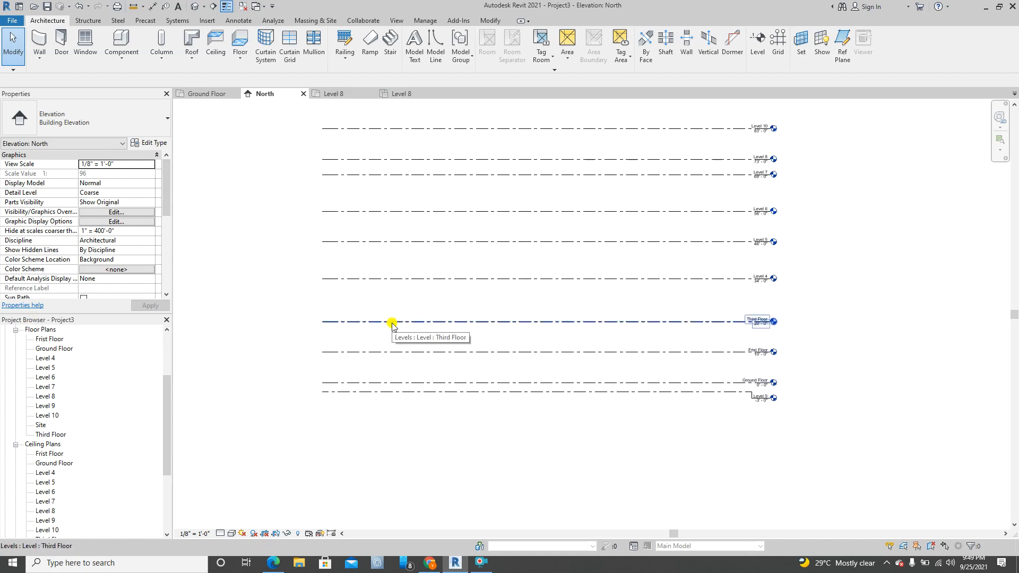
{"action": "scroll", "coordinate": [450, 371], "scroll_direction": "down", "scroll_amount": 2}
{"action": "scroll", "coordinate": [444, 301], "scroll_direction": "up", "scroll_amount": 2}
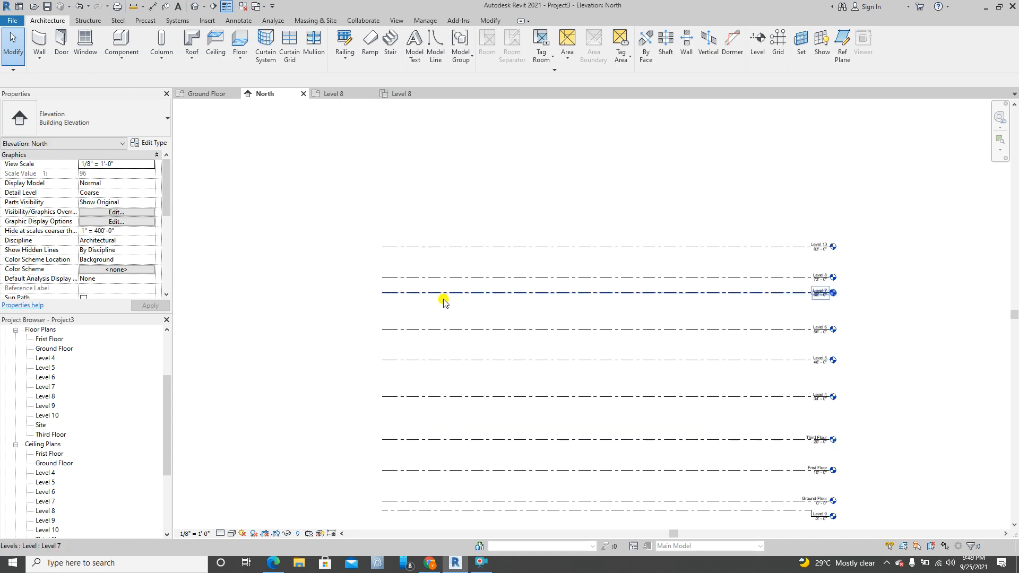
{"action": "left_click", "coordinate": [391, 246]}
{"action": "scroll", "coordinate": [359, 249], "scroll_direction": "up", "scroll_amount": 1}
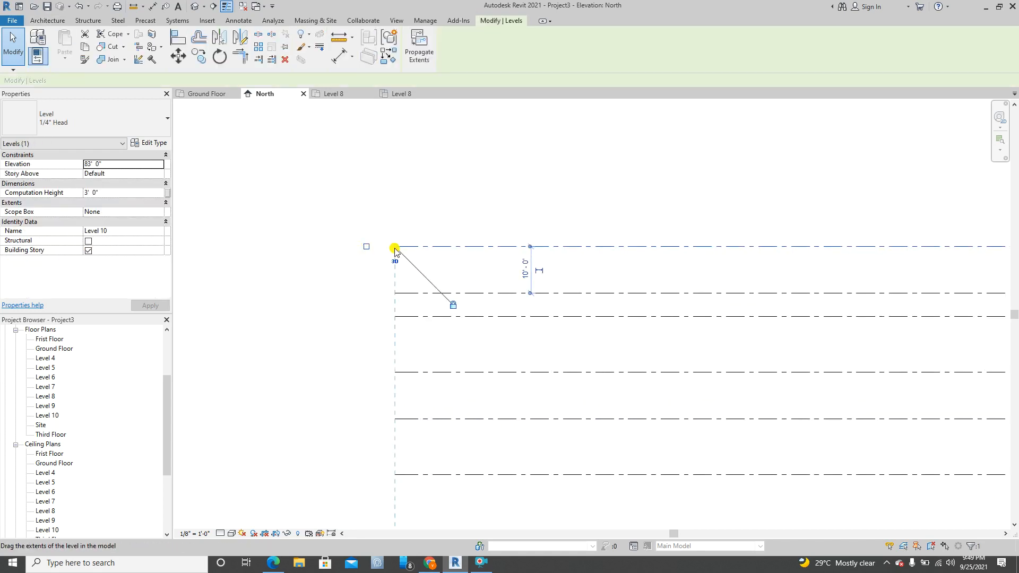
{"action": "mouse_move", "coordinate": [396, 247]}
{"action": "left_mouse_down"}
{"action": "mouse_move", "coordinate": [371, 242]}
{"action": "mouse_move", "coordinate": [391, 245]}
{"action": "left_mouse_up"}
{"action": "scroll", "coordinate": [391, 245], "scroll_direction": "down", "scroll_amount": 2}
{"action": "scroll", "coordinate": [376, 237], "scroll_direction": "up", "scroll_amount": 4}
{"action": "scroll", "coordinate": [381, 251], "scroll_direction": "up", "scroll_amount": 2}
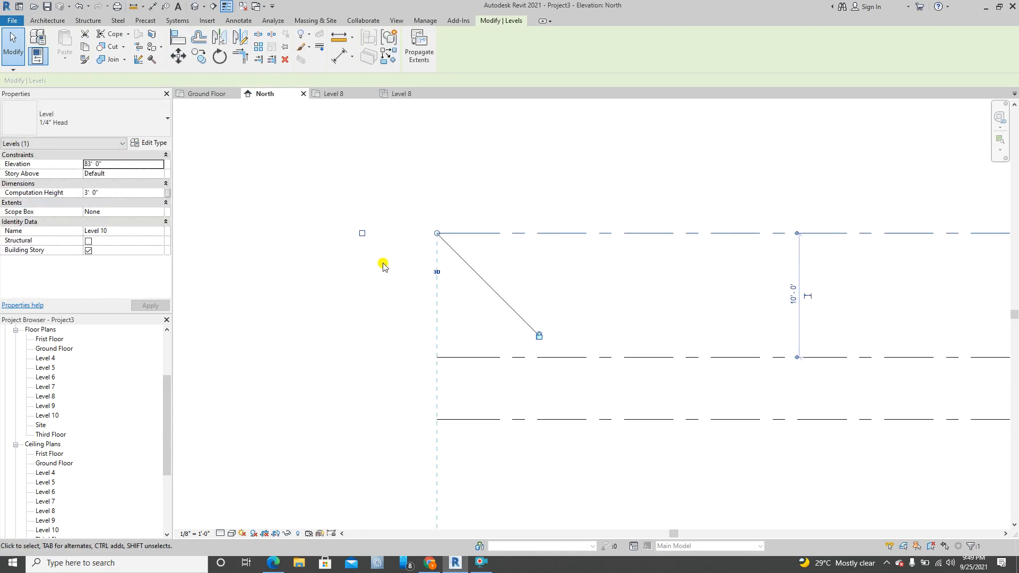
{"action": "scroll", "coordinate": [387, 249], "scroll_direction": "down", "scroll_amount": 3}
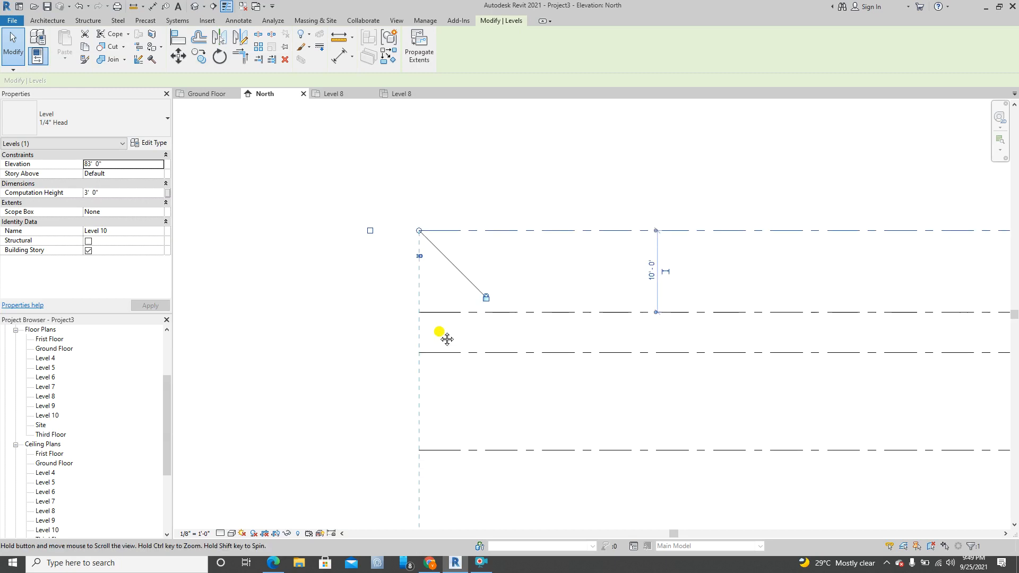
Step: Release Level 10's left end from the other levels and extend it outward beyond their ends
{"action": "left_click", "coordinate": [419, 213]}
{"action": "left_click", "coordinate": [416, 162]}
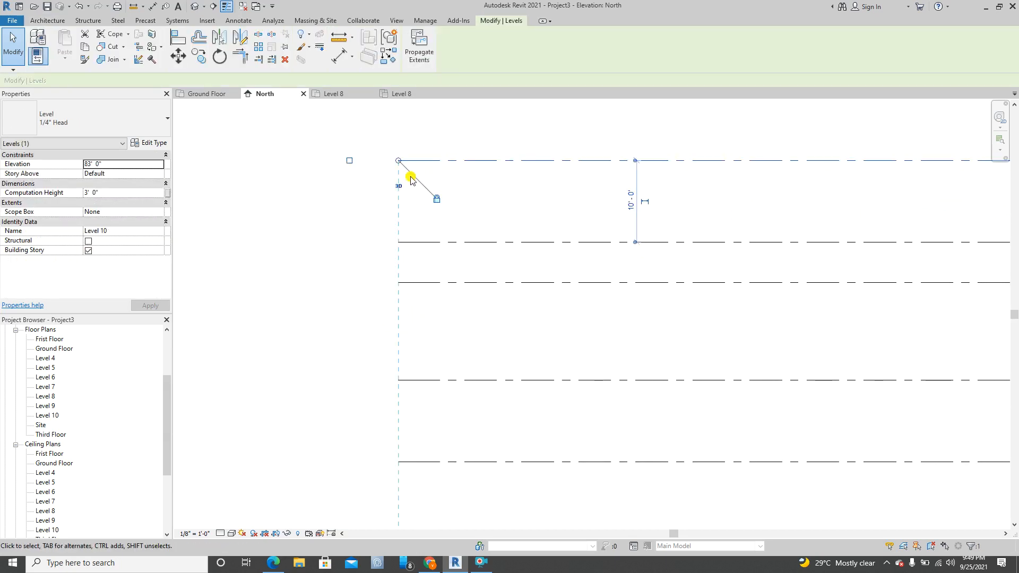
{"action": "left_click", "coordinate": [350, 208]}
{"action": "left_click", "coordinate": [433, 162]}
{"action": "left_click_drag", "start_coordinate": [399, 160], "coordinate": [309, 160]}
{"action": "left_click", "coordinate": [319, 206]}
{"action": "scroll", "coordinate": [322, 206], "scroll_direction": "down", "scroll_amount": 2}
{"action": "middle_click_drag", "start_coordinate": [323, 207], "coordinate": [377, 213]}
Step: Bring Level 10's left end back into alignment with the left ends of the other levels
{"action": "left_click", "coordinate": [369, 182]}
{"action": "left_click", "coordinate": [368, 182]}
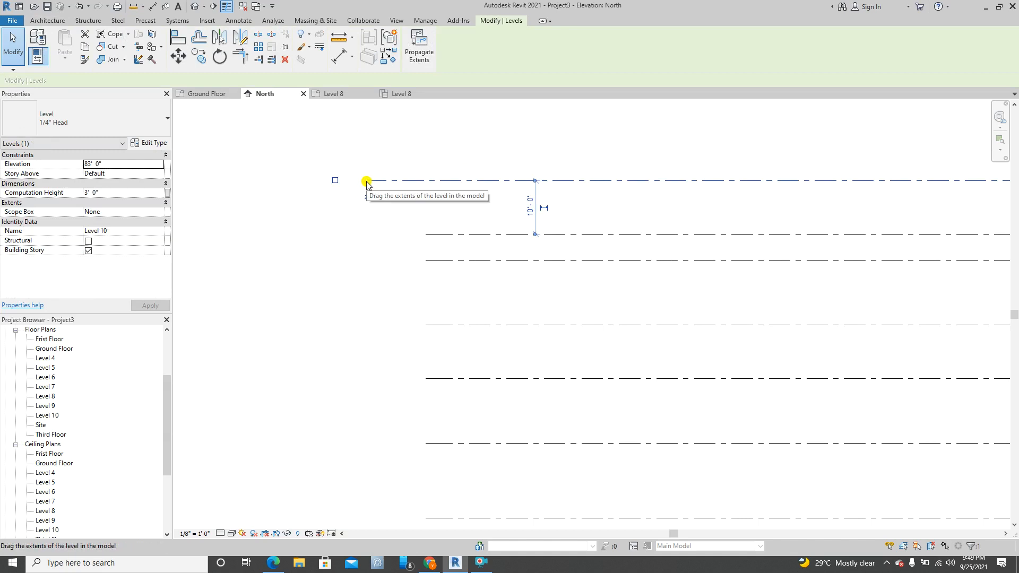
{"action": "key", "text": "l"}
{"action": "key", "text": "l"}
{"action": "left_click", "coordinate": [367, 181]}
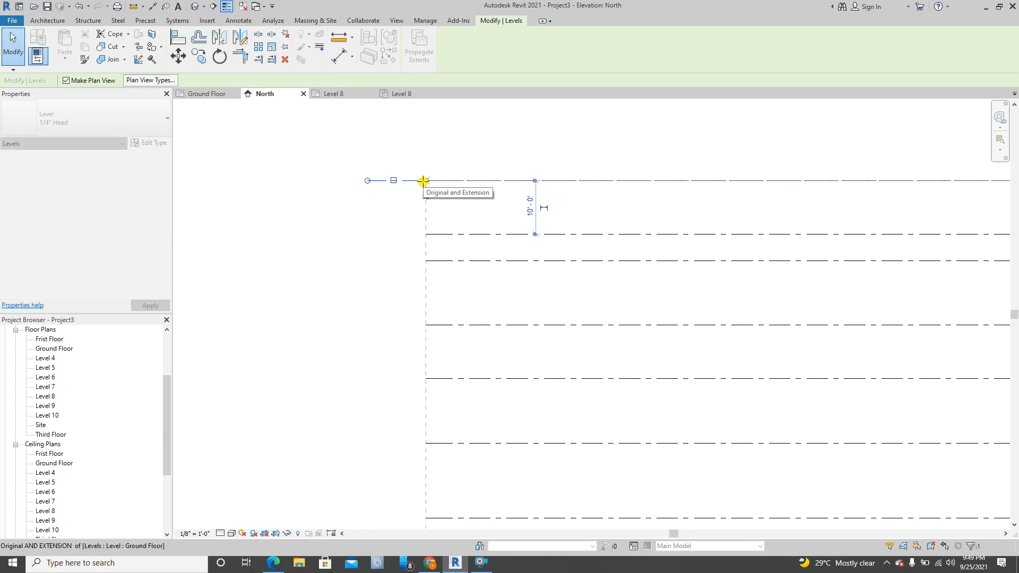
{"action": "left_click", "coordinate": [422, 181]}
{"action": "key", "text": "Escape"}
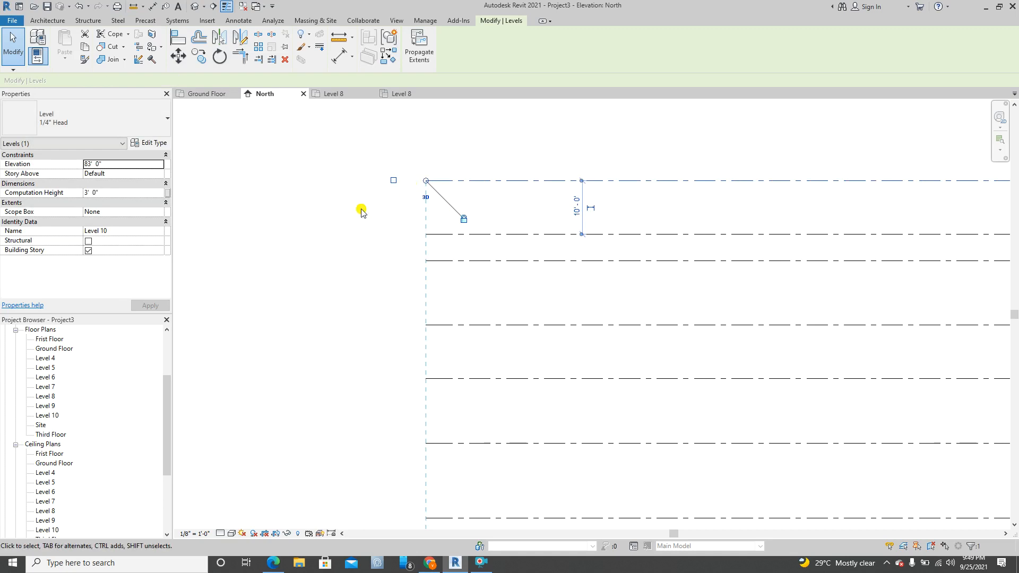
{"action": "key", "text": "Escape"}
Step: Extend the right ends of all aligned levels outward together using Level 10's end, keeping Level 10 selected
{"action": "scroll", "coordinate": [364, 210], "scroll_direction": "down", "scroll_amount": 6}
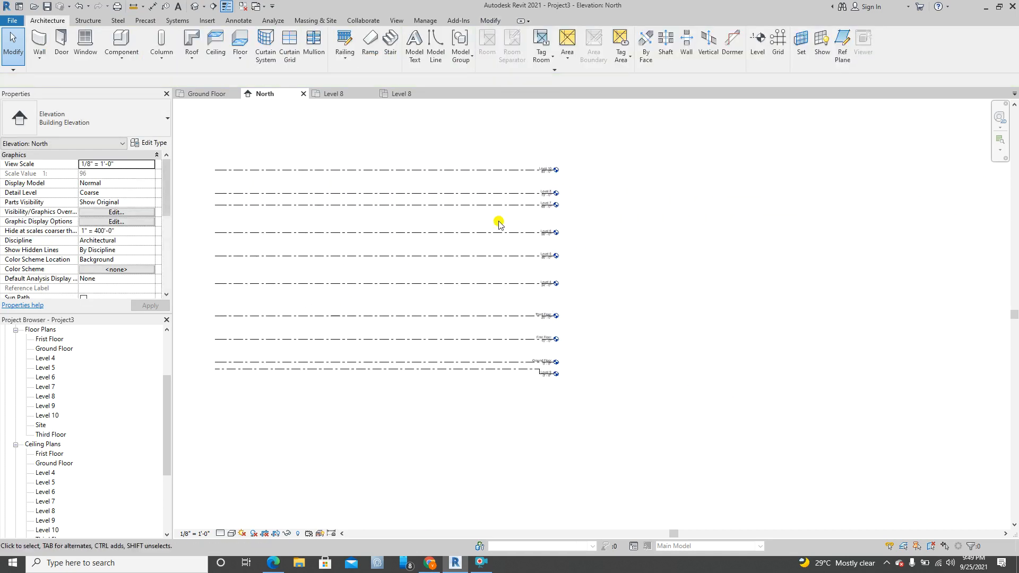
{"action": "scroll", "coordinate": [539, 182], "scroll_direction": "up", "scroll_amount": 4}
{"action": "left_click", "coordinate": [471, 259]}
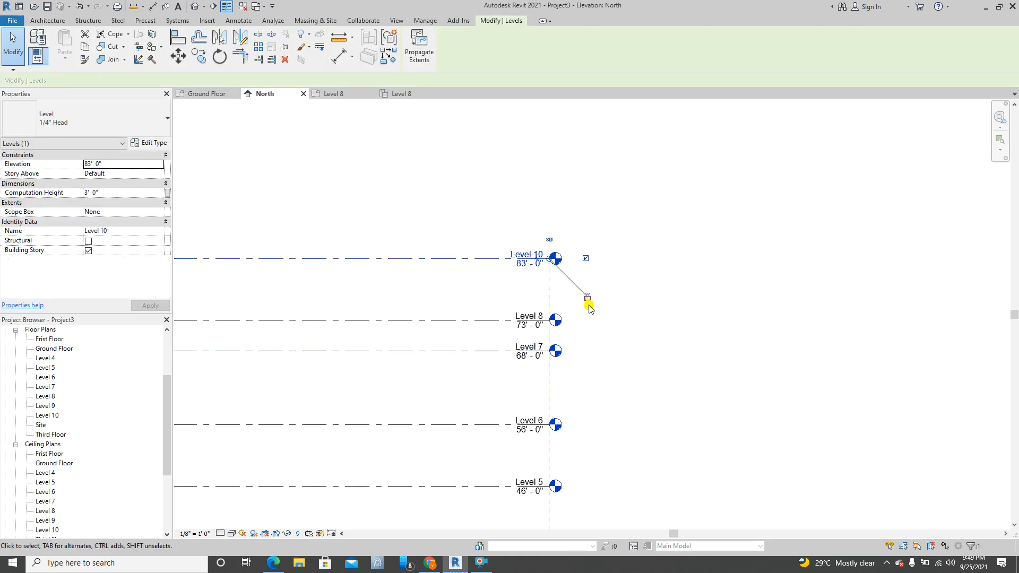
{"action": "left_click_drag", "start_coordinate": [552, 261], "coordinate": [598, 264]}
{"action": "left_click", "coordinate": [482, 229]}
{"action": "left_click", "coordinate": [485, 262]}
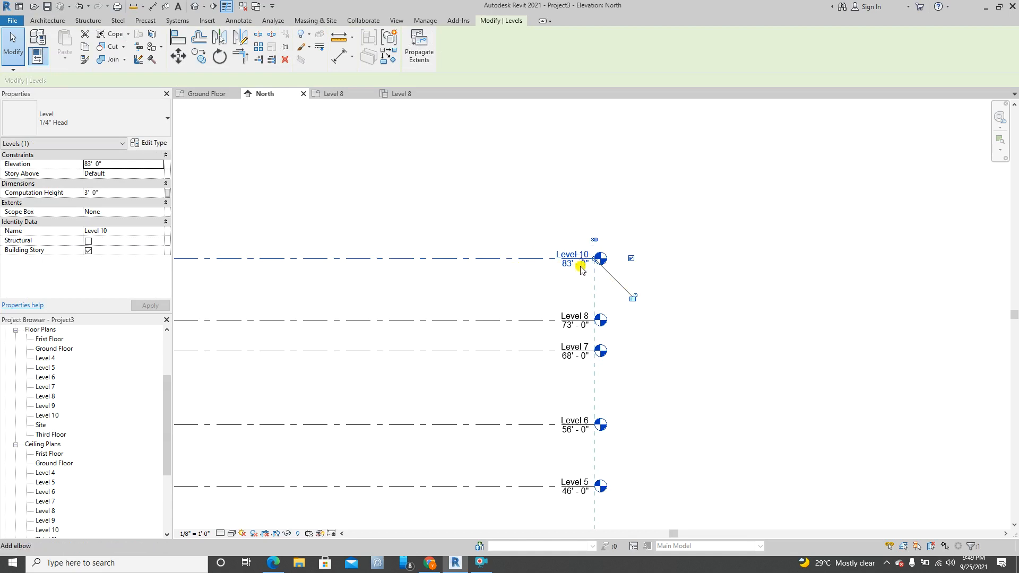
Step: Release Level 10's right end from the other levels and extend it outward on its own
{"action": "left_click", "coordinate": [513, 270]}
{"action": "left_click", "coordinate": [511, 259]}
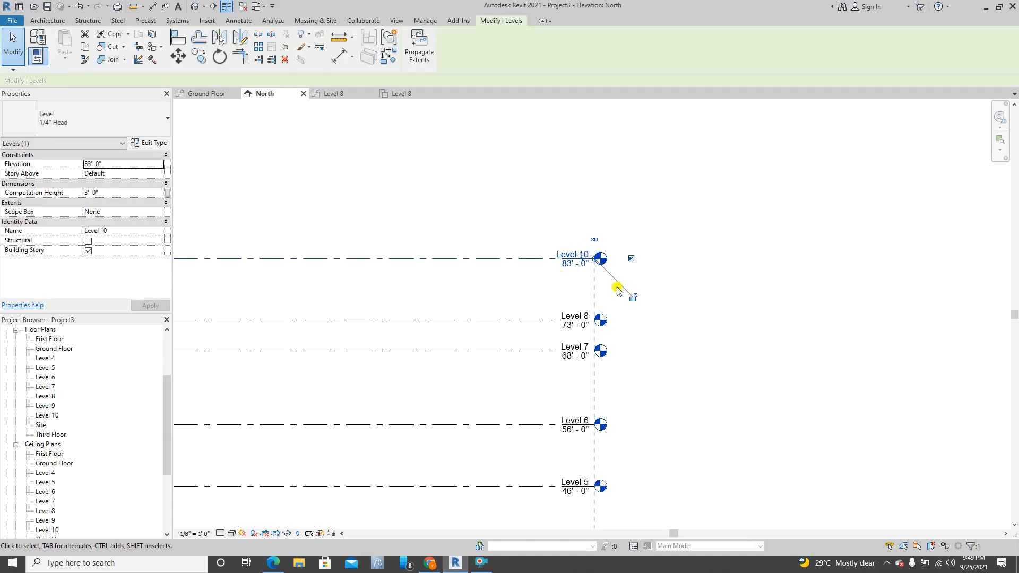
{"action": "left_click_drag", "start_coordinate": [599, 261], "coordinate": [649, 259]}
{"action": "left_click", "coordinate": [527, 244]}
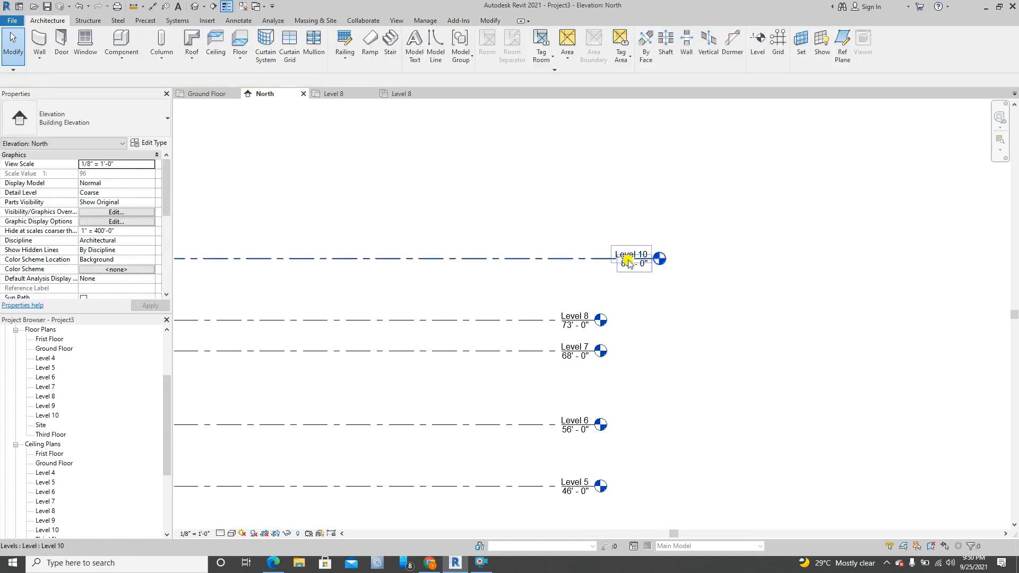
Step: Bring Level 10's right end back into alignment with the right ends of the other levels
{"action": "scroll", "coordinate": [628, 261], "scroll_direction": "up", "scroll_amount": 3}
{"action": "scroll", "coordinate": [528, 273], "scroll_direction": "down", "scroll_amount": 3}
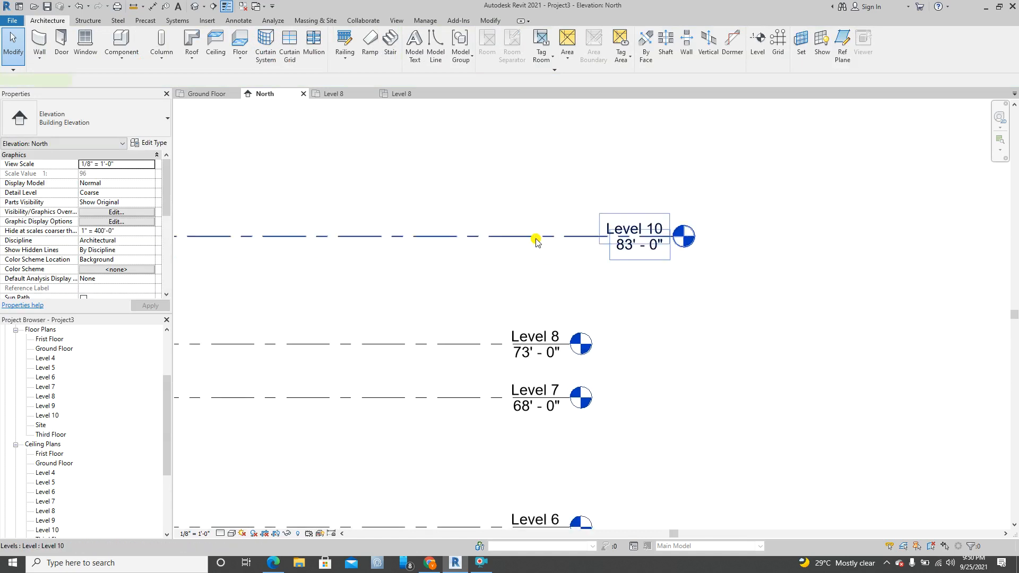
{"action": "left_click", "coordinate": [535, 235]}
{"action": "left_click_drag", "start_coordinate": [673, 245], "coordinate": [577, 245]}
{"action": "left_click", "coordinate": [402, 228]}
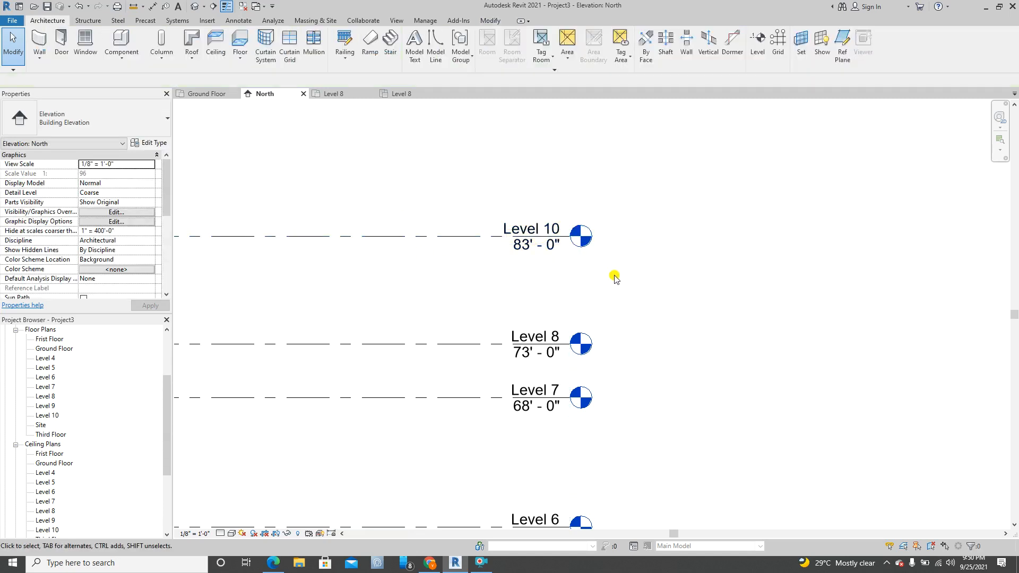
Step: Lock Level 10's right end to the other levels and move all the aligned right ends slightly inward
{"action": "left_click", "coordinate": [412, 237]}
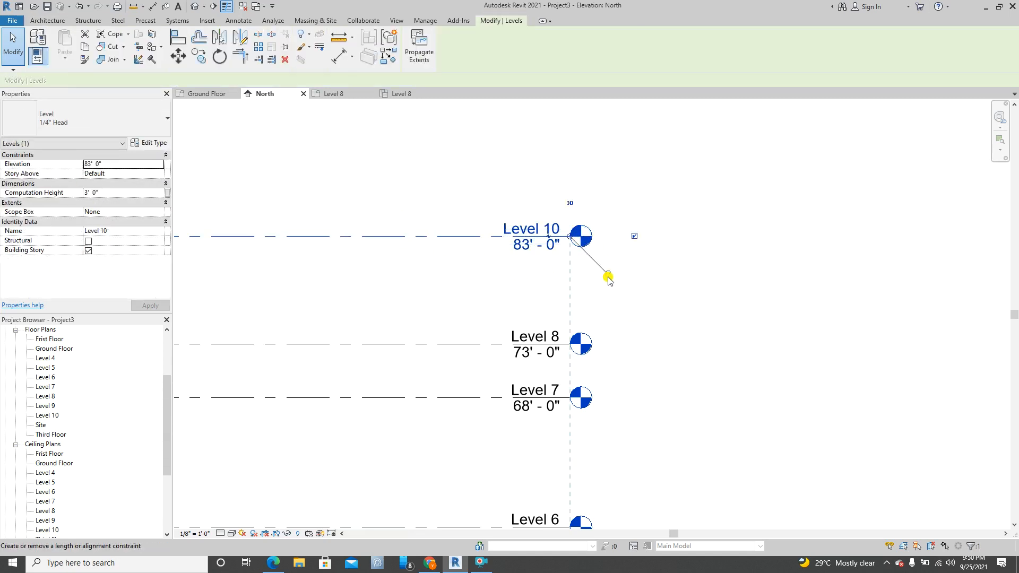
{"action": "left_click", "coordinate": [444, 227]}
{"action": "left_click", "coordinate": [447, 237]}
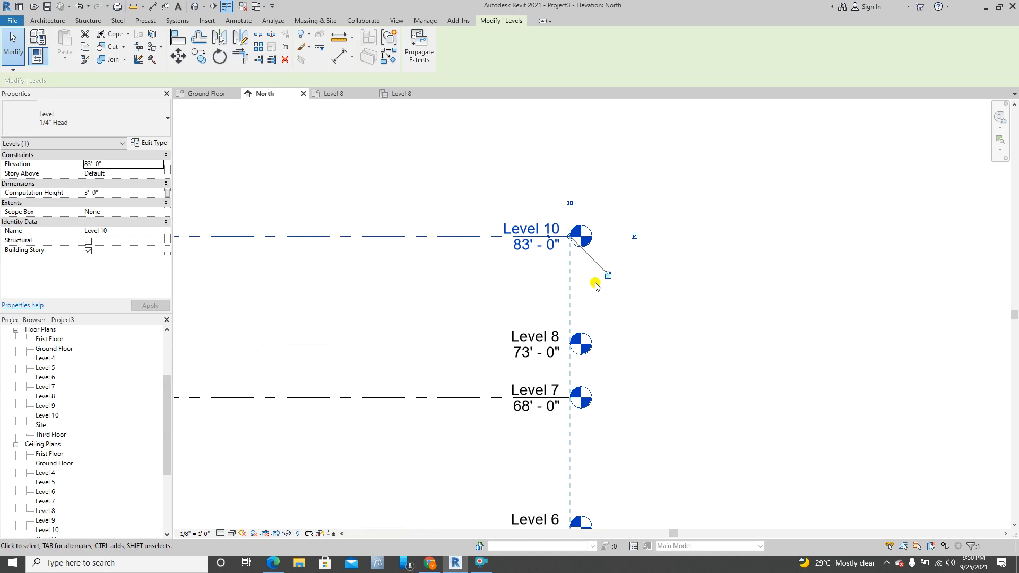
{"action": "left_click", "coordinate": [399, 251]}
{"action": "left_click", "coordinate": [595, 248]}
{"action": "mouse_move", "coordinate": [570, 238]}
{"action": "left_mouse_down"}
{"action": "mouse_move", "coordinate": [654, 247]}
{"action": "mouse_move", "coordinate": [553, 237]}
{"action": "left_mouse_up"}
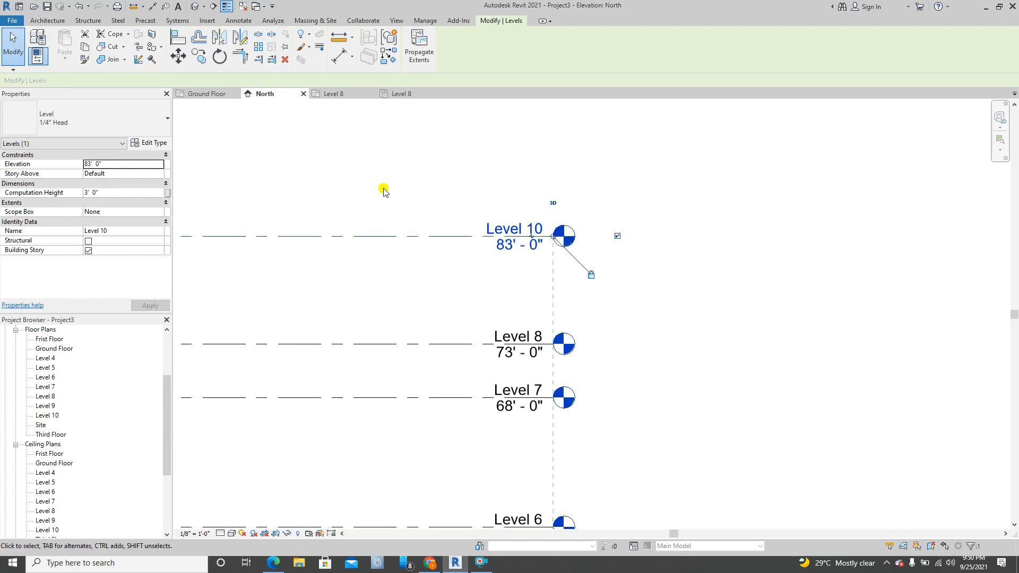
Step: Reselect Level 10 and shift the locked right ends of all levels slightly outward together
{"action": "left_click", "coordinate": [387, 190]}
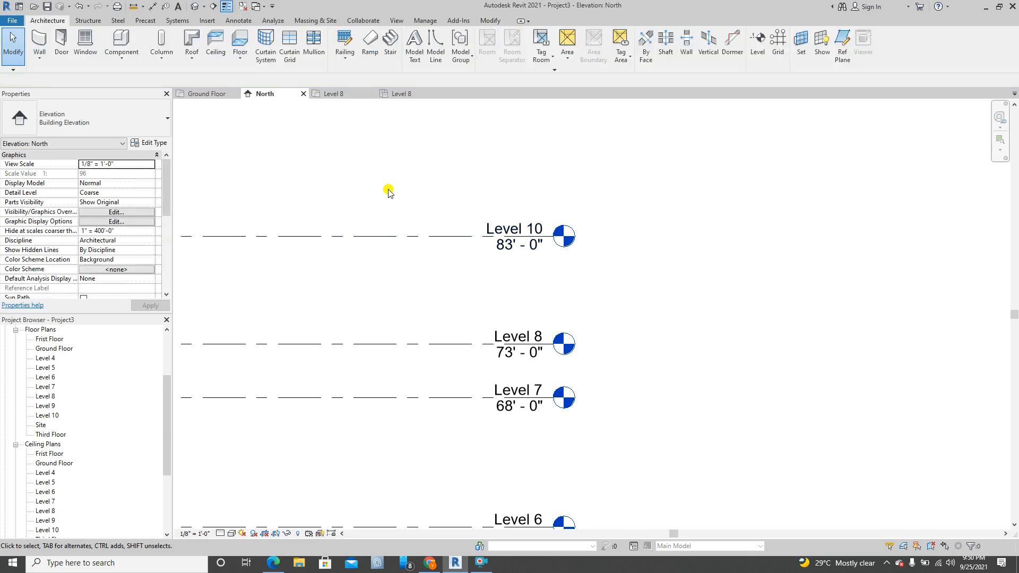
{"action": "left_click", "coordinate": [391, 236]}
{"action": "left_click", "coordinate": [427, 272]}
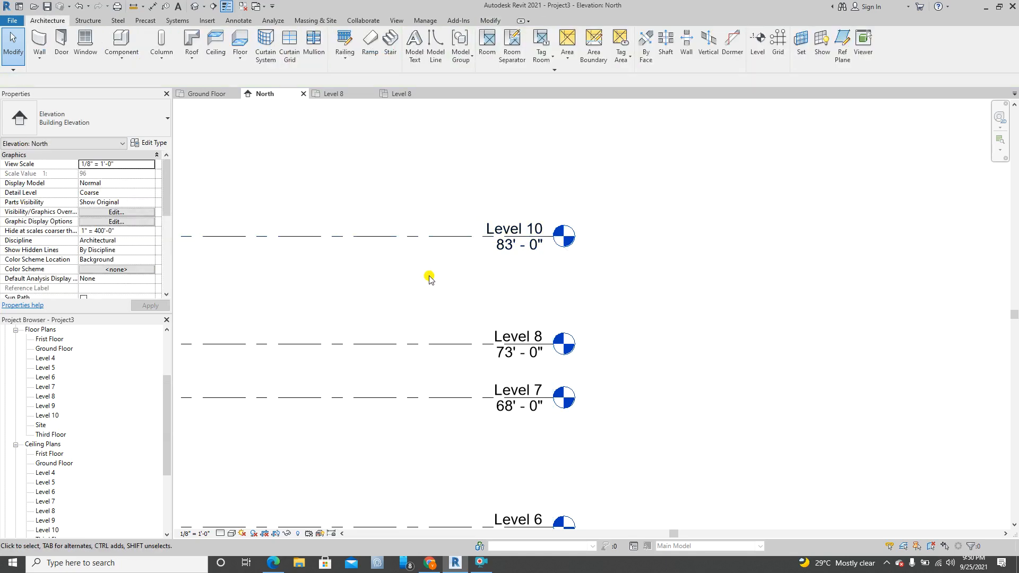
{"action": "left_click", "coordinate": [455, 237]}
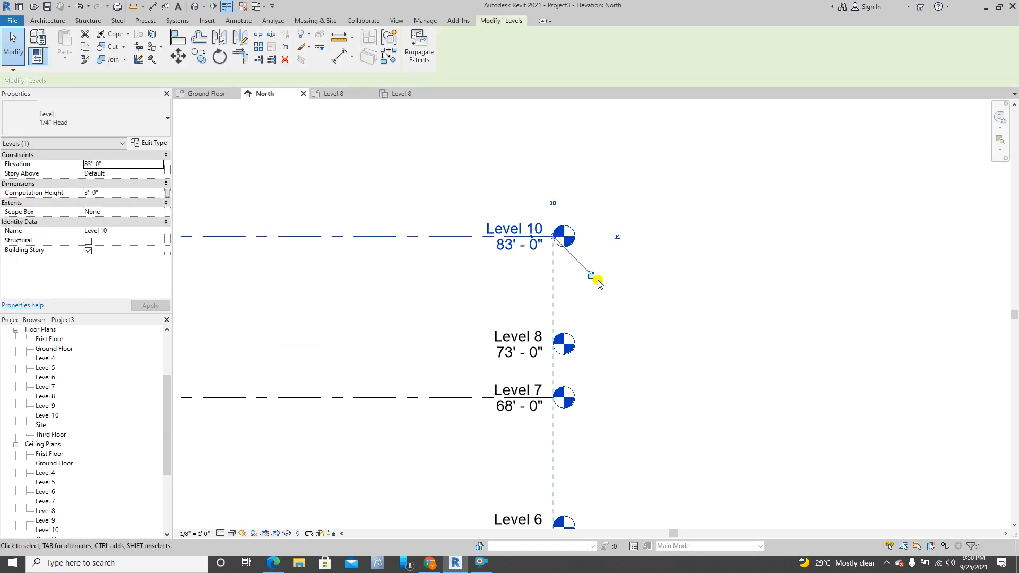
{"action": "left_click", "coordinate": [581, 261]}
{"action": "left_click", "coordinate": [416, 233]}
{"action": "mouse_move", "coordinate": [566, 239]}
{"action": "left_mouse_down"}
{"action": "mouse_move", "coordinate": [619, 235]}
{"action": "mouse_move", "coordinate": [553, 235]}
{"action": "mouse_move", "coordinate": [625, 234]}
{"action": "mouse_move", "coordinate": [559, 236]}
{"action": "left_mouse_up"}
{"action": "left_click", "coordinate": [450, 218]}
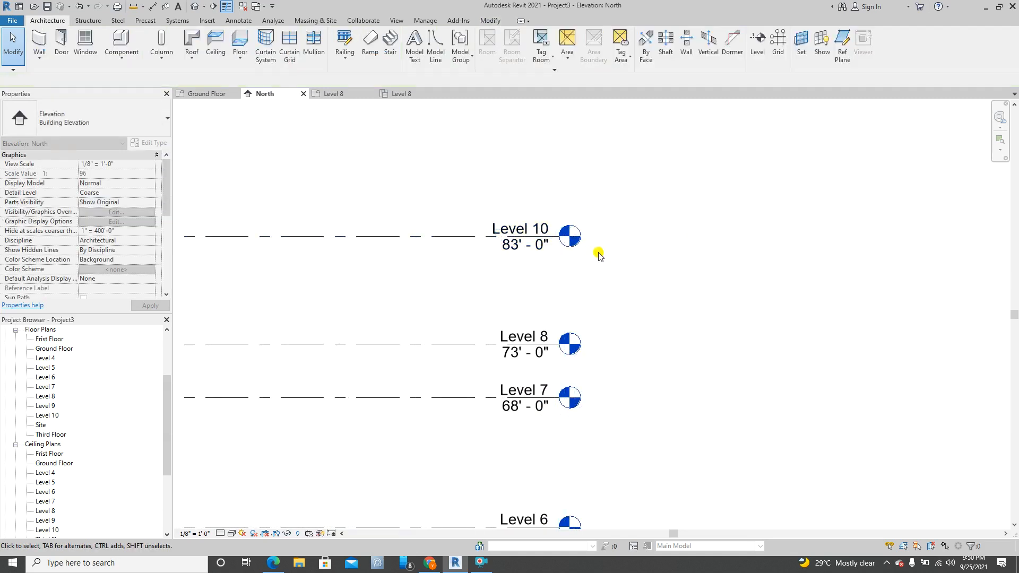
Step: Review the full stack of levels from Level 9 up to Level 10, checking names, elevations and end alignment
{"action": "scroll", "coordinate": [591, 273], "scroll_direction": "down", "scroll_amount": 3}
{"action": "scroll", "coordinate": [546, 357], "scroll_direction": "up", "scroll_amount": 2}
{"action": "scroll", "coordinate": [504, 347], "scroll_direction": "down", "scroll_amount": 7}
{"action": "middle_click_drag", "start_coordinate": [390, 355], "coordinate": [413, 282]}
{"action": "scroll", "coordinate": [452, 270], "scroll_direction": "up", "scroll_amount": 3}
{"action": "scroll", "coordinate": [437, 264], "scroll_direction": "up", "scroll_amount": 3}
{"action": "scroll", "coordinate": [468, 294], "scroll_direction": "down", "scroll_amount": 5}
{"action": "middle_click_drag", "start_coordinate": [584, 366], "coordinate": [577, 317]}
{"action": "scroll", "coordinate": [577, 314], "scroll_direction": "up", "scroll_amount": 1}
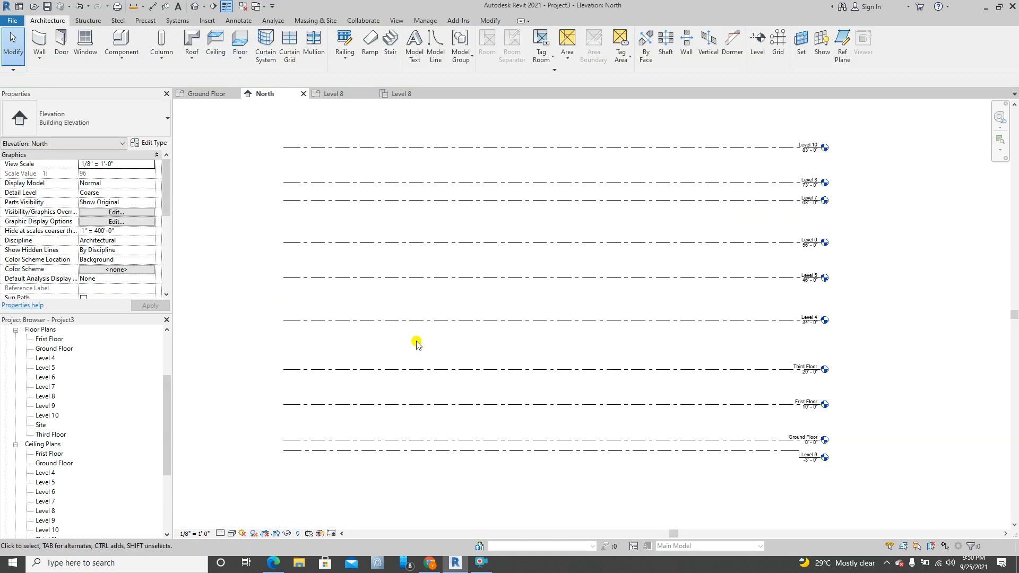
{"action": "scroll", "coordinate": [692, 509], "scroll_direction": "up", "scroll_amount": 2}
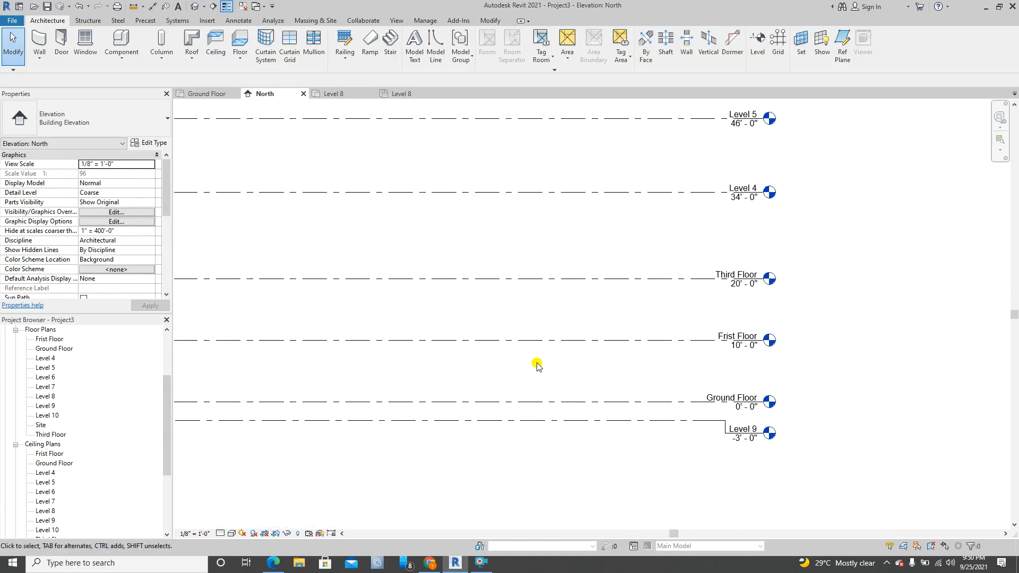
{"action": "middle_click_drag", "start_coordinate": [616, 365], "coordinate": [639, 394]}
{"action": "middle_click_drag", "start_coordinate": [619, 341], "coordinate": [671, 442]}
{"action": "scroll", "coordinate": [663, 367], "scroll_direction": "down", "scroll_amount": 1}
{"action": "middle_click_drag", "start_coordinate": [679, 398], "coordinate": [689, 460]}
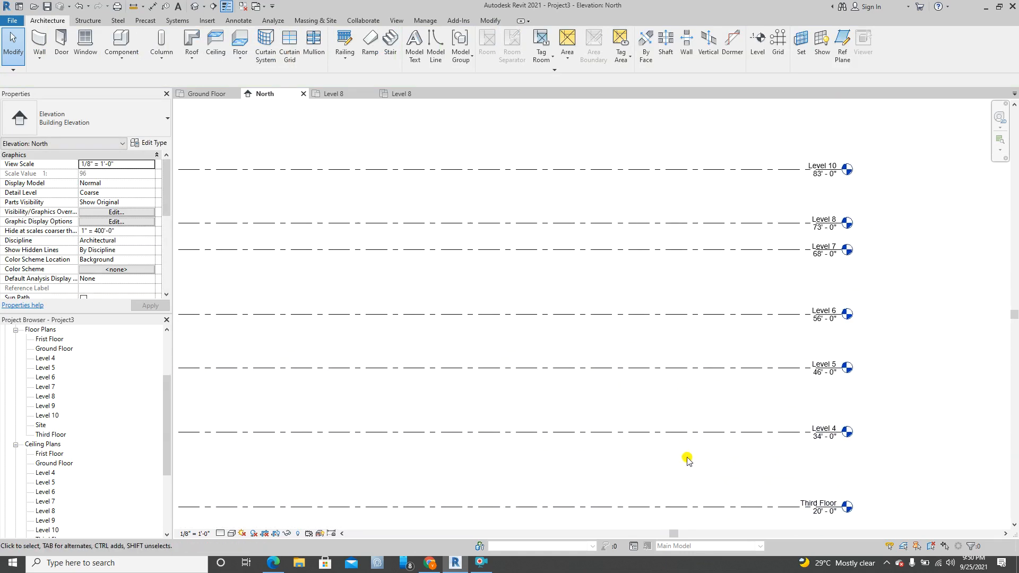
{"action": "middle_click_drag", "start_coordinate": [397, 364], "coordinate": [449, 364]}
{"action": "scroll", "coordinate": [543, 348], "scroll_direction": "down", "scroll_amount": 3}
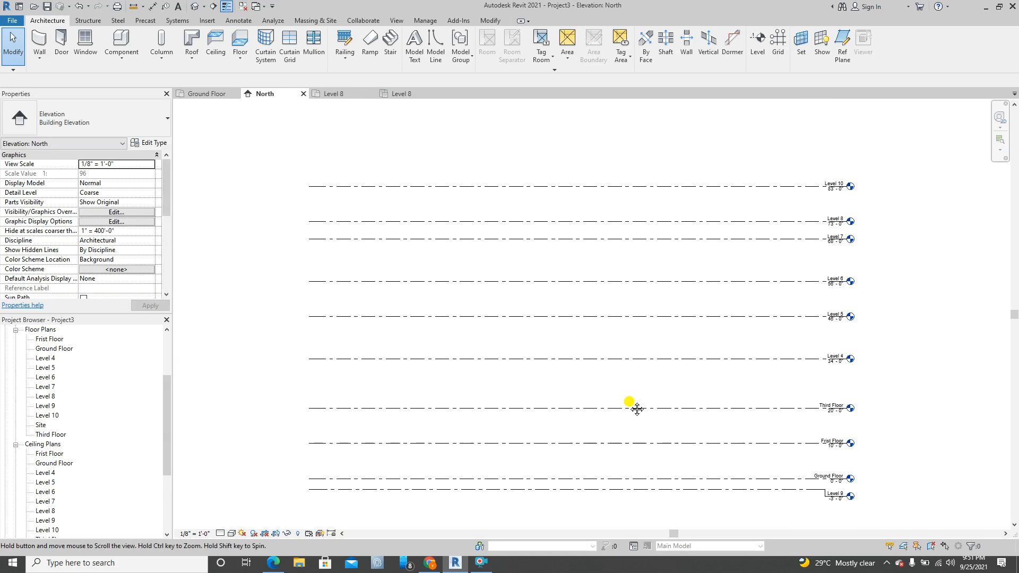
Step: Shorten all levels together by pulling Level 10's locked left end inward
{"action": "left_click", "coordinate": [325, 186]}
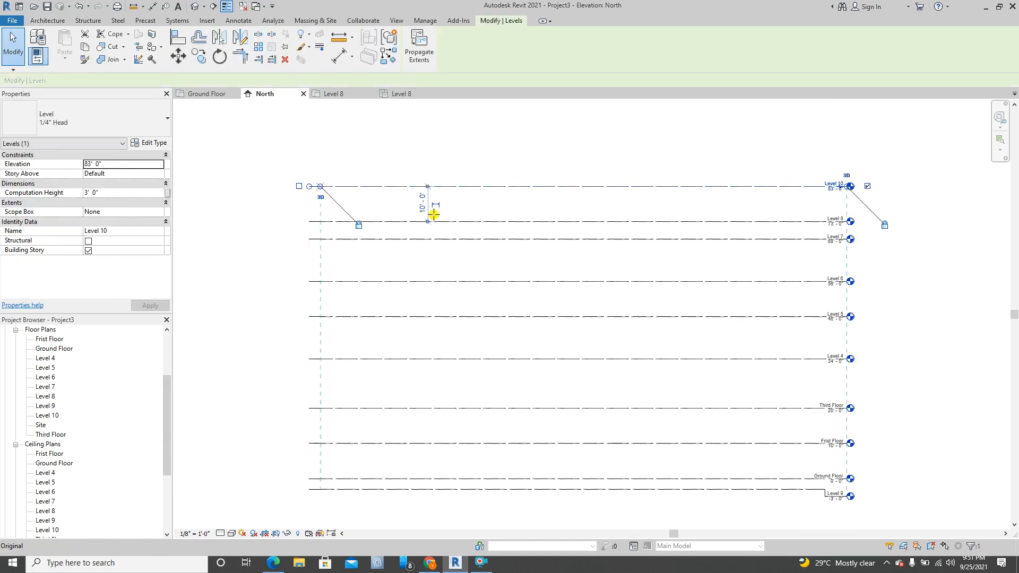
{"action": "left_click_drag", "start_coordinate": [487, 218], "coordinate": [487, 216]}
{"action": "left_click", "coordinate": [457, 146]}
{"action": "middle_click_drag", "start_coordinate": [655, 250], "coordinate": [480, 240]}
{"action": "scroll", "coordinate": [462, 238], "scroll_direction": "down", "scroll_amount": 1}
{"action": "scroll", "coordinate": [562, 183], "scroll_direction": "up", "scroll_amount": 1}
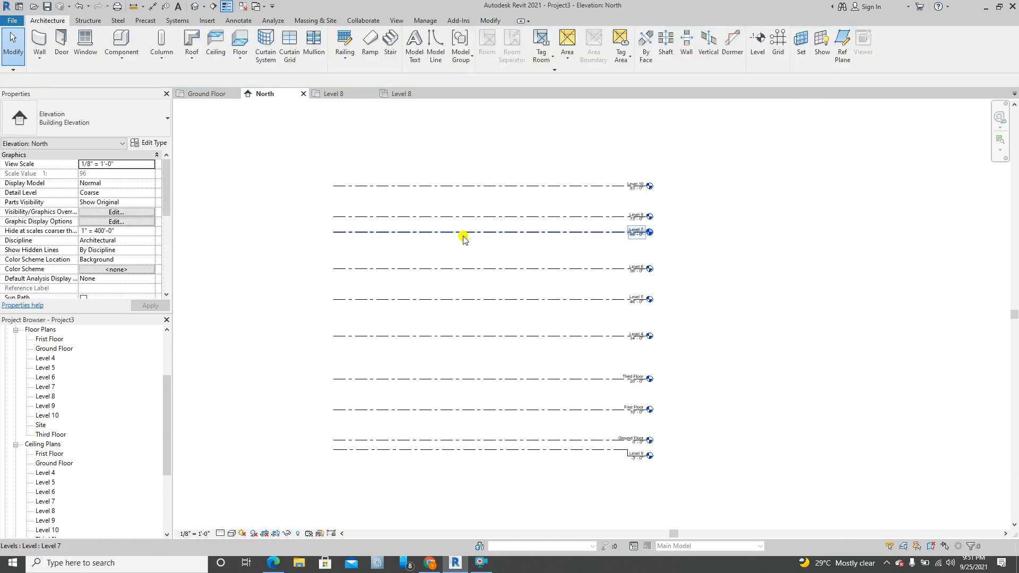
Step: Examine the shortened level lines, their names and elevations, and the elbow on Level 9 below the Ground Floor
{"action": "scroll", "coordinate": [561, 183], "scroll_direction": "up", "scroll_amount": 2}
{"action": "middle_click_drag", "start_coordinate": [506, 366], "coordinate": [534, 255]}
{"action": "scroll", "coordinate": [515, 346], "scroll_direction": "up", "scroll_amount": 1}
{"action": "middle_click_drag", "start_coordinate": [515, 346], "coordinate": [546, 232]}
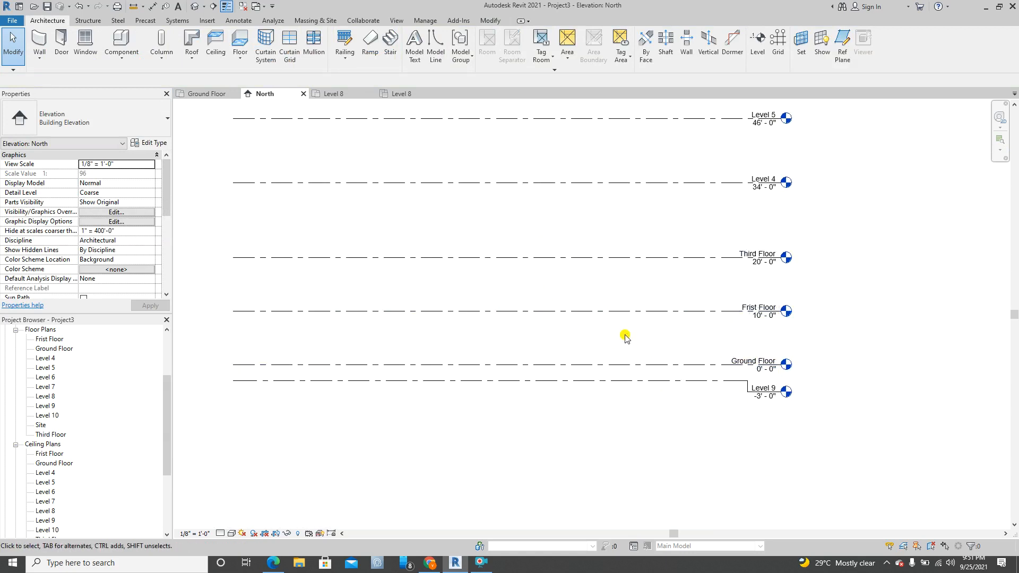
{"action": "middle_click_drag", "start_coordinate": [607, 332], "coordinate": [561, 398]}
{"action": "scroll", "coordinate": [554, 350], "scroll_direction": "down", "scroll_amount": 1}
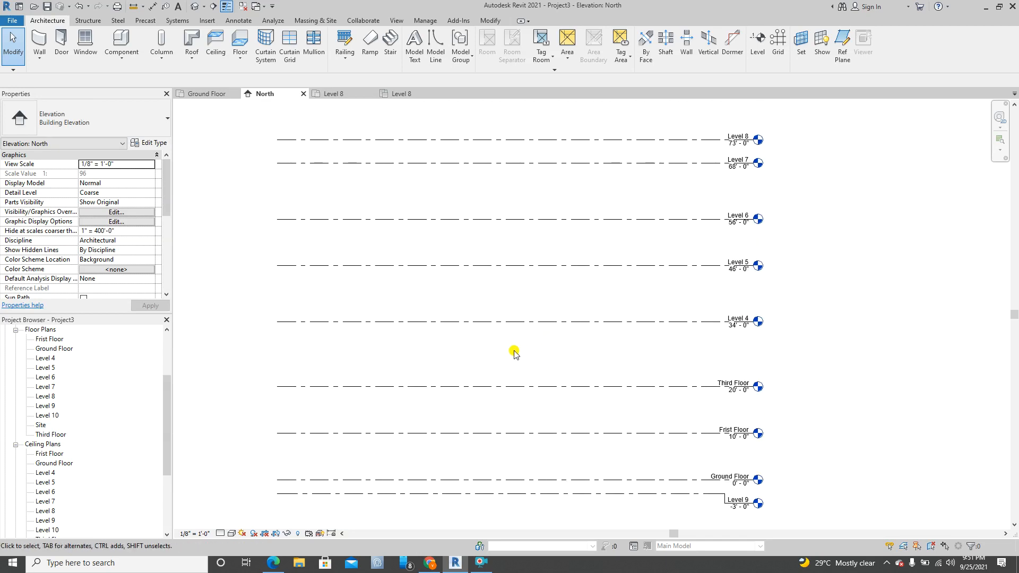
{"action": "middle_click_drag", "start_coordinate": [637, 478], "coordinate": [621, 383]}
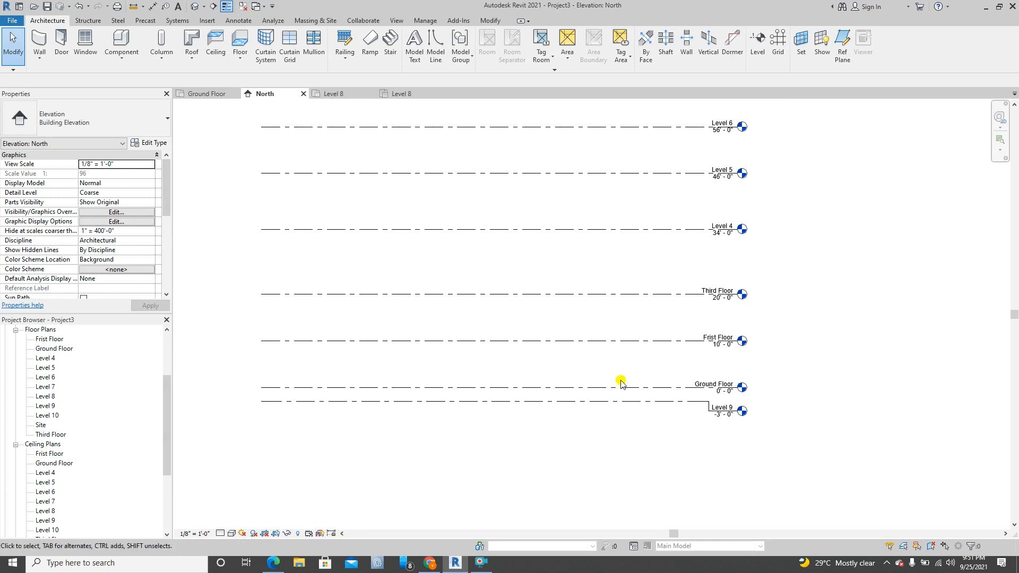
{"action": "scroll", "coordinate": [617, 423], "scroll_direction": "up", "scroll_amount": 2}
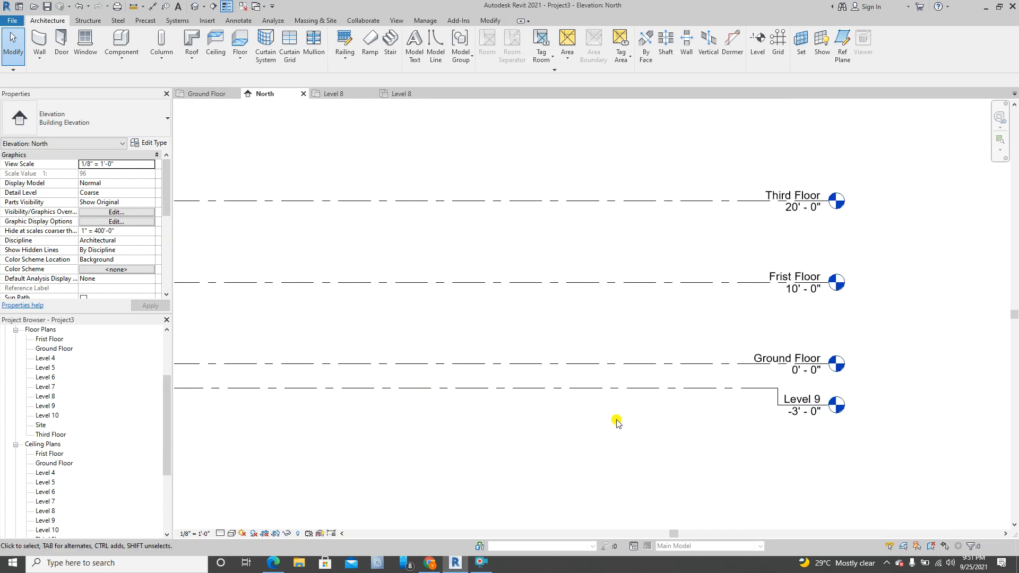
{"action": "scroll", "coordinate": [552, 421], "scroll_direction": "down", "scroll_amount": 1}
{"action": "scroll", "coordinate": [526, 393], "scroll_direction": "down", "scroll_amount": 2}
{"action": "middle_click_drag", "start_coordinate": [614, 411], "coordinate": [742, 428]}
{"action": "scroll", "coordinate": [528, 325], "scroll_direction": "down", "scroll_amount": 1}
{"action": "middle_click_drag", "start_coordinate": [527, 326], "coordinate": [545, 382]}
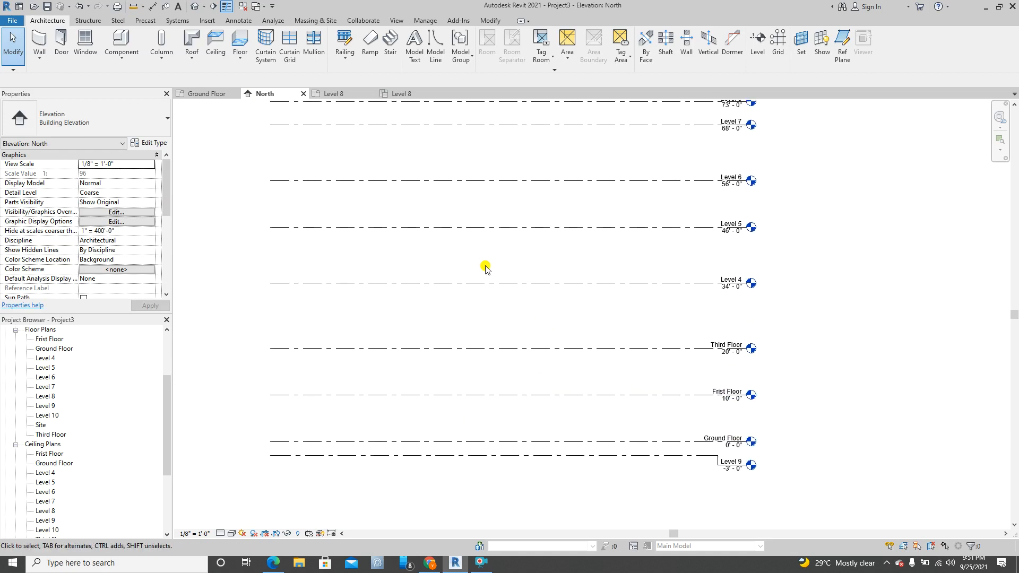
{"action": "middle_click_drag", "start_coordinate": [482, 276], "coordinate": [512, 357]}
{"action": "scroll", "coordinate": [511, 357], "scroll_direction": "down", "scroll_amount": 1}
{"action": "scroll", "coordinate": [510, 338], "scroll_direction": "up", "scroll_amount": 1}
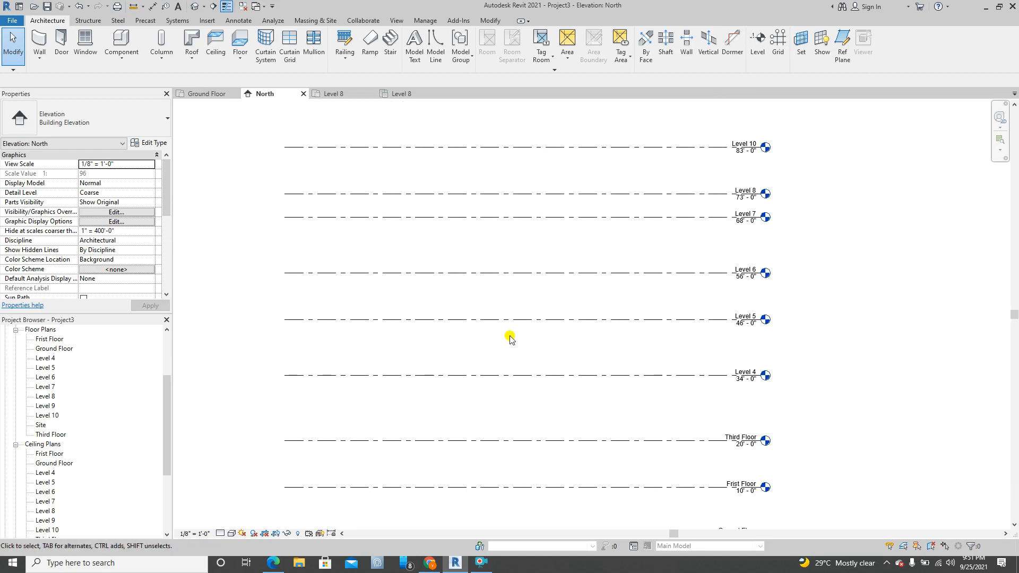
{"action": "middle_click_drag", "start_coordinate": [513, 359], "coordinate": [530, 324]}
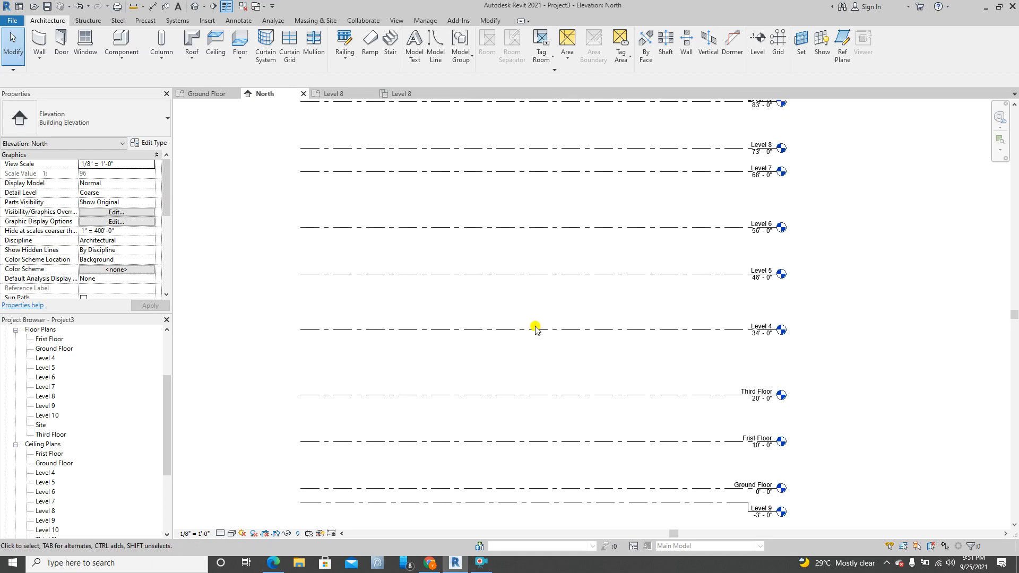
{"action": "scroll", "coordinate": [473, 309], "scroll_direction": "down", "scroll_amount": 1}
{"action": "middle_click_drag", "start_coordinate": [473, 310], "coordinate": [476, 345]}
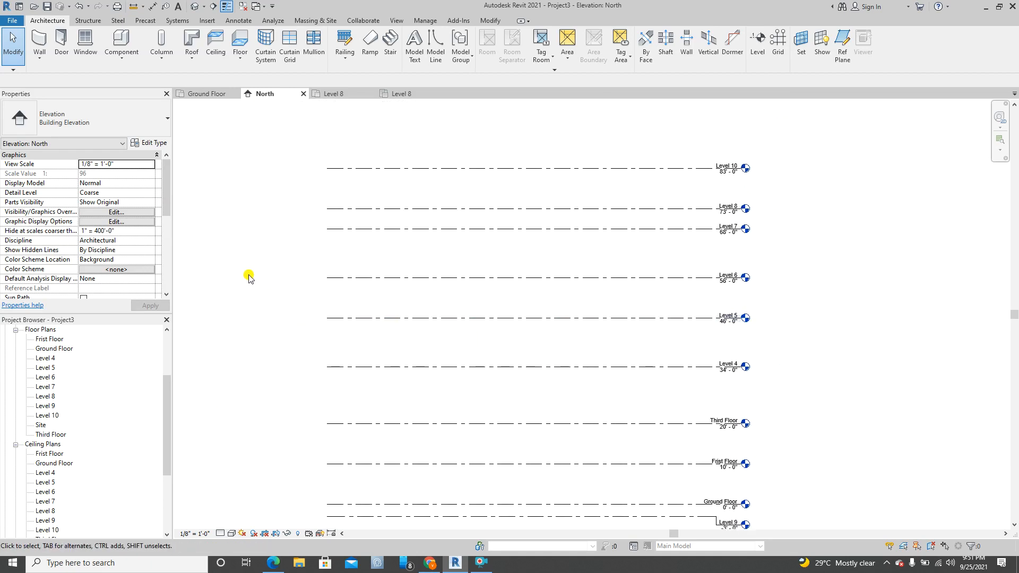
{"action": "left_click", "coordinate": [481, 563]}
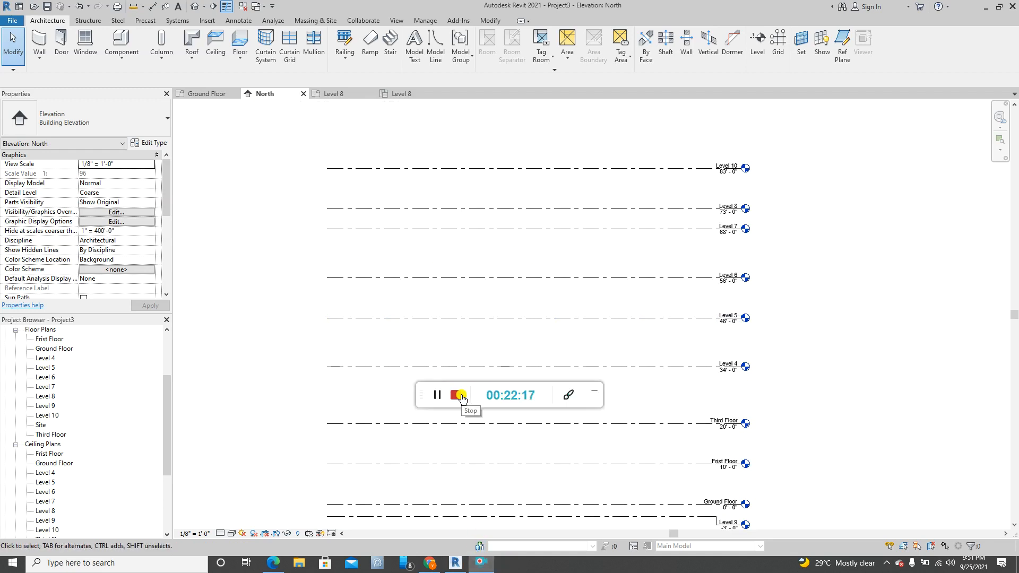